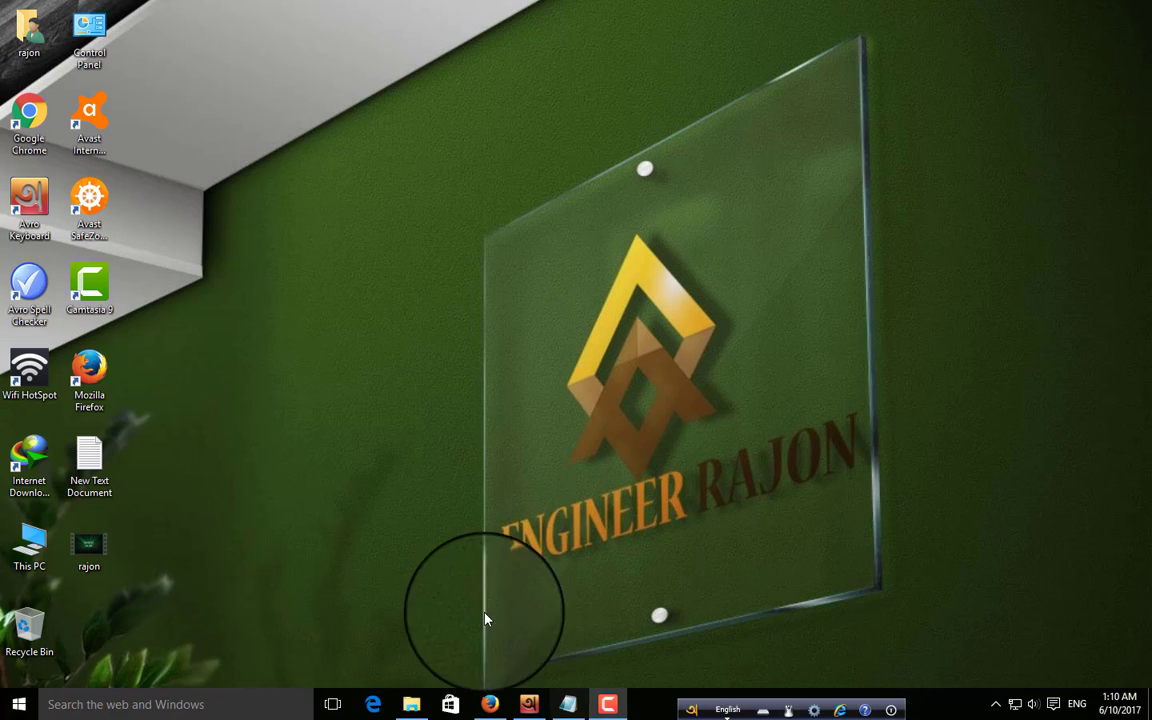
# Run the MM26_ENU installer from the Windows Movie Maker folder, accept the license terms and complete the Windows Movie Maker 2.6 setup.
pyautogui.click(411, 704)
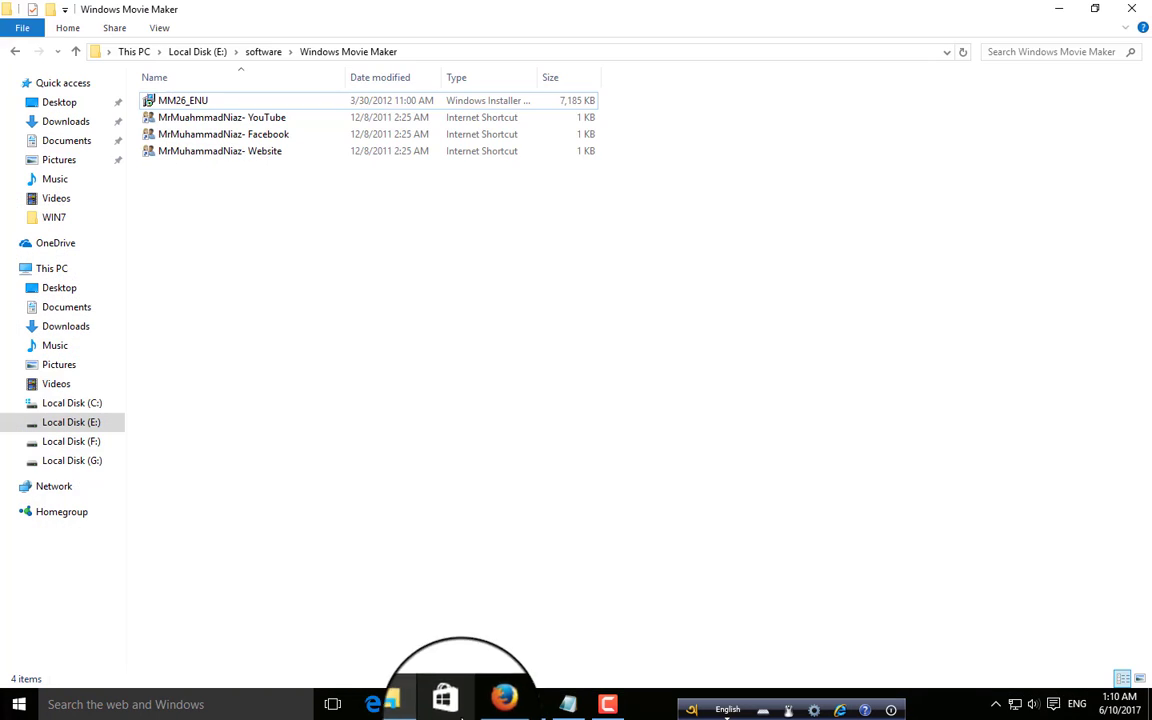
pyautogui.doubleClick(188, 104)
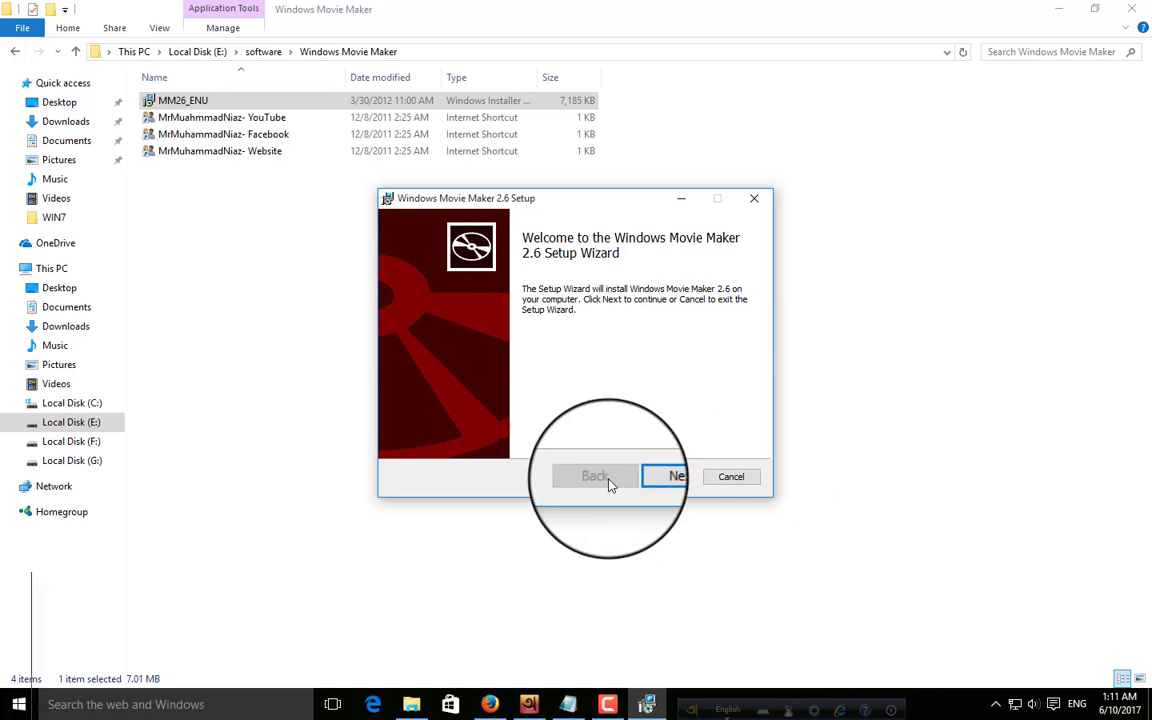
pyautogui.click(658, 479)
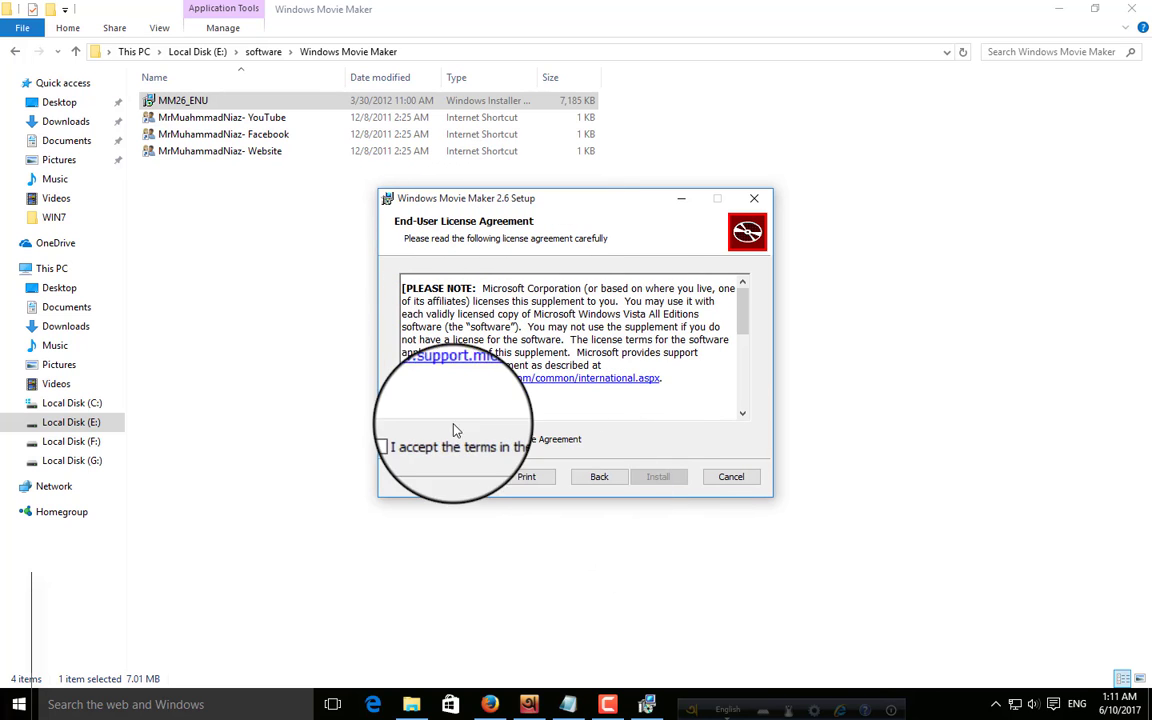
pyautogui.click(403, 439)
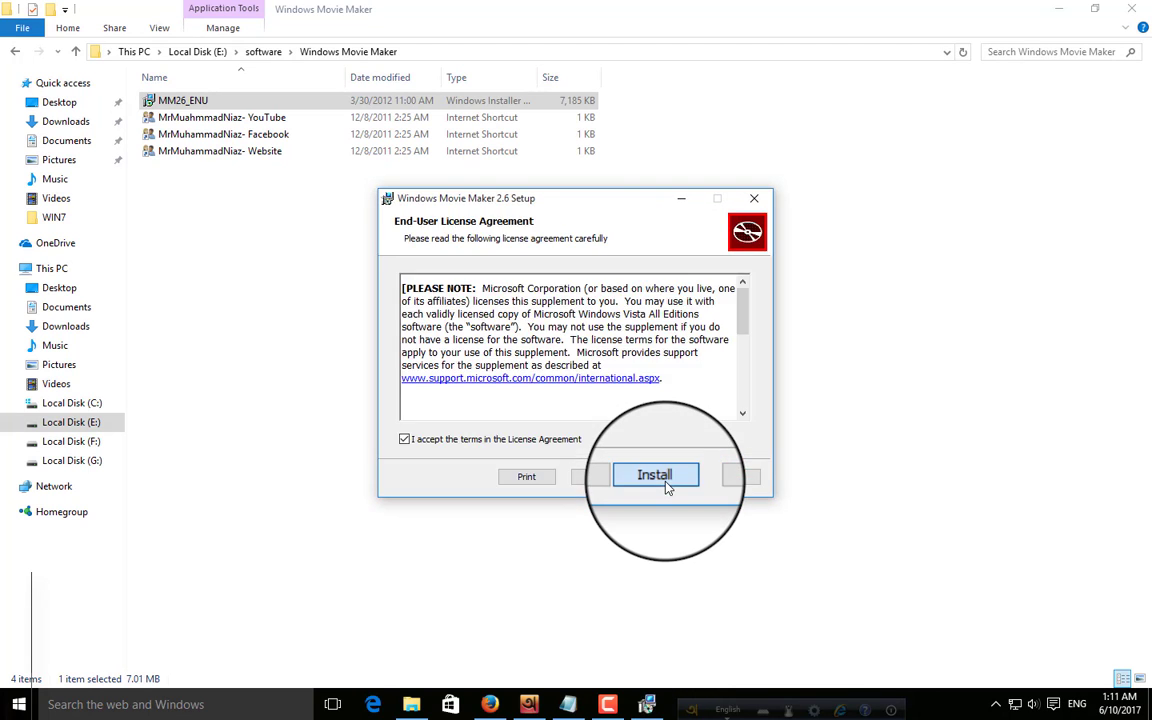
pyautogui.click(667, 484)
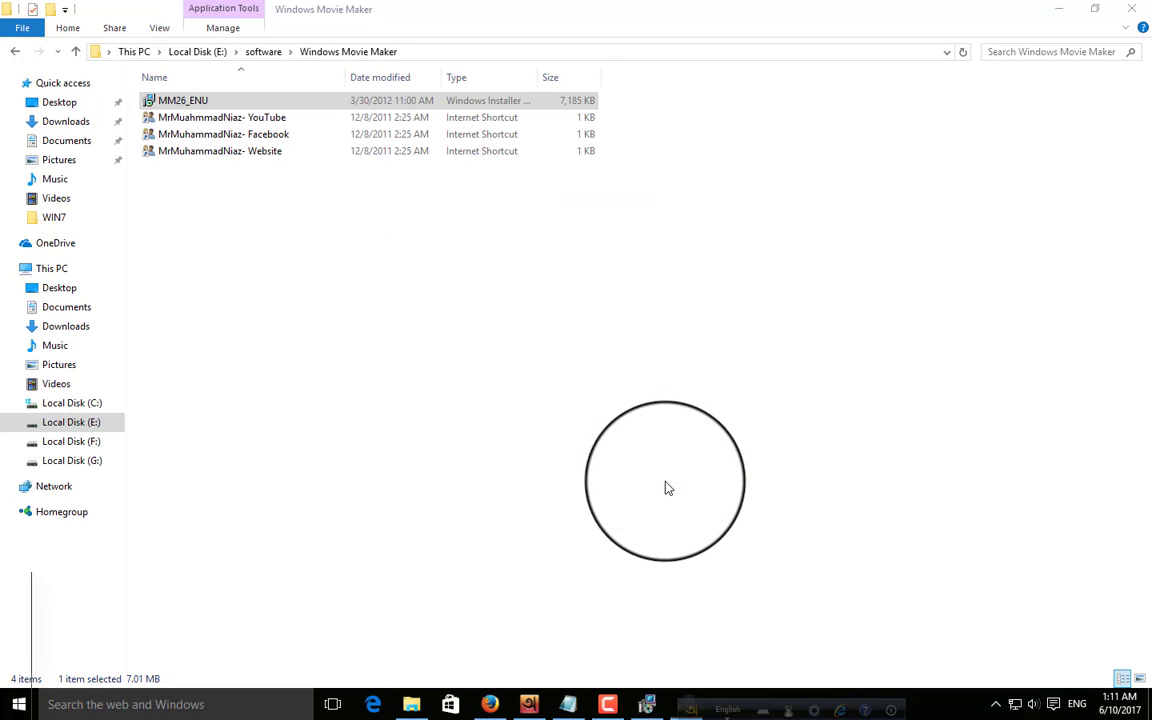
pyautogui.click(656, 476)
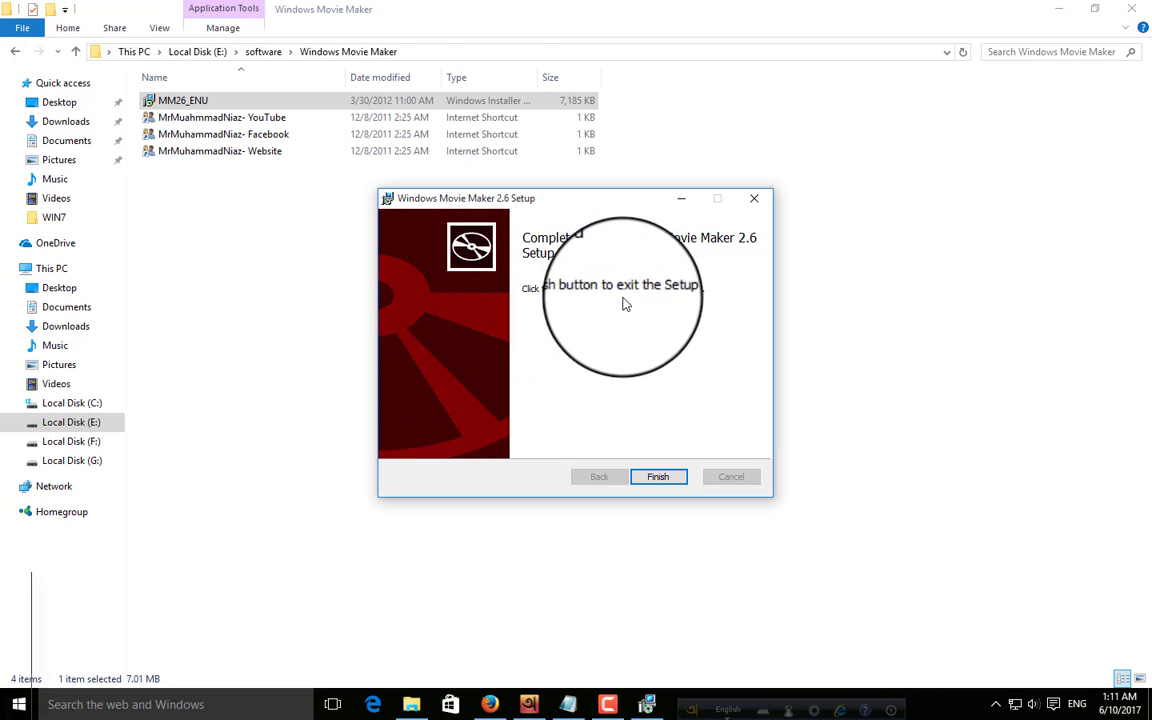
pyautogui.click(659, 480)
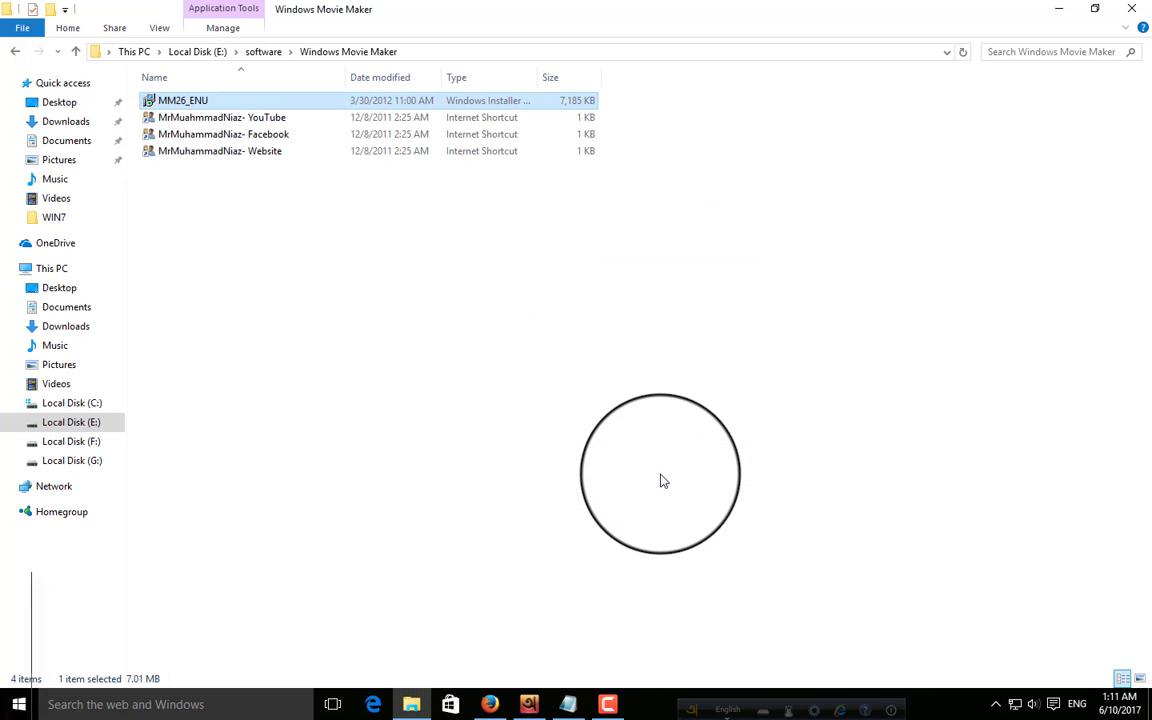
# Minimize the folder window and refresh the desktop.
pyautogui.click(1059, 8)
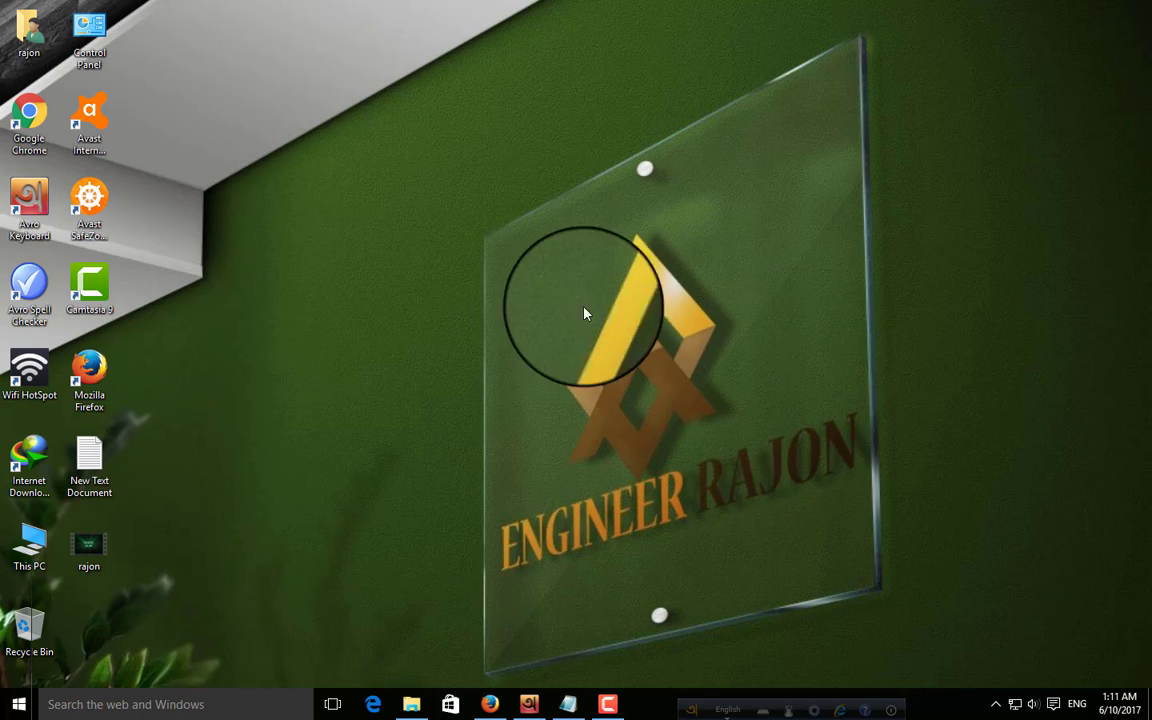
pyautogui.rightClick(525, 212)
pyautogui.click(563, 258)
pyautogui.rightClick(484, 236)
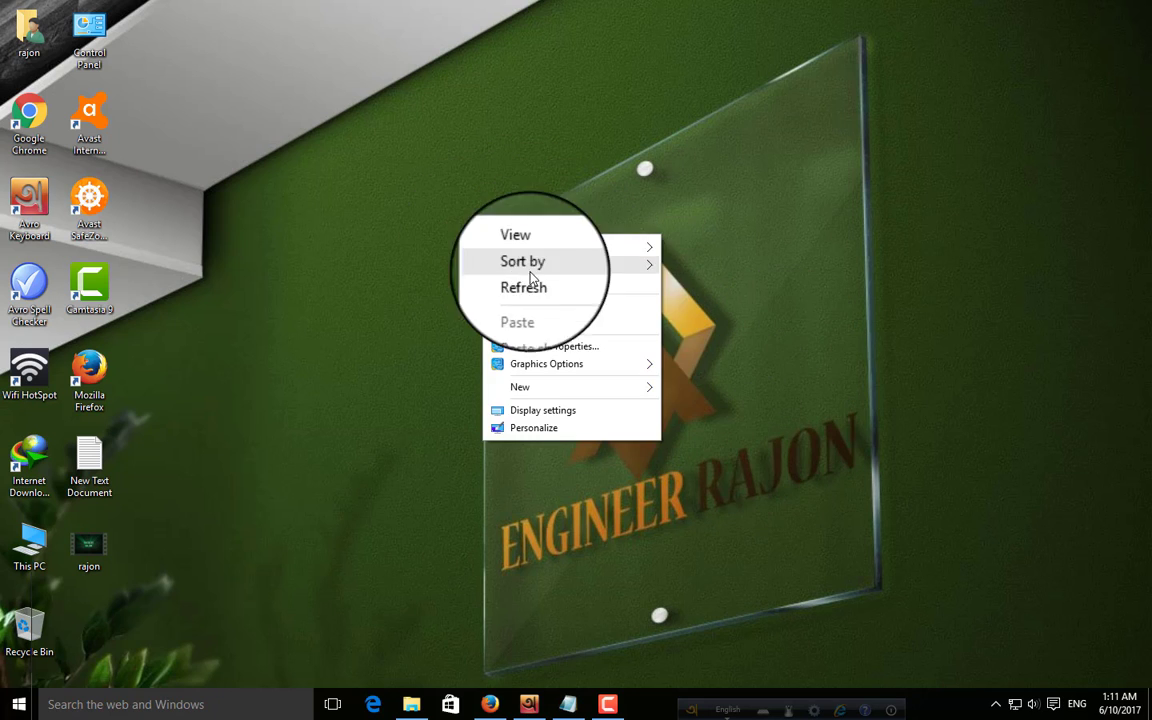
pyautogui.click(490, 302)
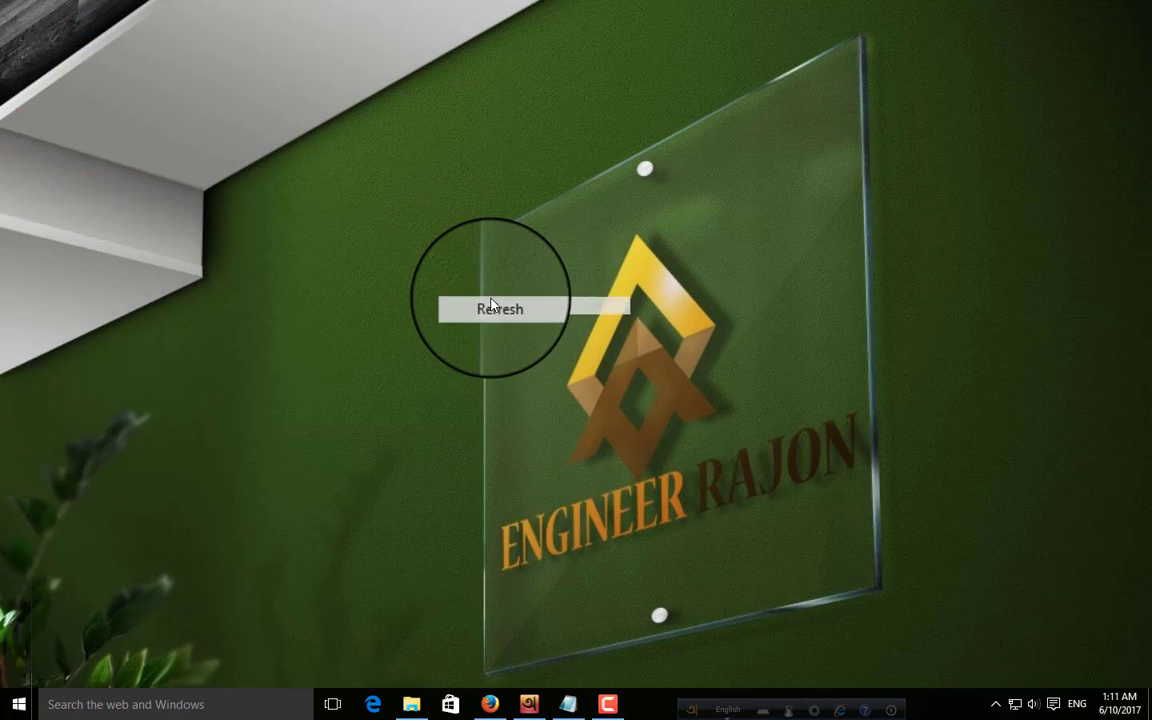
# Launch the newly installed Windows Movie Maker 2.6.
pyautogui.click(16, 708)
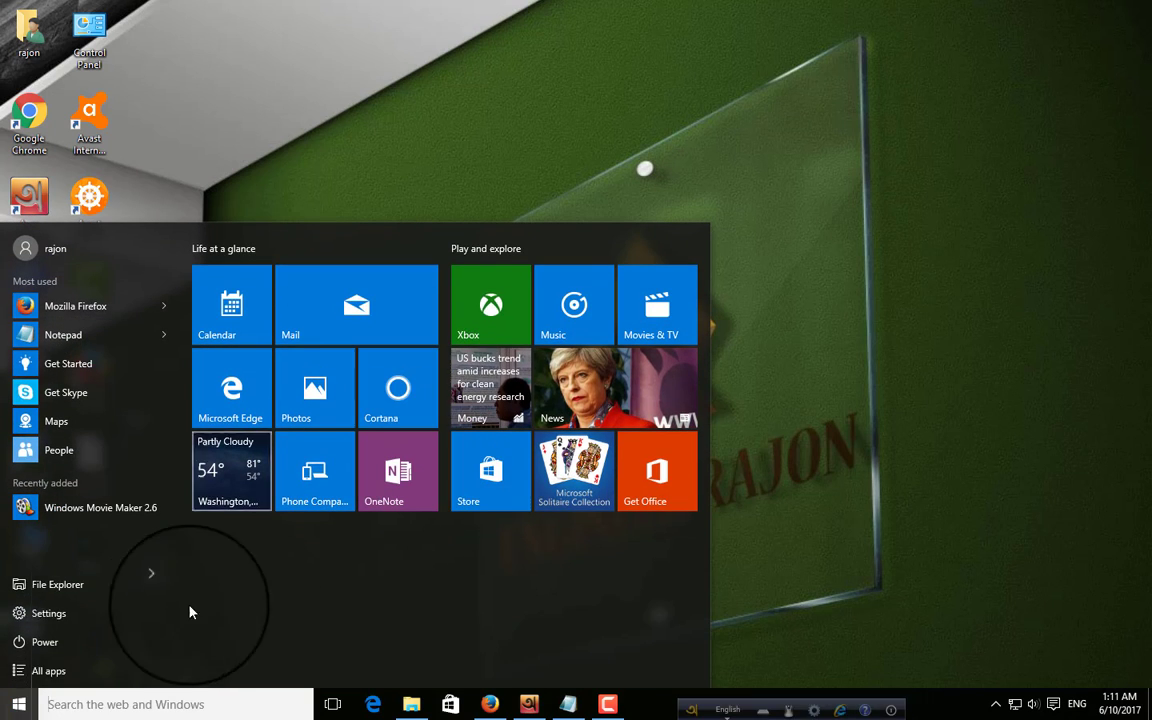
pyautogui.click(50, 674)
pyautogui.click(40, 671)
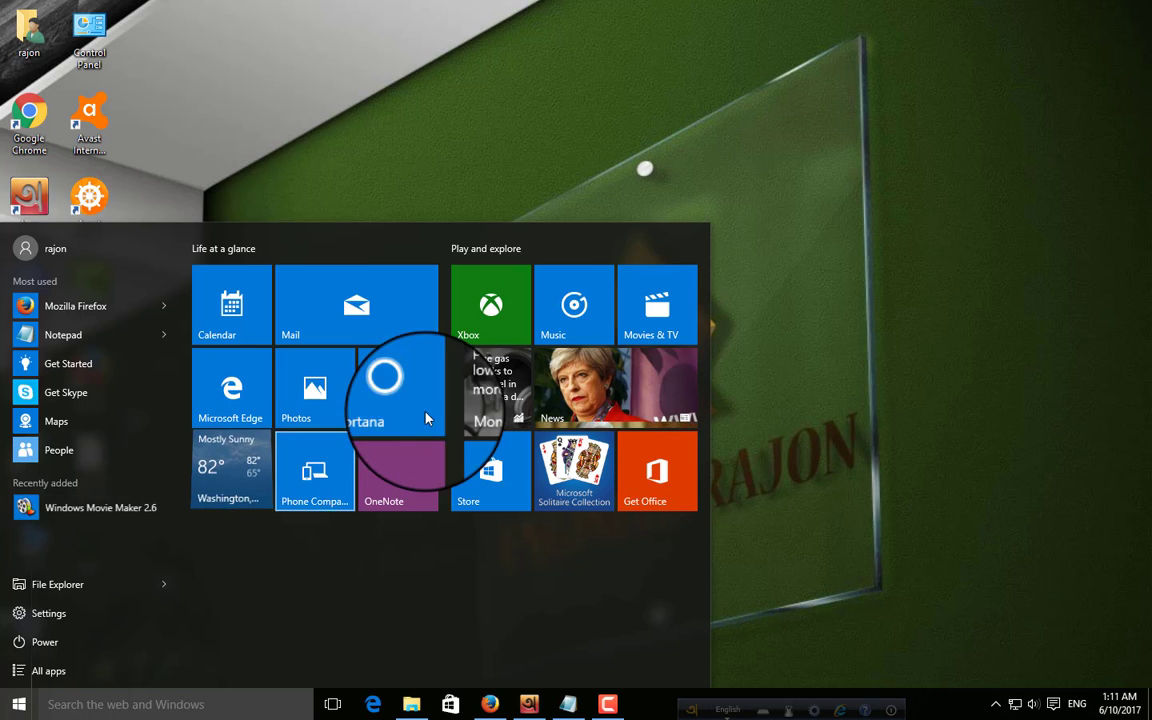
pyautogui.click(100, 507)
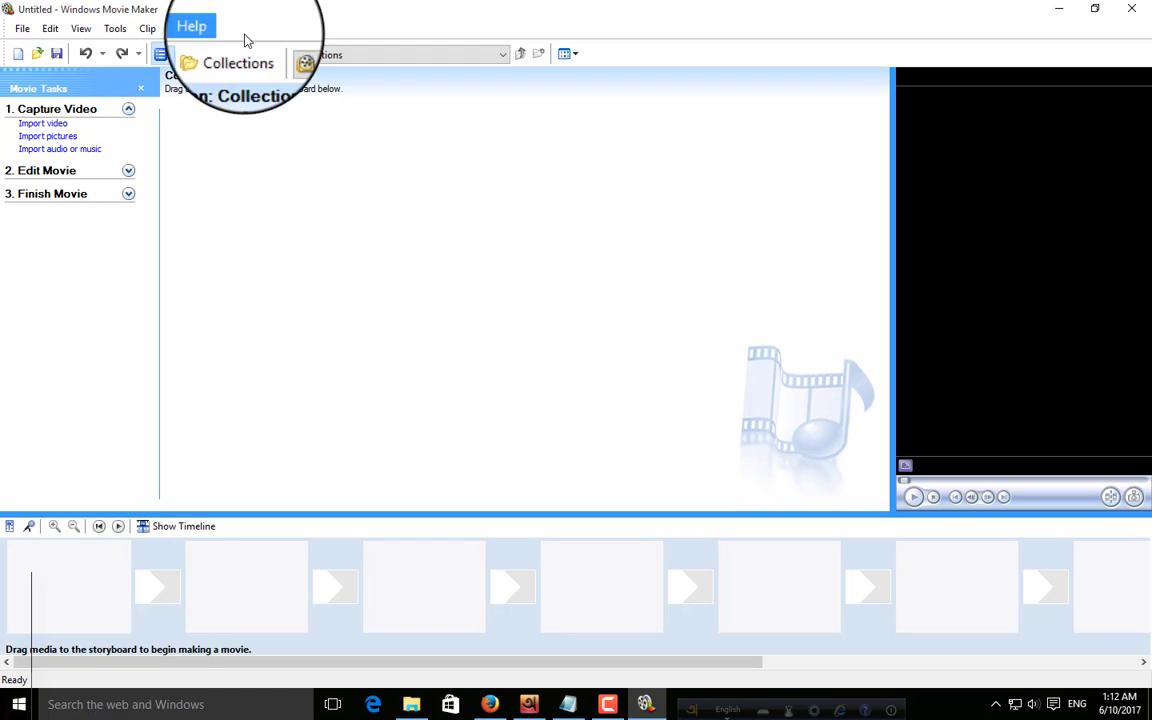
# Examine the Open Project dialog with its file types and the Save Project As dialog, cancelling both.
pyautogui.click(22, 30)
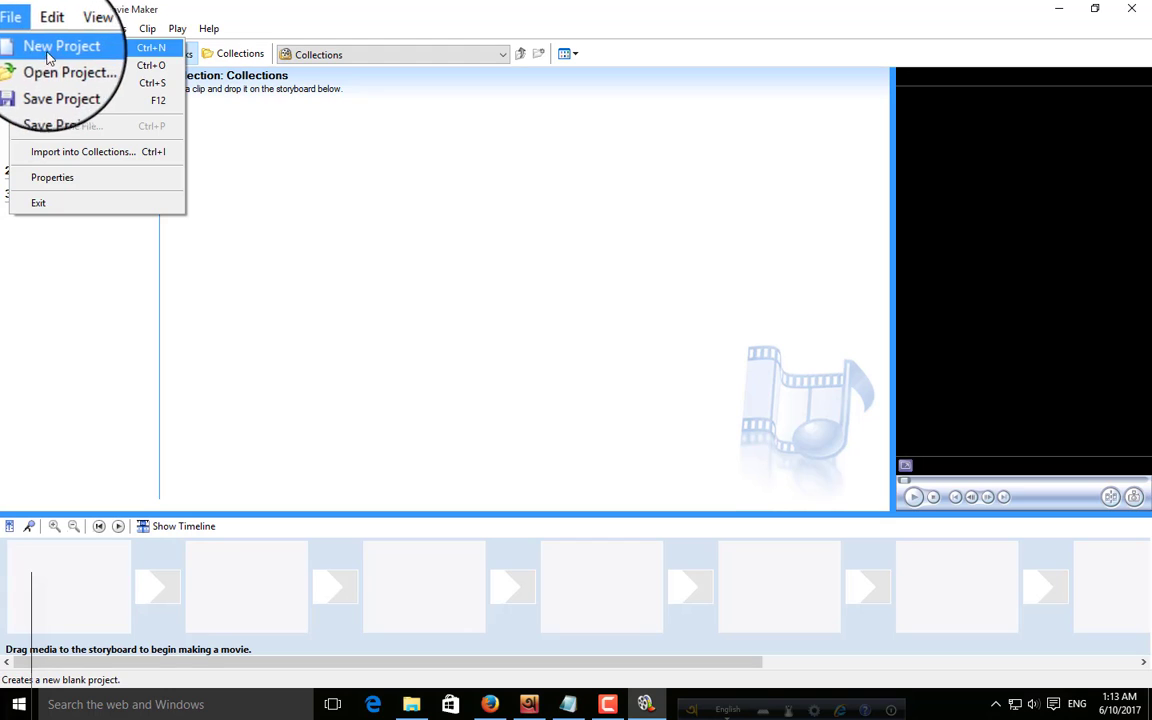
pyautogui.click(100, 67)
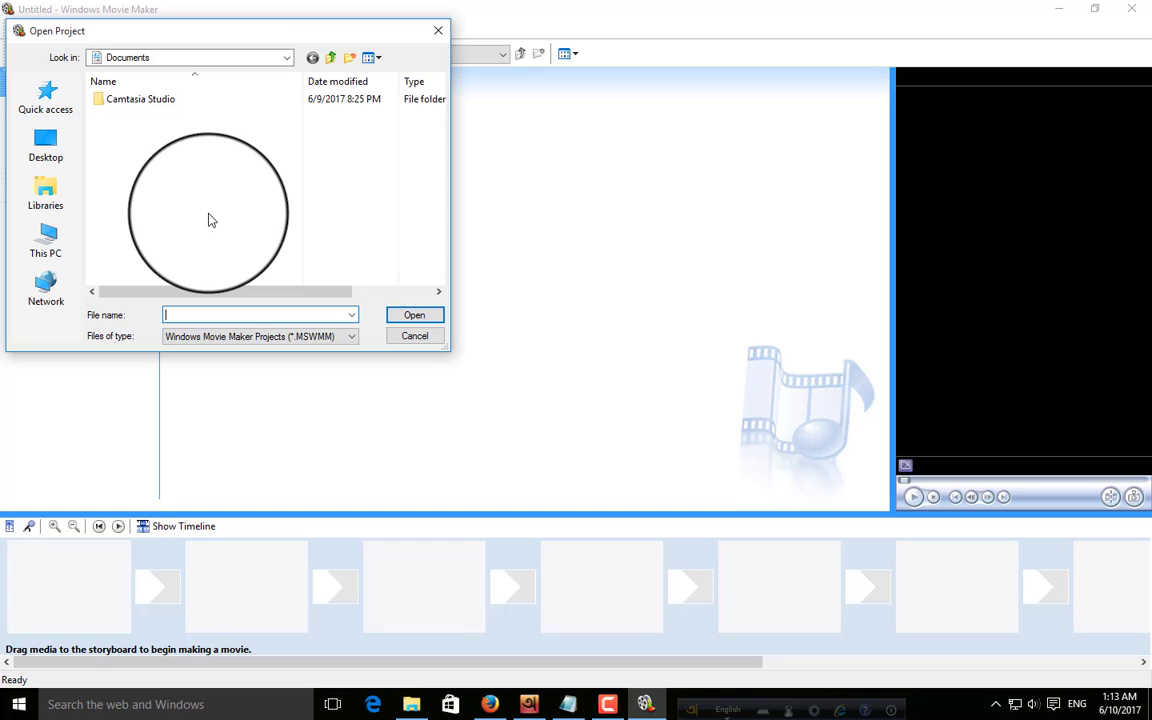
pyautogui.click(352, 338)
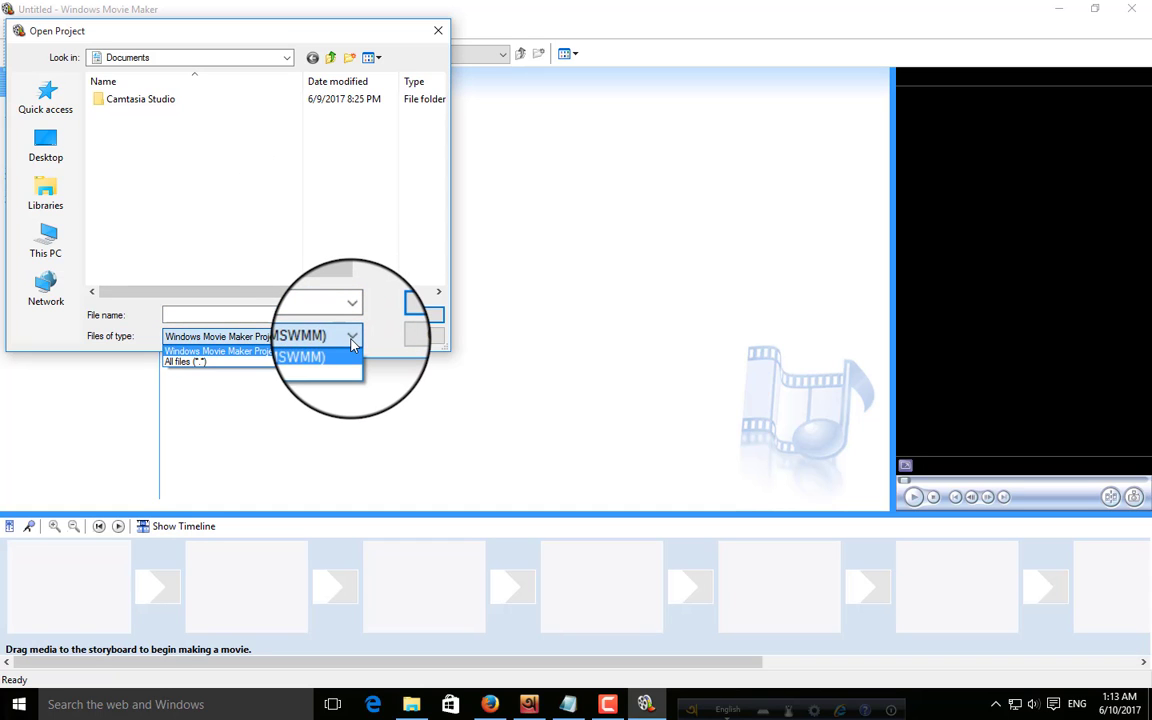
pyautogui.click(350, 351)
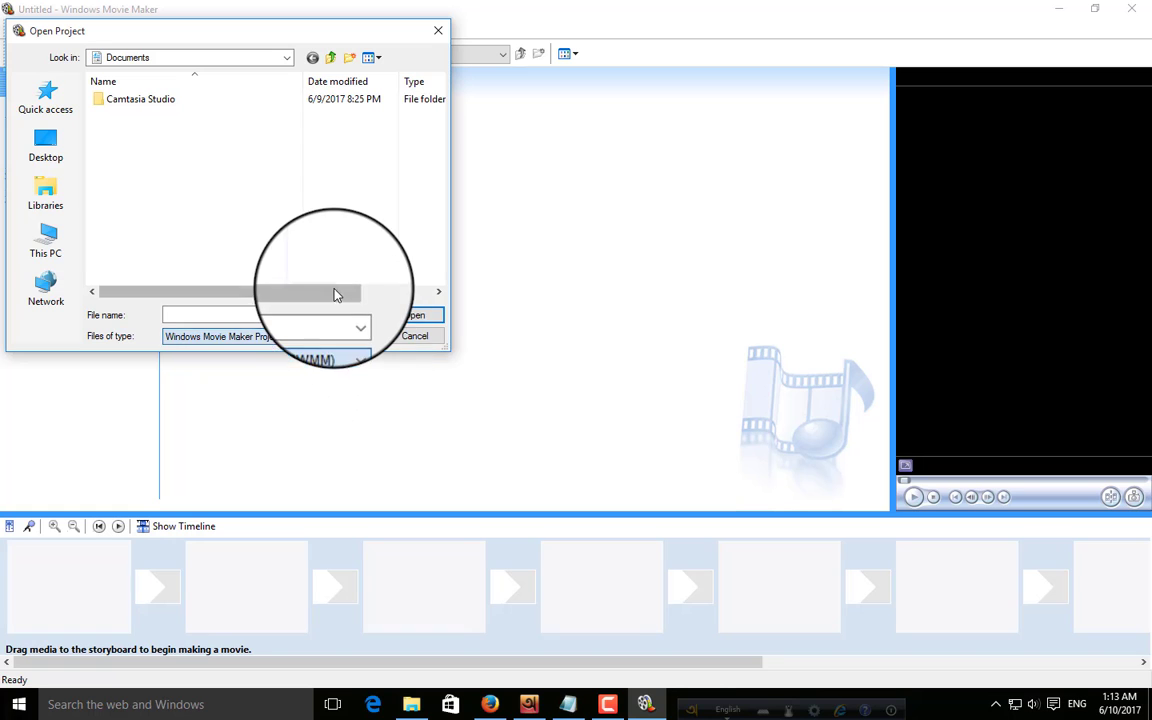
pyautogui.click(411, 339)
pyautogui.click(22, 28)
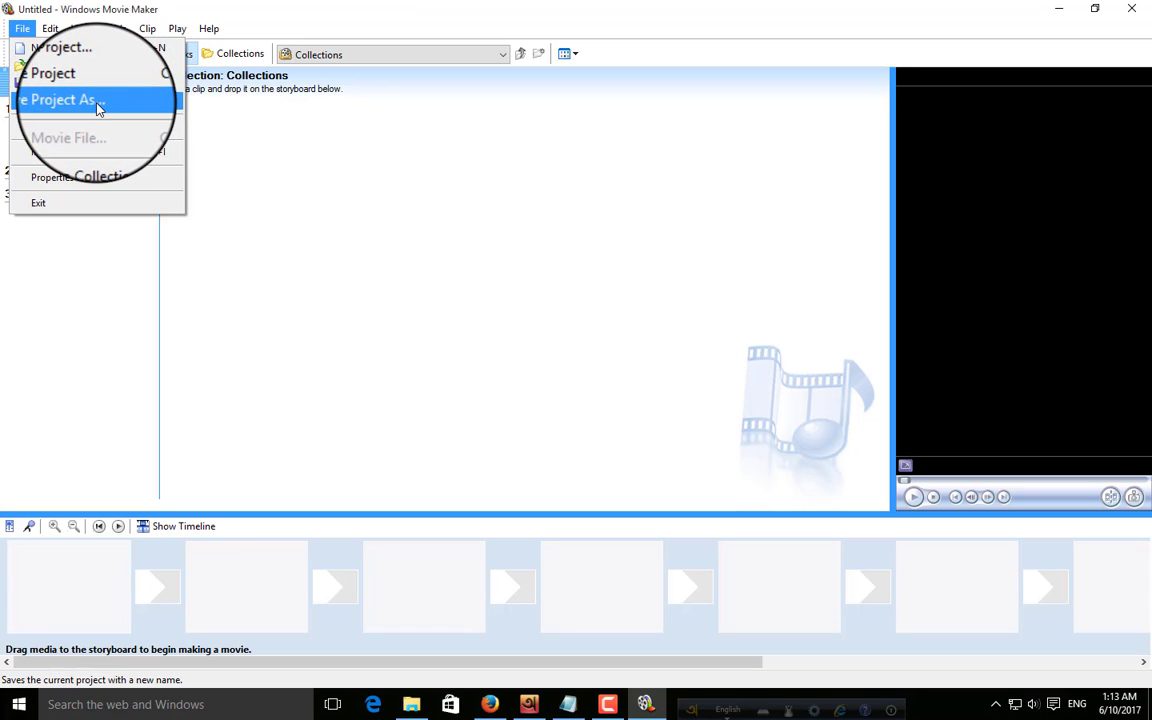
pyautogui.click(90, 100)
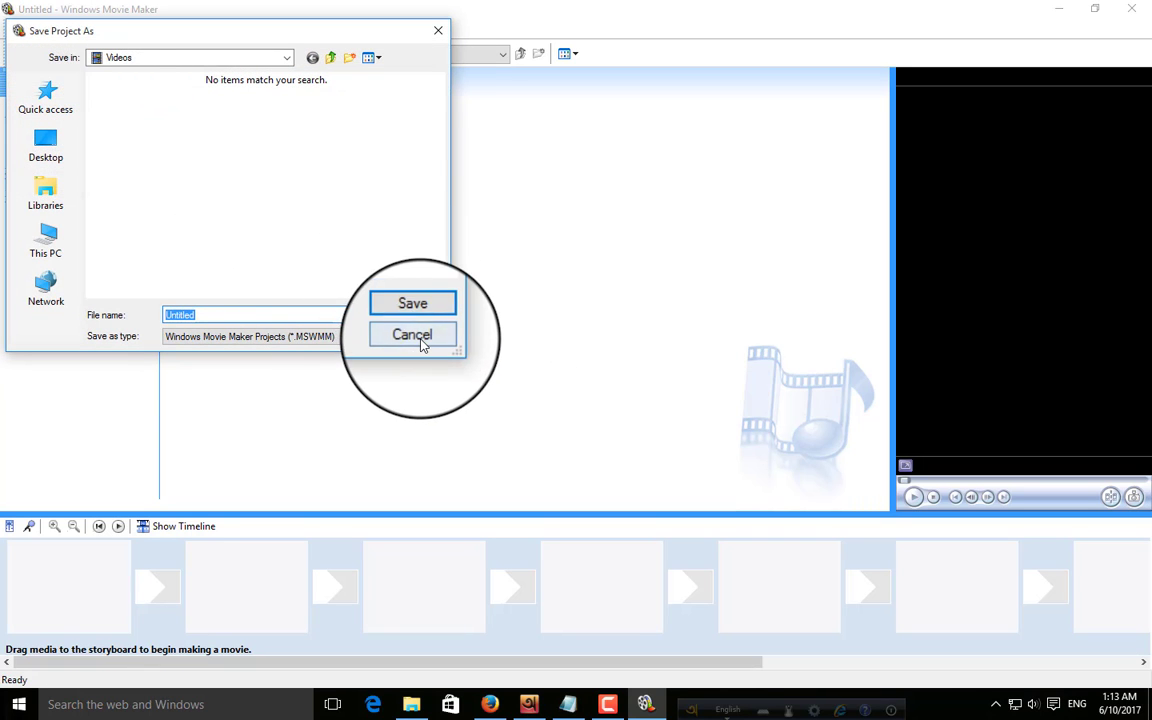
pyautogui.click(418, 340)
pyautogui.click(23, 34)
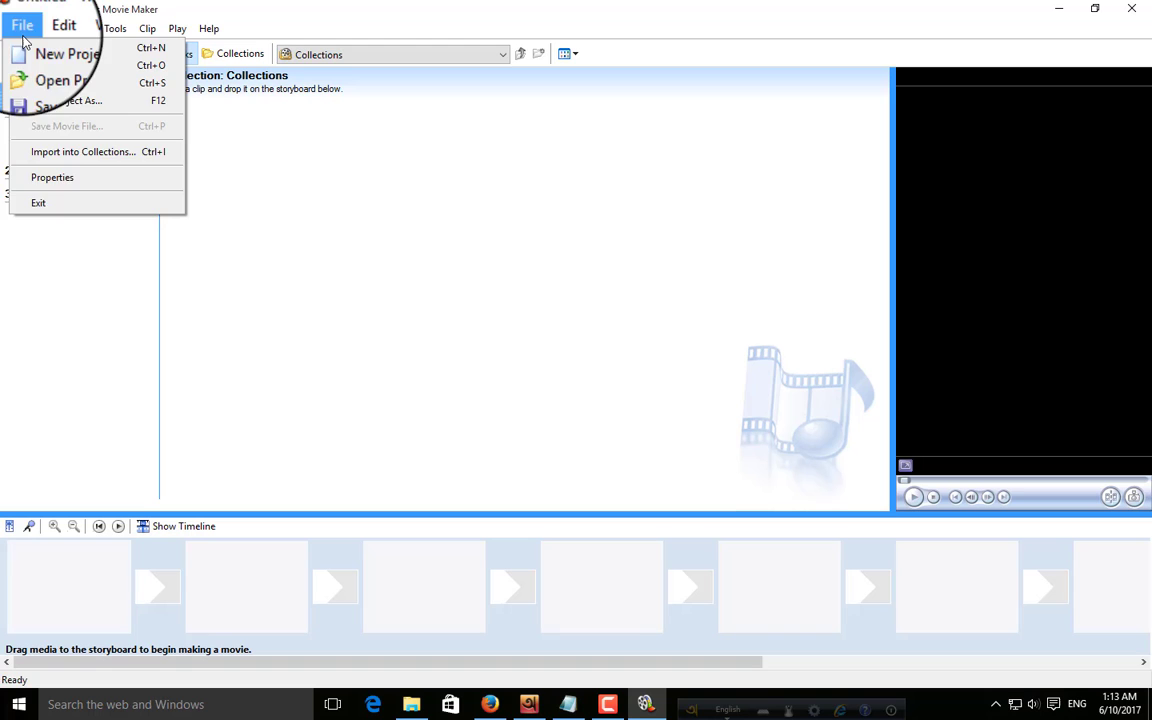
pyautogui.click(122, 155)
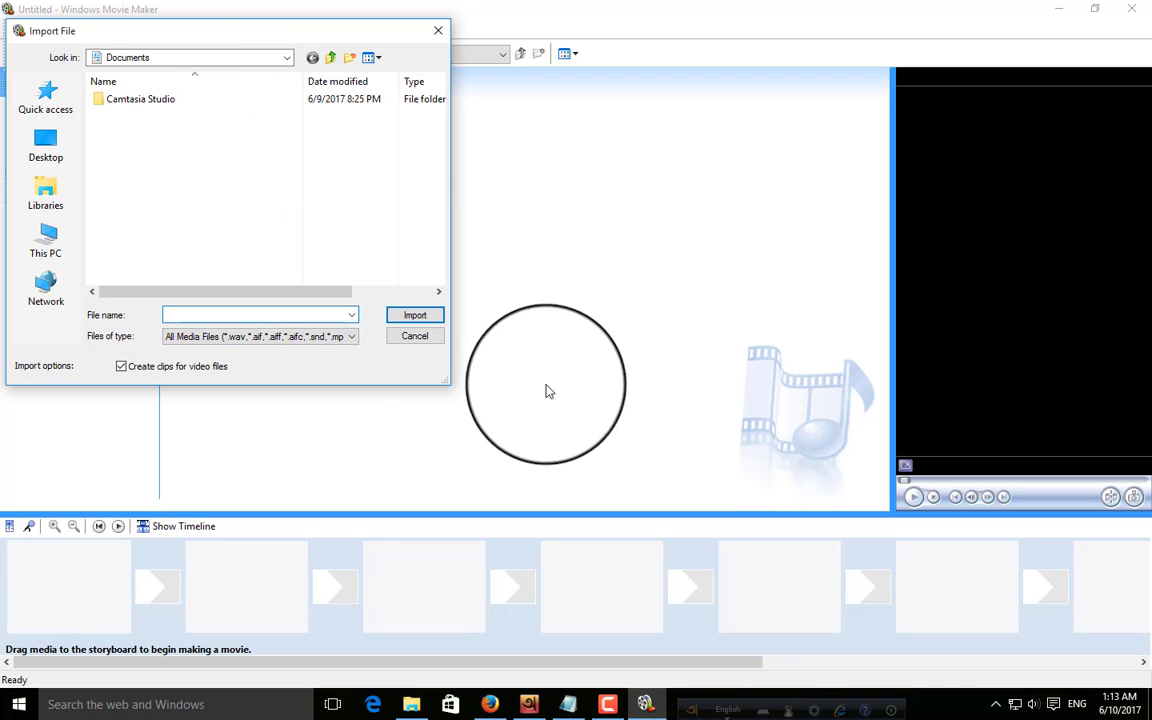
pyautogui.click(414, 336)
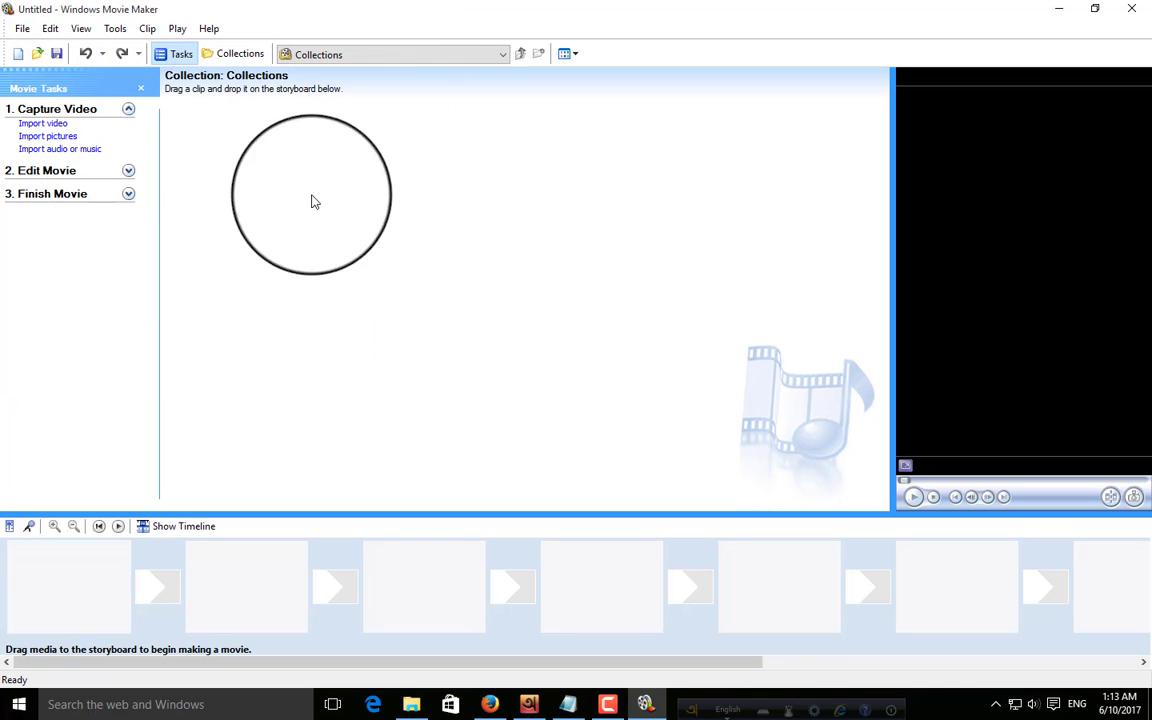
# Start importing media into the collections and look for files in the Video subfolder of Downloads.
pyautogui.click(22, 28)
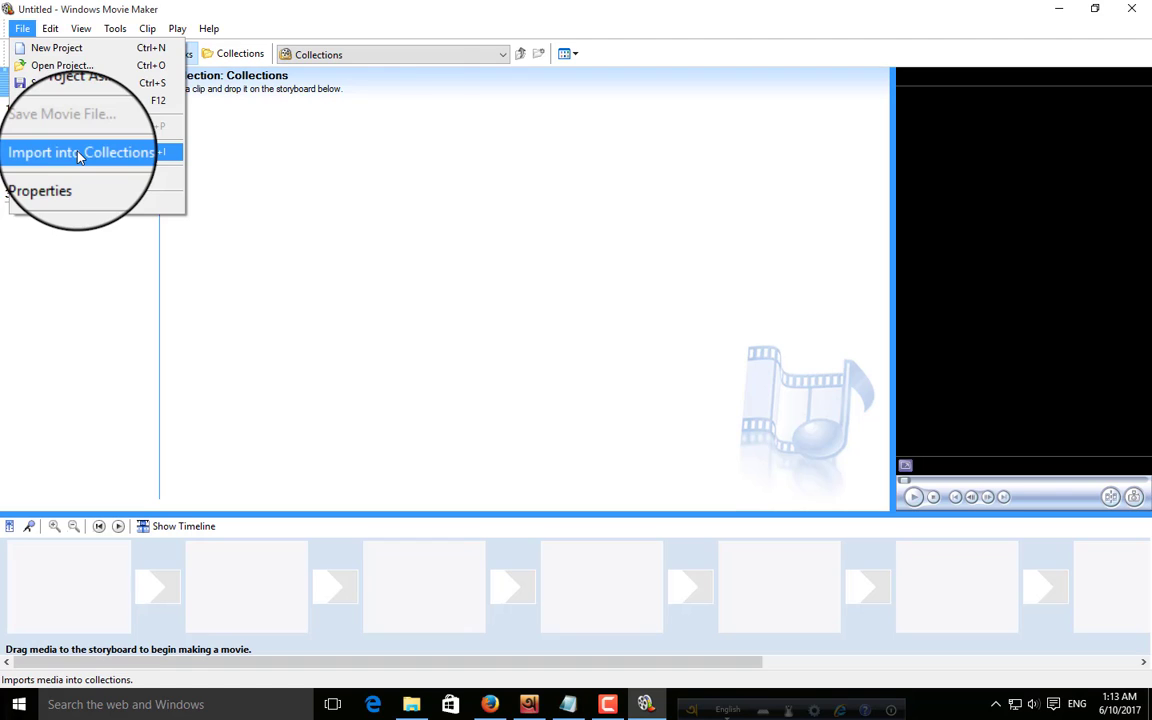
pyautogui.click(78, 153)
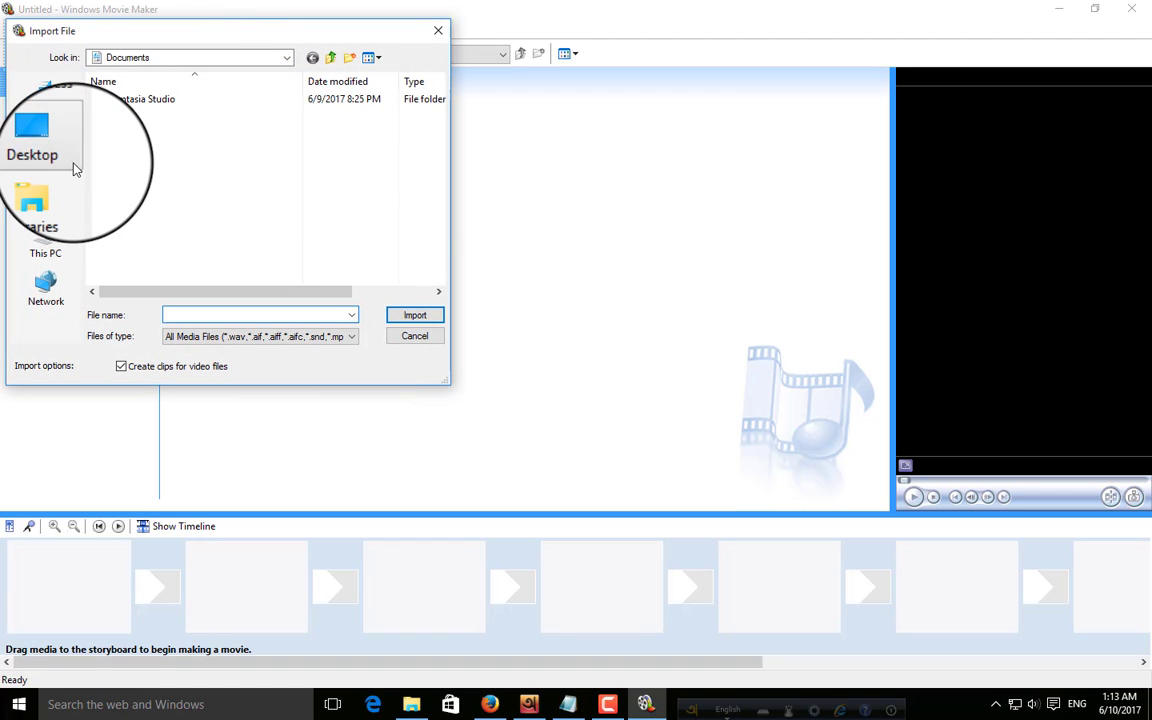
pyautogui.click(65, 150)
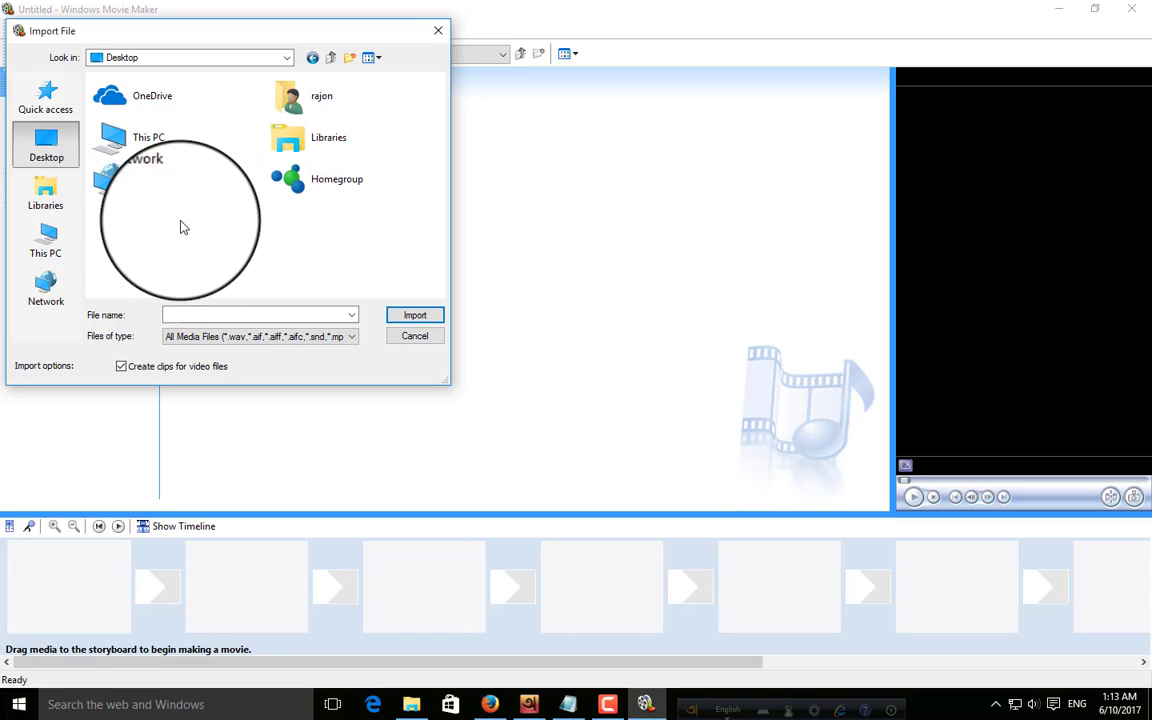
pyautogui.click(45, 208)
pyautogui.click(54, 258)
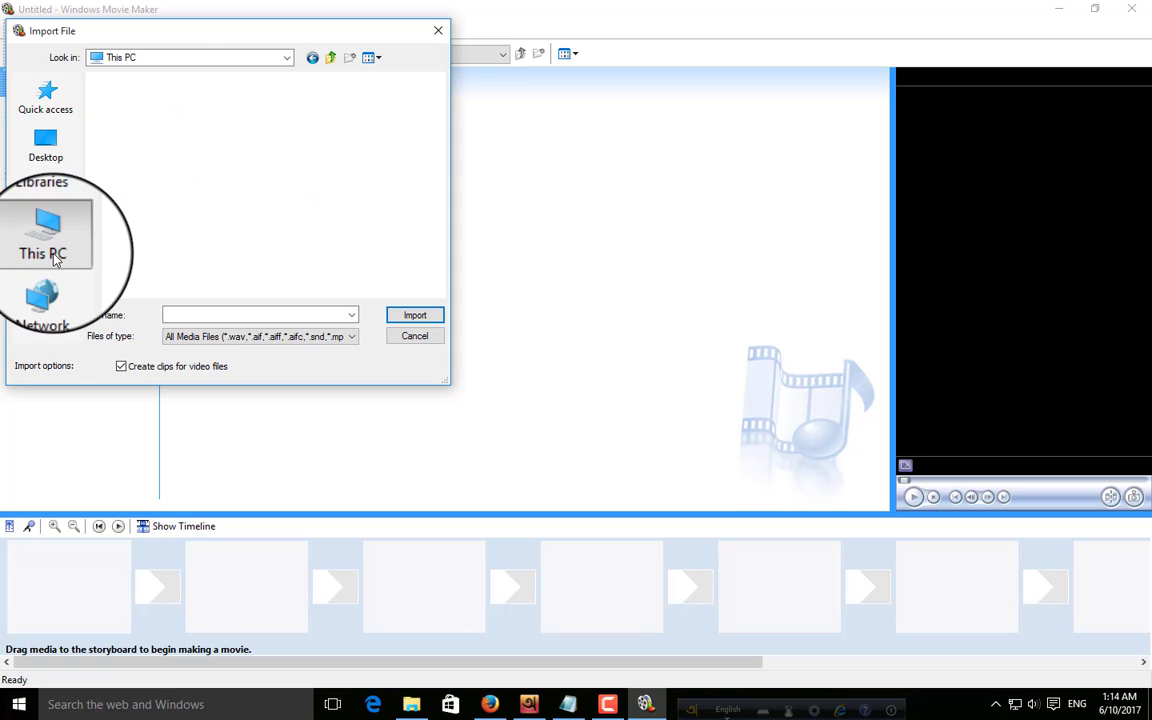
pyautogui.doubleClick(160, 196)
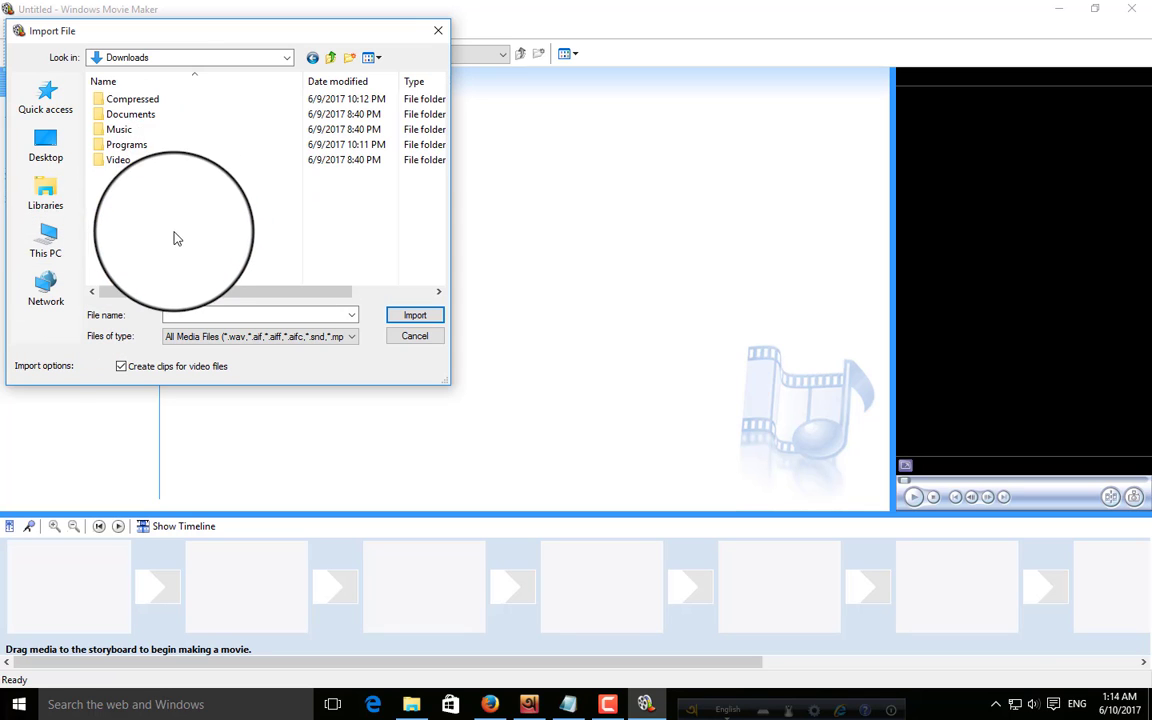
pyautogui.doubleClick(125, 162)
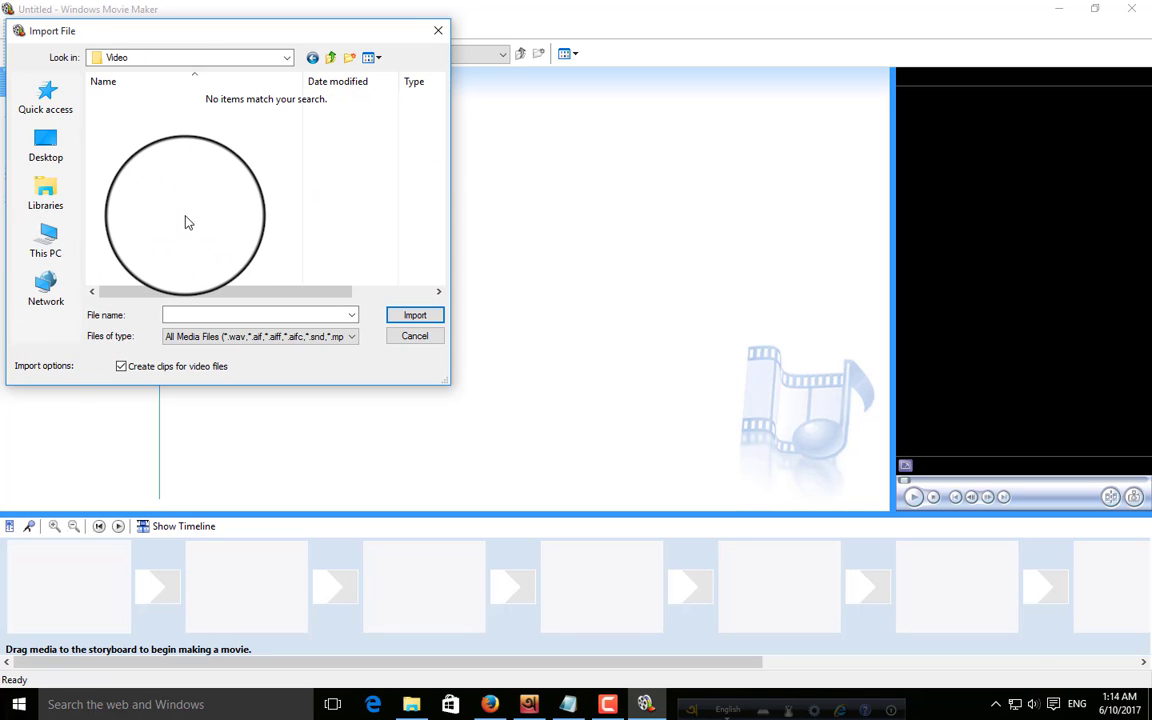
pyautogui.press('BackSpace')
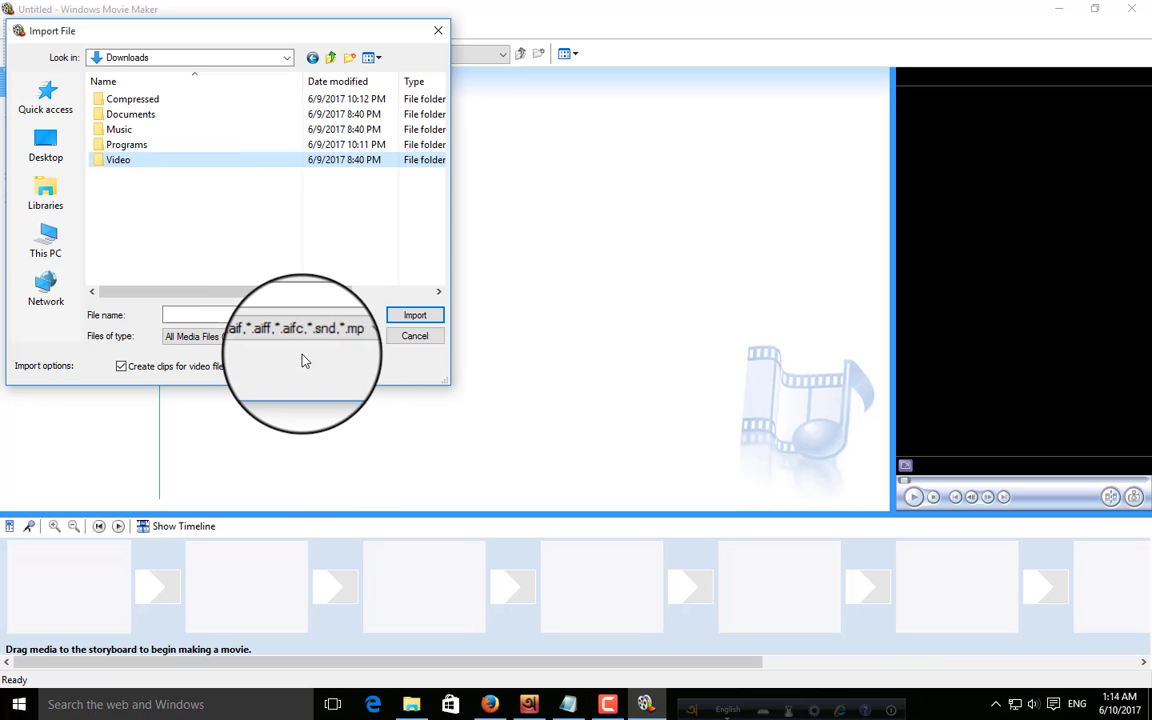
# Limit the import file types to Video Files and check the Video subfolder of Downloads again.
pyautogui.click(265, 338)
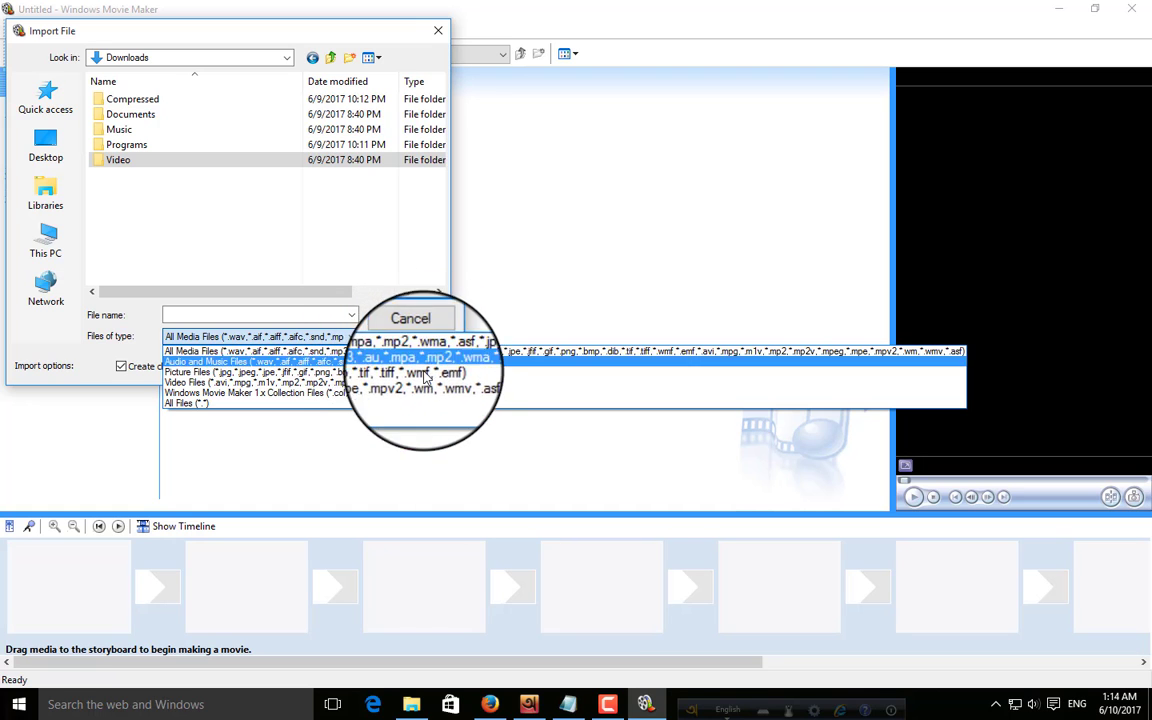
pyautogui.click(386, 386)
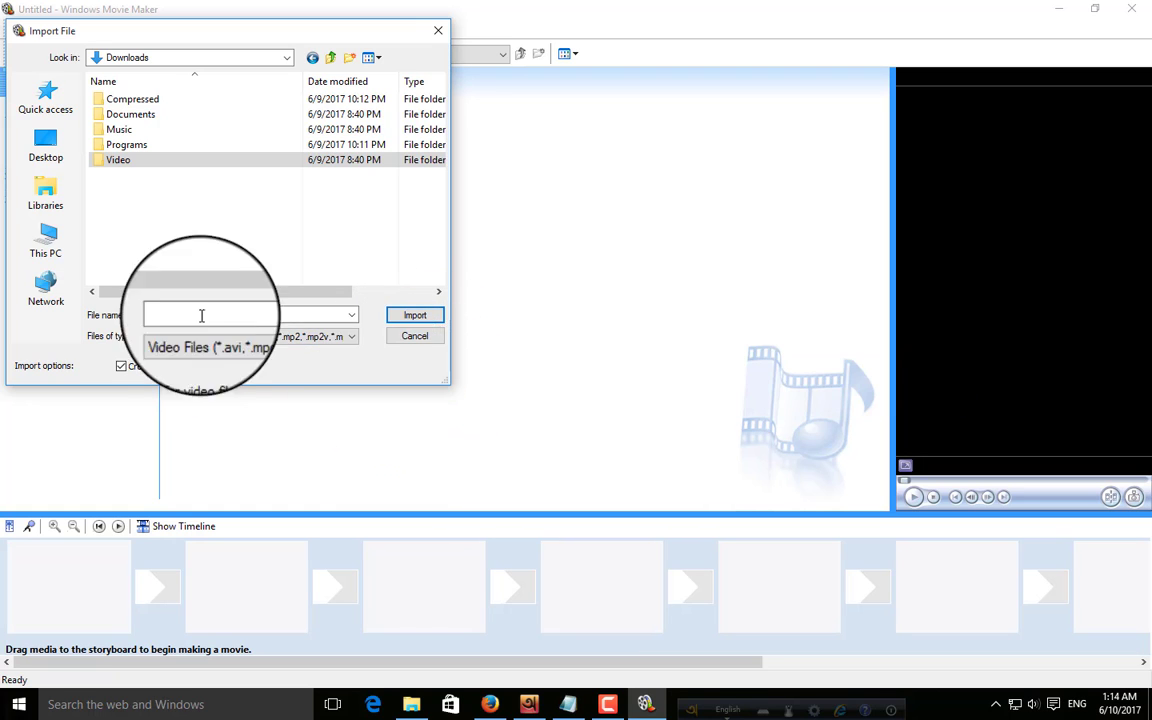
pyautogui.doubleClick(120, 160)
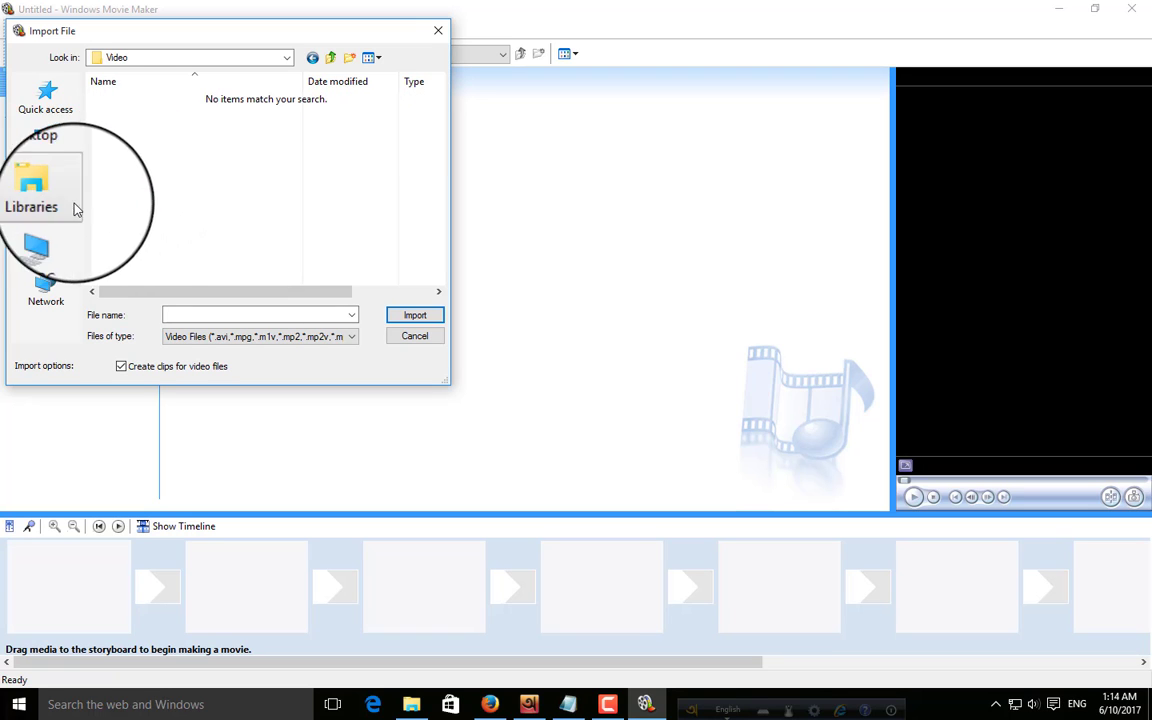
# Browse from This PC through the nested MP3 folders on Local Disk (E:) to find a media file for import.
pyautogui.click(47, 146)
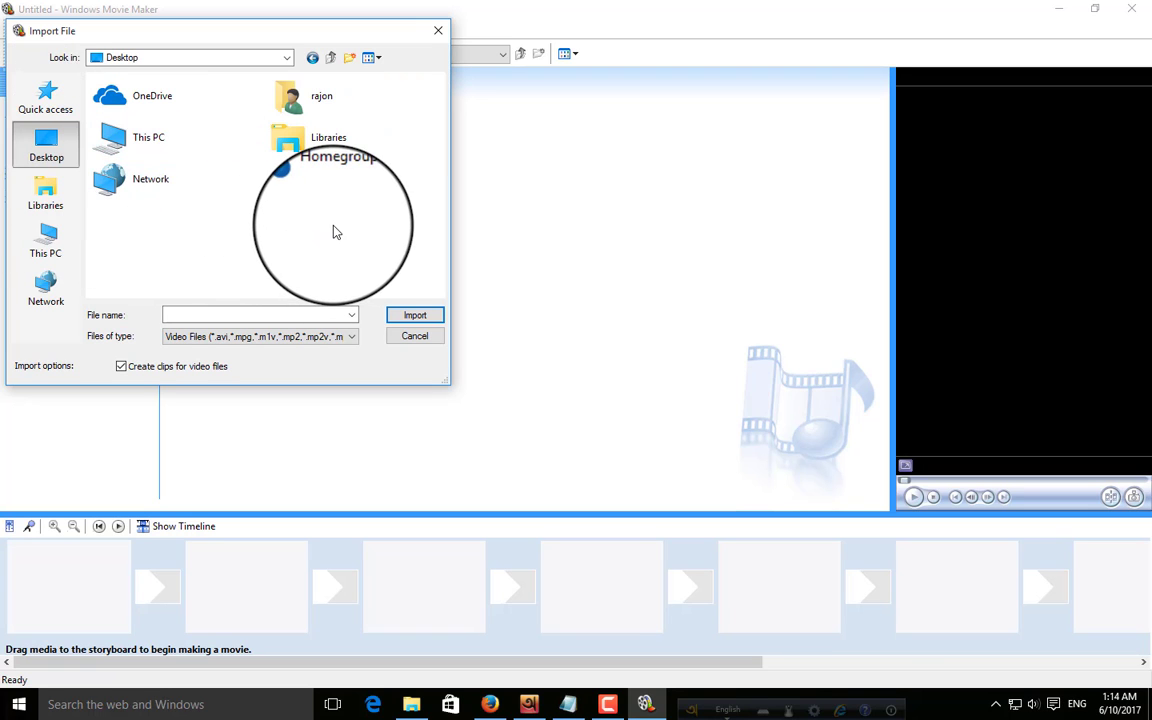
pyautogui.doubleClick(150, 160)
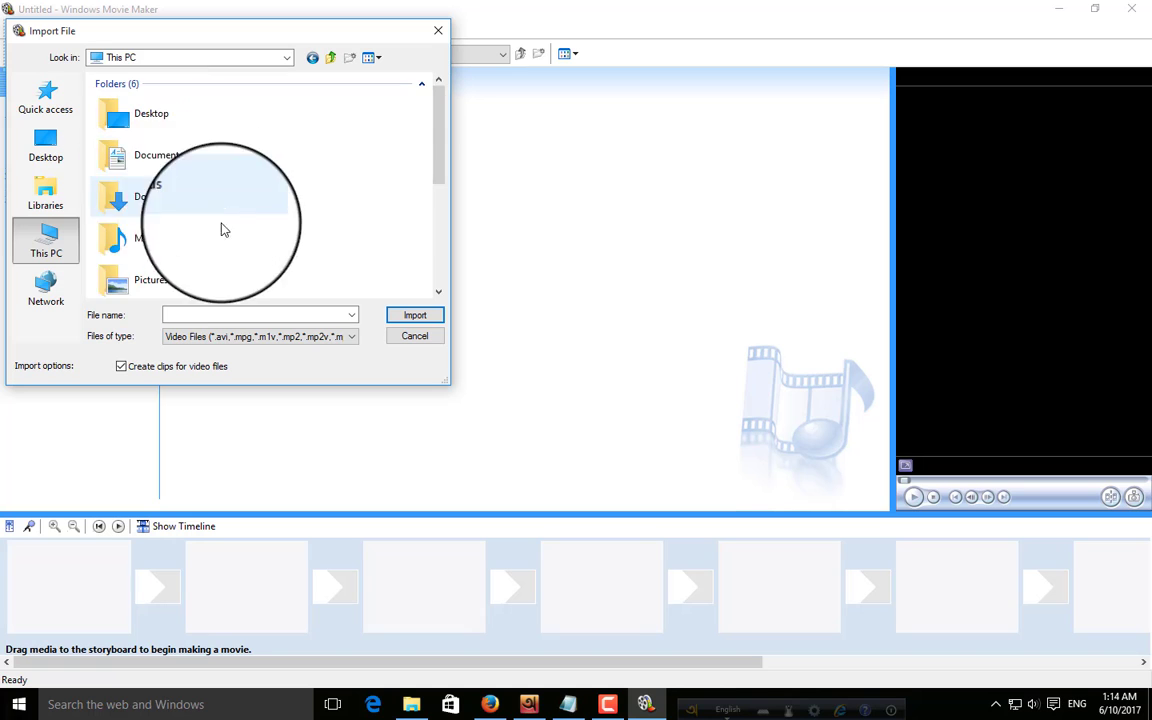
pyautogui.scroll(-2, 200, 235)
pyautogui.scroll(-3, 186, 245)
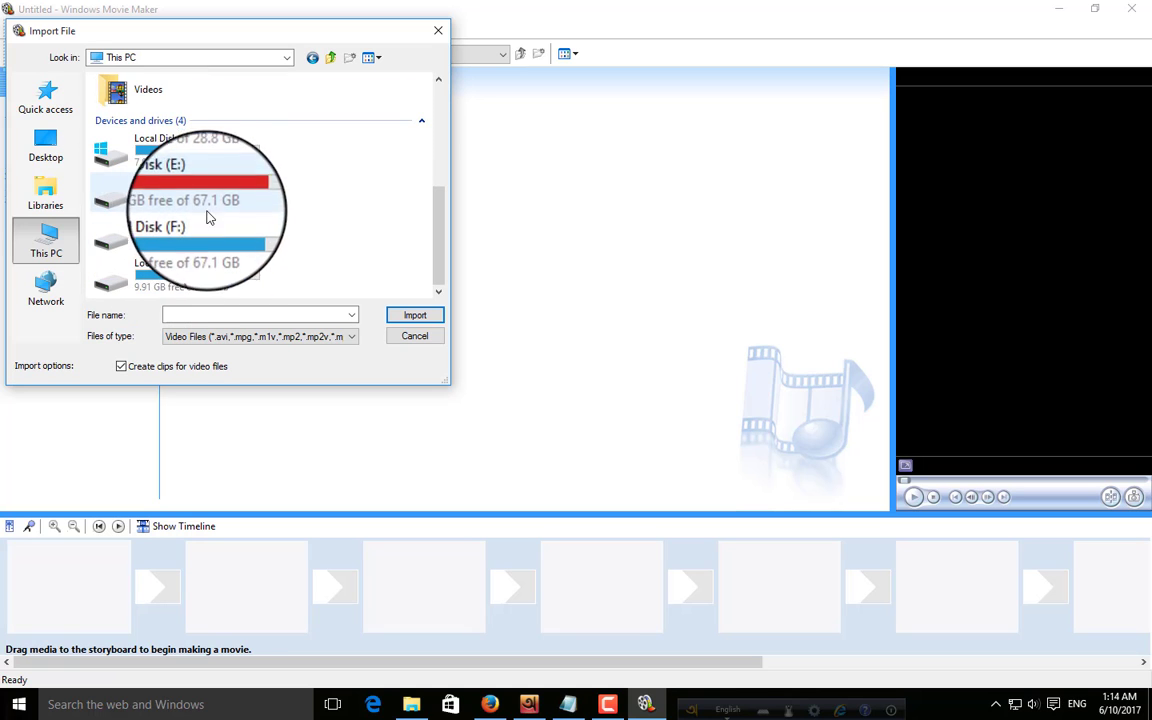
pyautogui.doubleClick(200, 205)
pyautogui.doubleClick(105, 98)
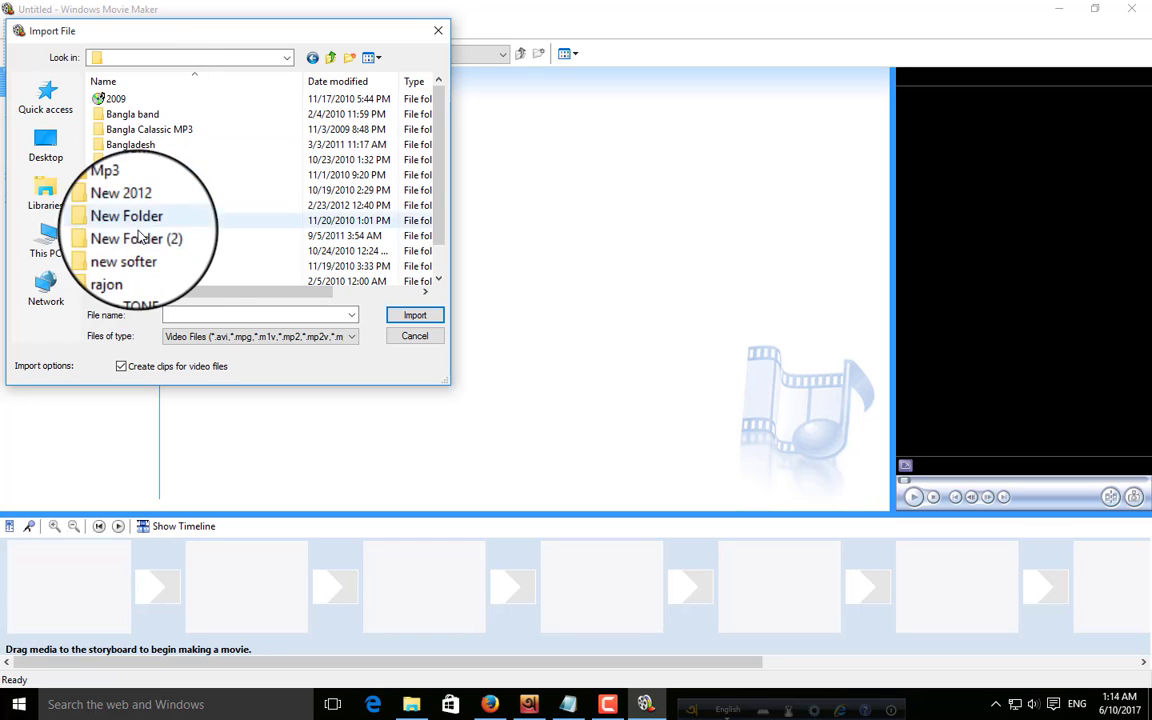
pyautogui.scroll(-1, 178, 250)
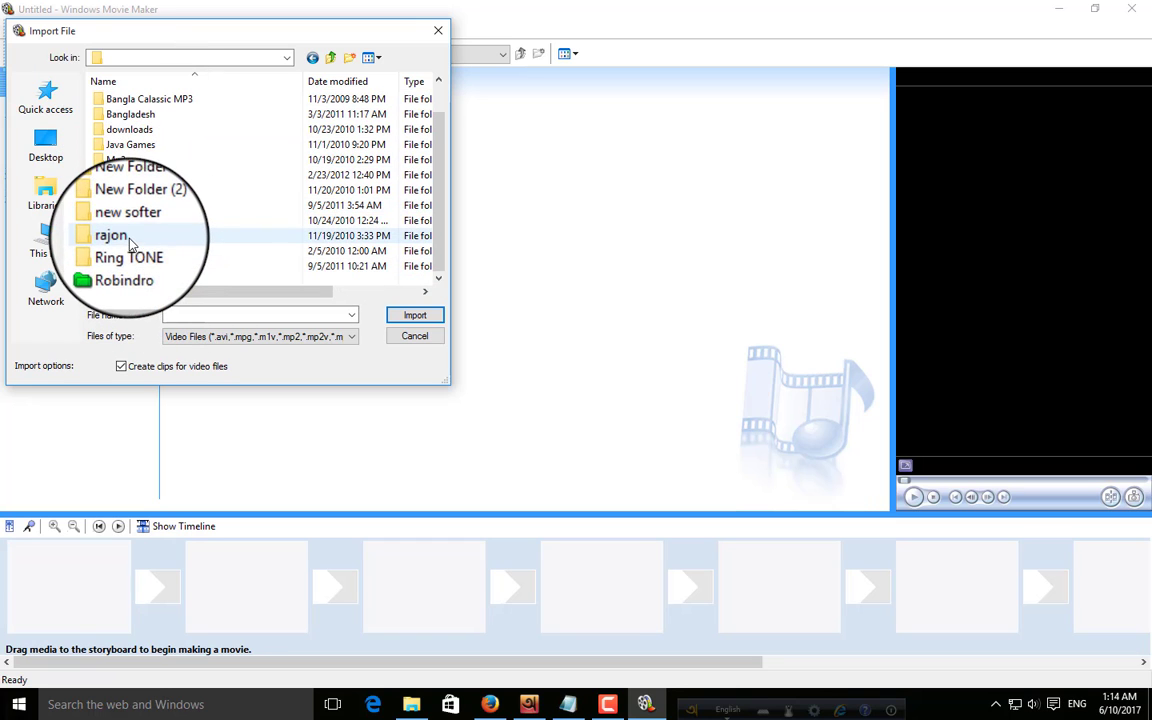
pyautogui.doubleClick(128, 240)
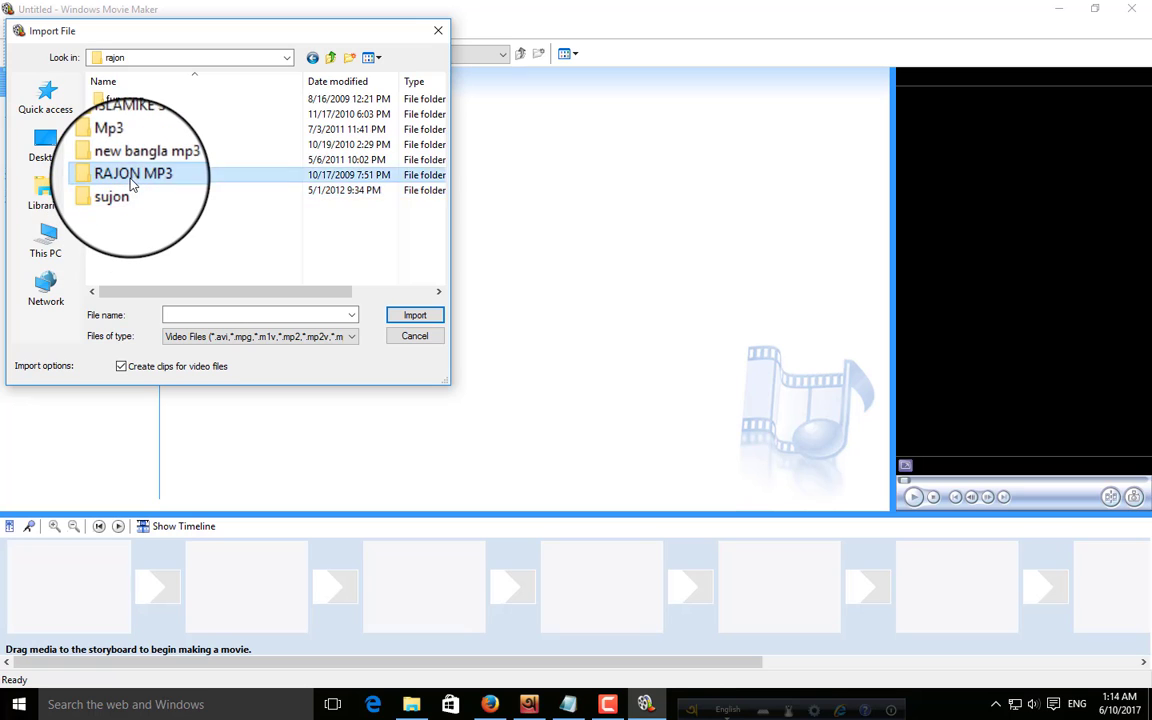
pyautogui.doubleClick(128, 187)
pyautogui.doubleClick(128, 187)
pyautogui.doubleClick(128, 185)
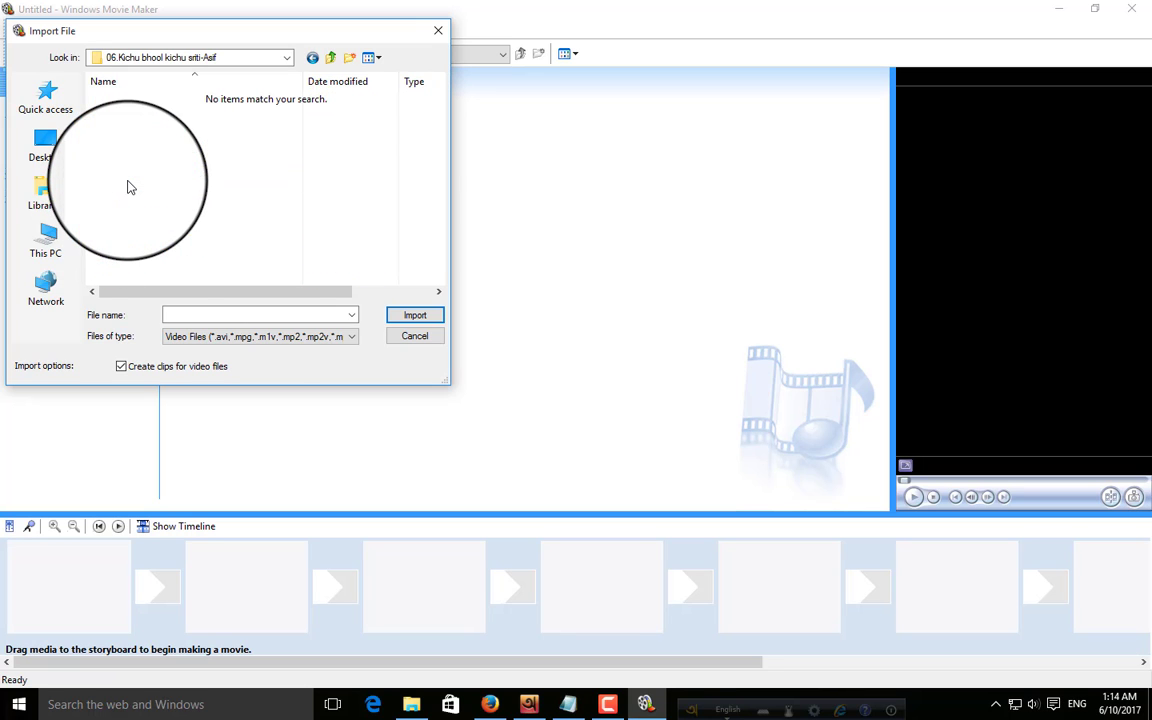
# Switch the import file types to All Media Files and try to import the song "05. Kede kede mon".
pyautogui.click(363, 349)
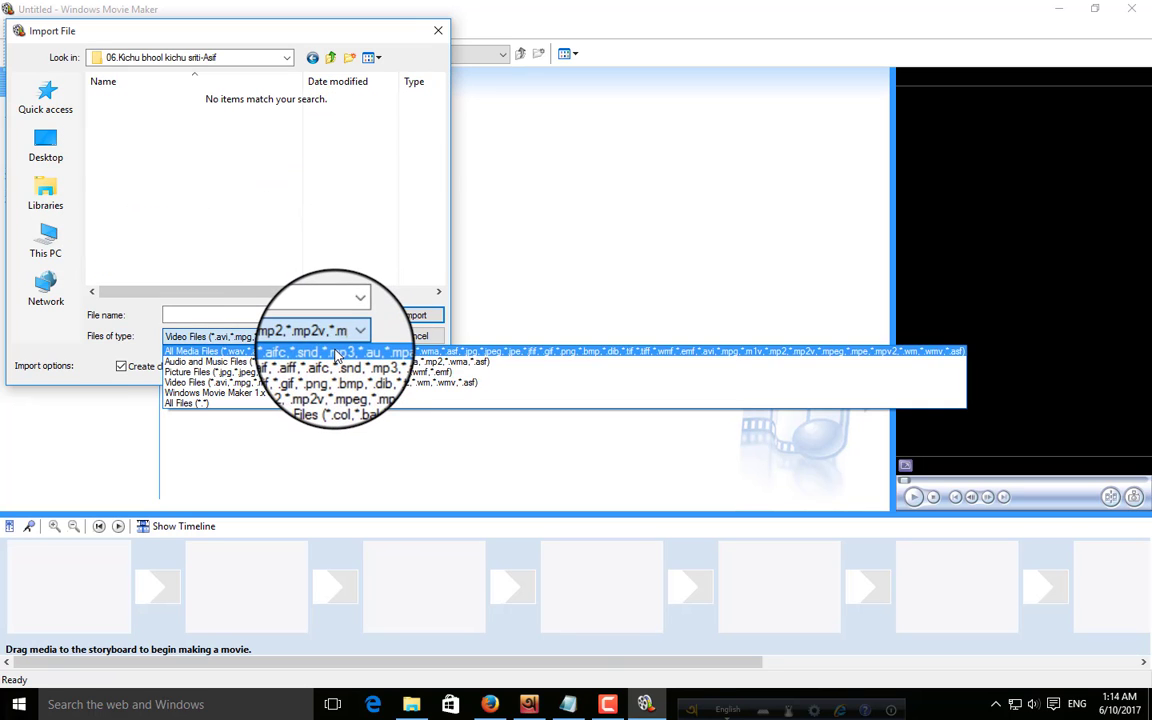
pyautogui.click(360, 362)
pyautogui.click(146, 159)
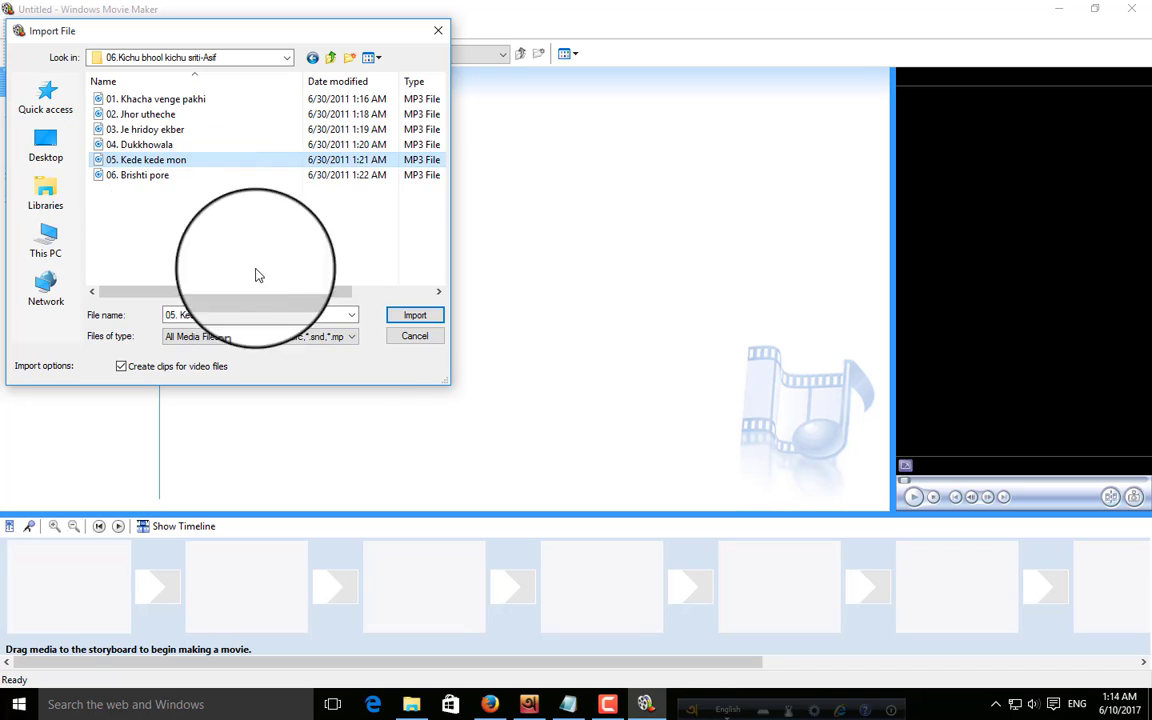
pyautogui.click(410, 315)
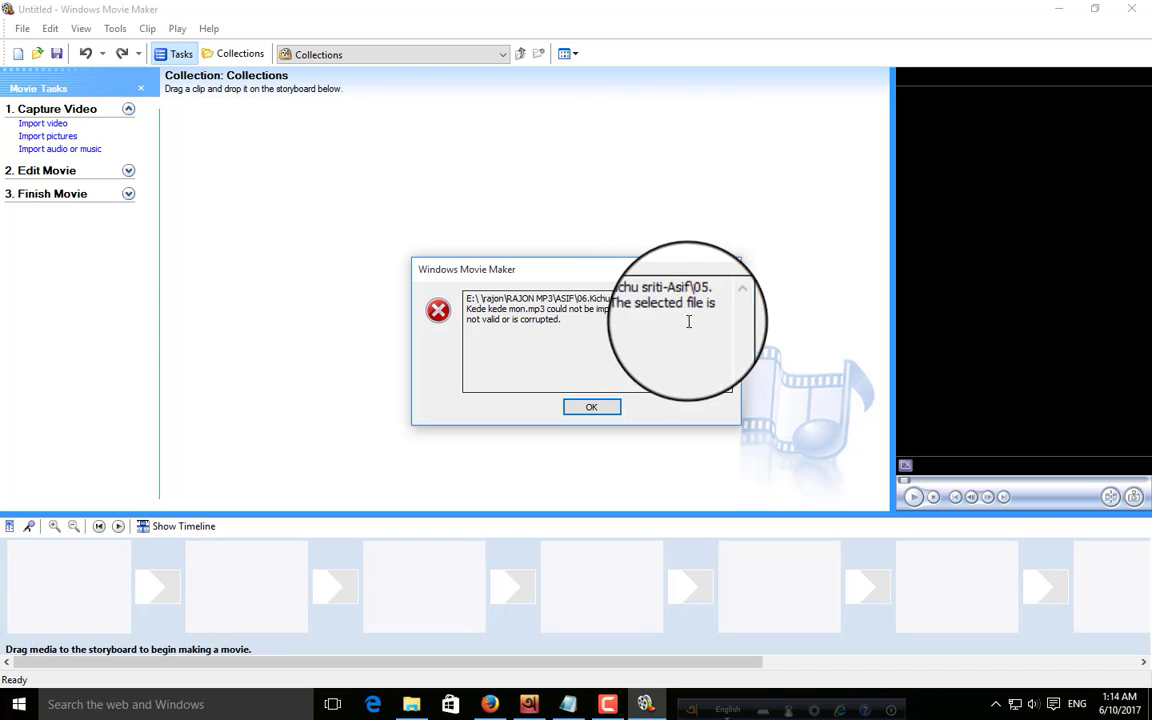
pyautogui.click(591, 408)
# Start another import into the collections and look for media in the Pictures folder and its subfolders, keeping All Media Files as the file type.
pyautogui.click(22, 28)
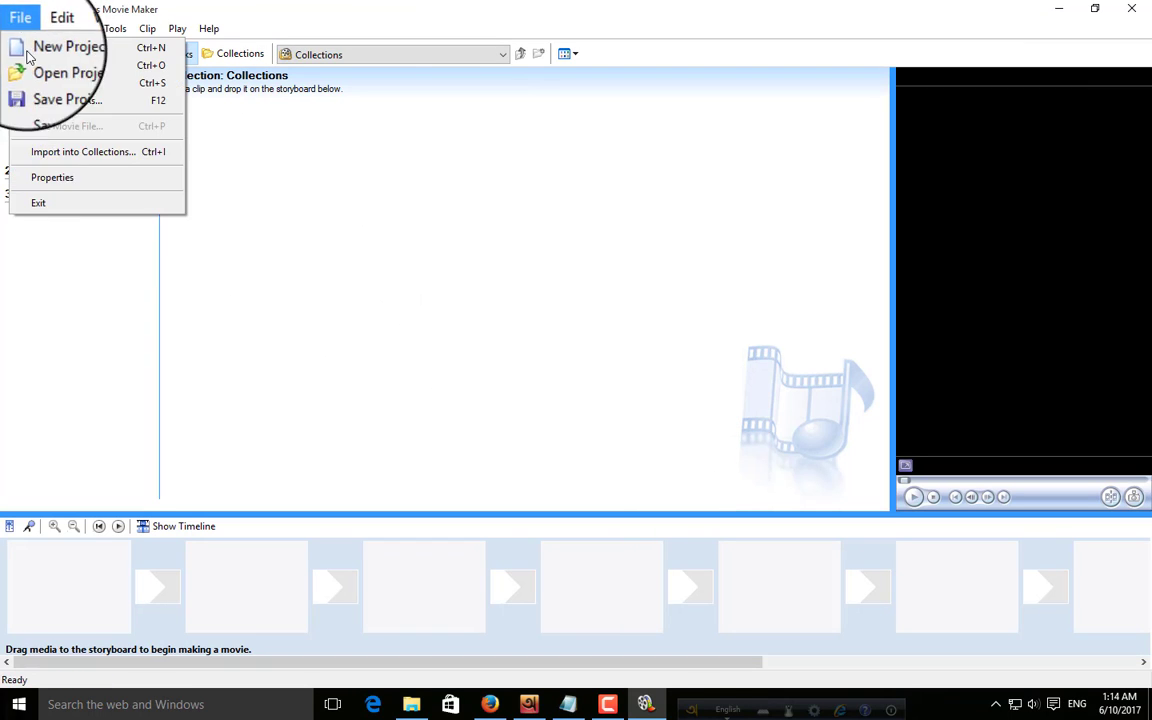
pyautogui.click(70, 145)
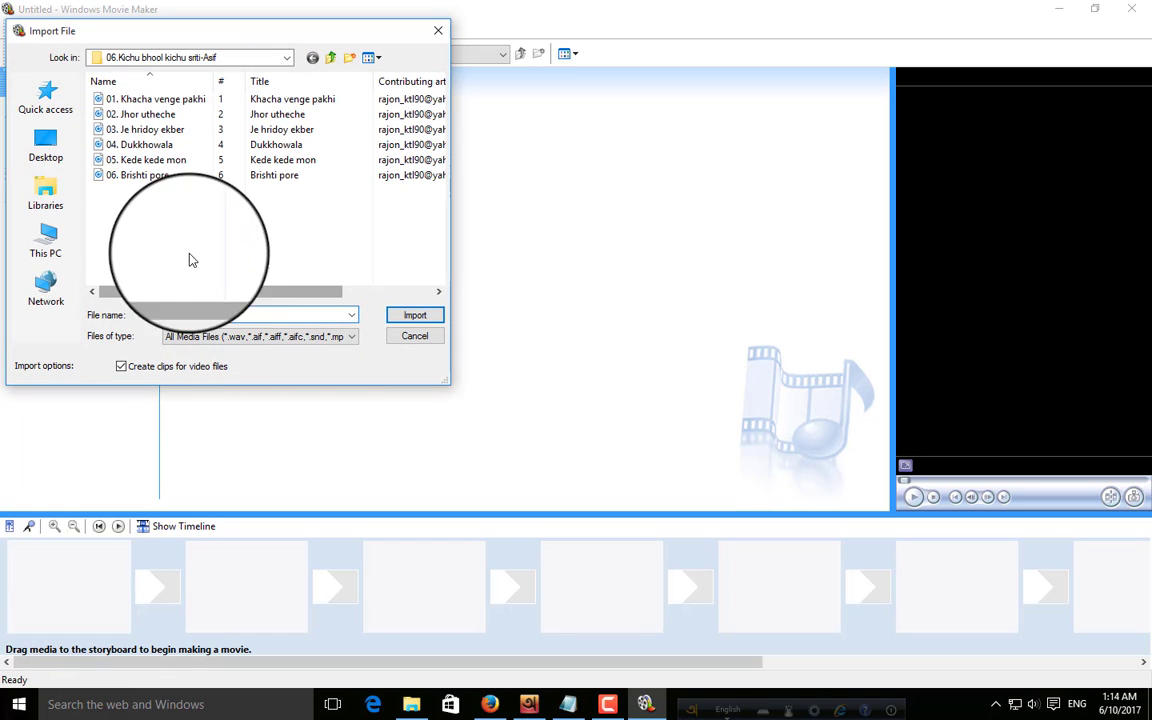
pyautogui.click(45, 143)
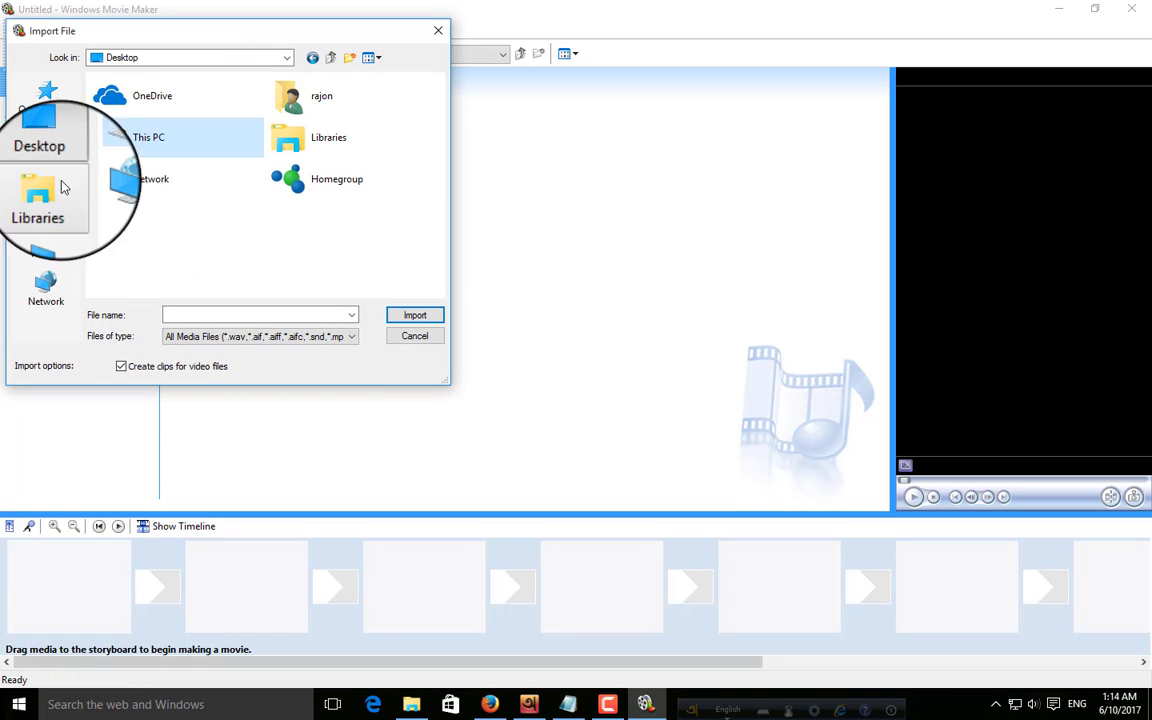
pyautogui.click(40, 244)
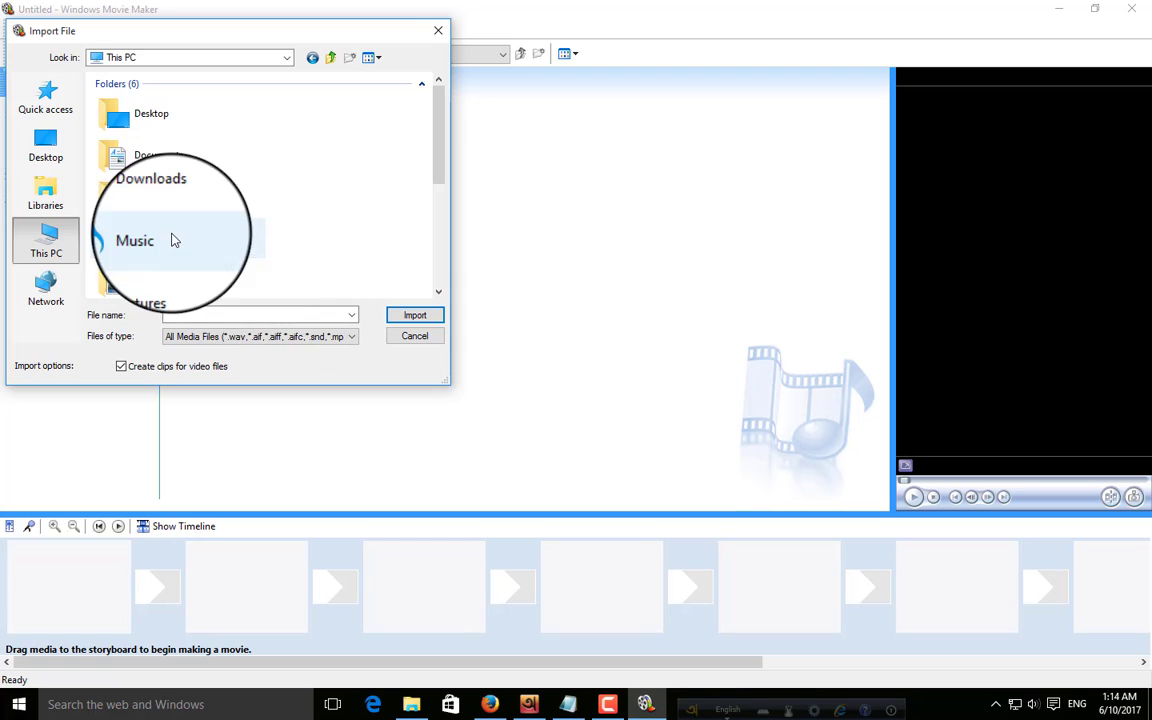
pyautogui.doubleClick(169, 284)
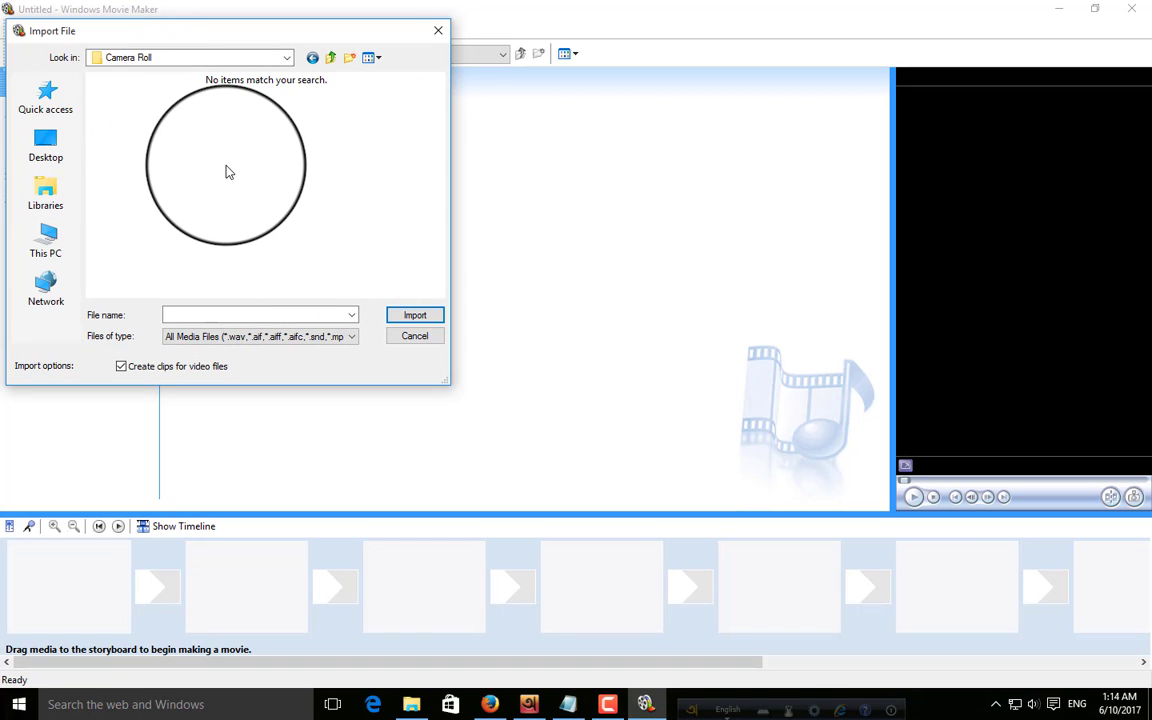
pyautogui.press('BackSpace')
pyautogui.doubleClick(226, 174)
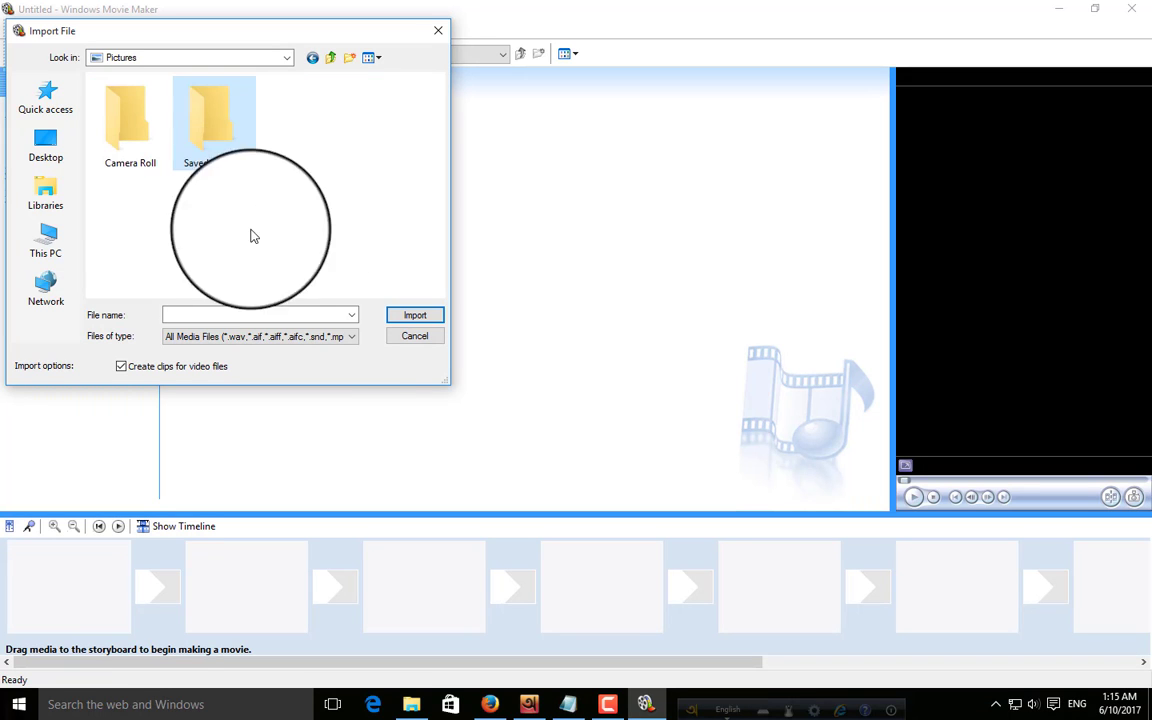
pyautogui.click(340, 337)
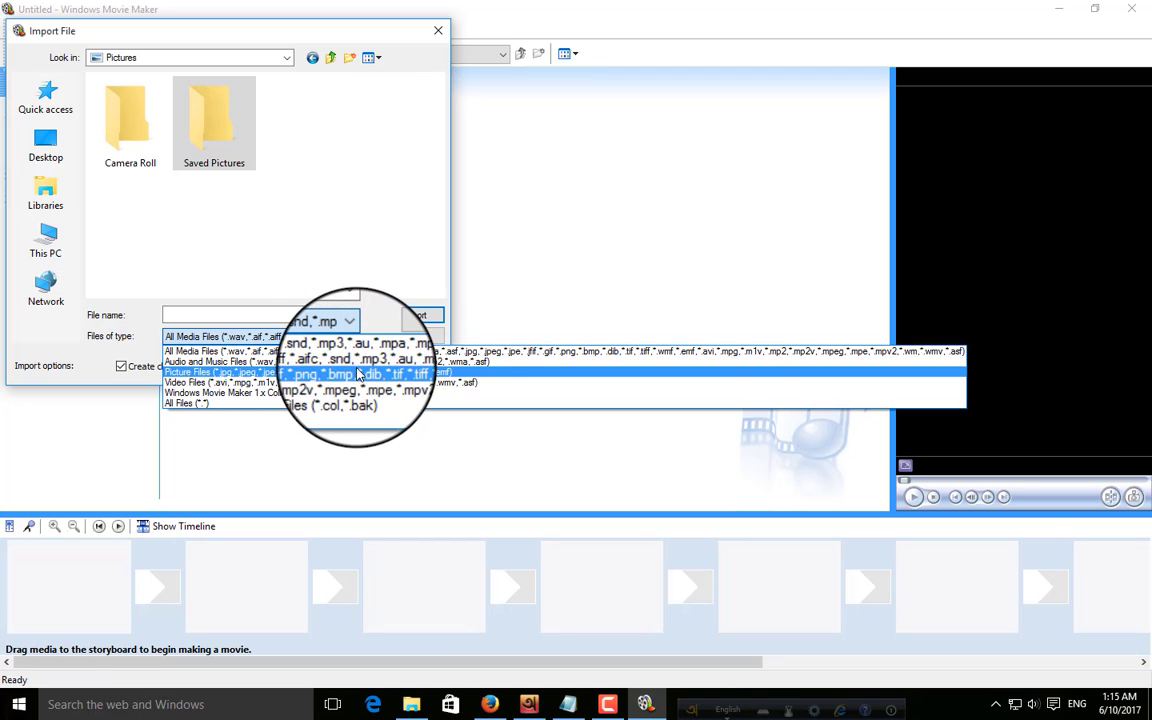
pyautogui.click(355, 352)
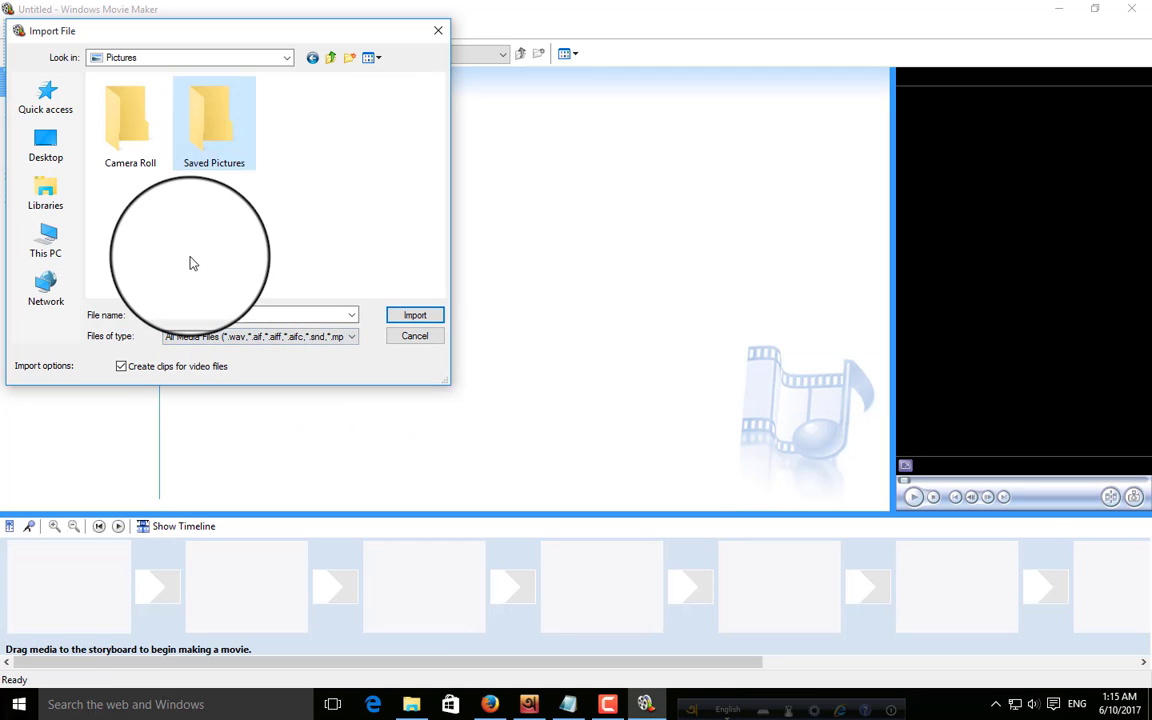
# Import the picture 3 109737 from the my Pic folder on Local Disk (F:) into the collections.
pyautogui.click(48, 248)
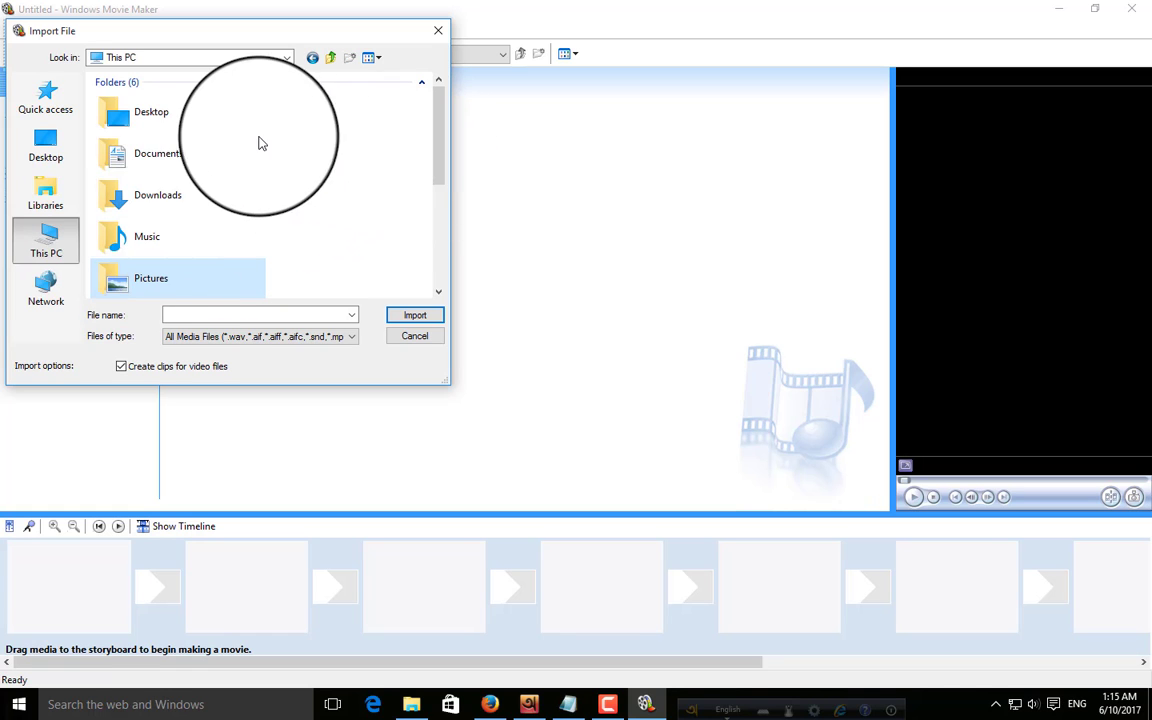
pyautogui.scroll(-3, 327, 185)
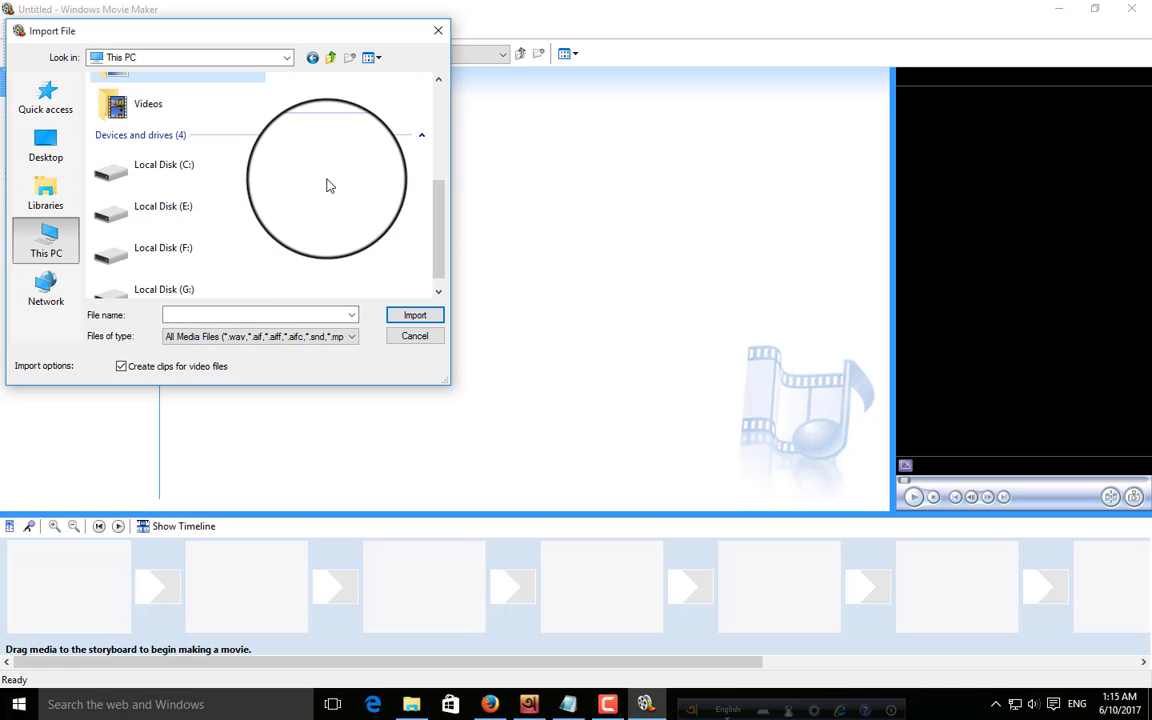
pyautogui.doubleClick(212, 246)
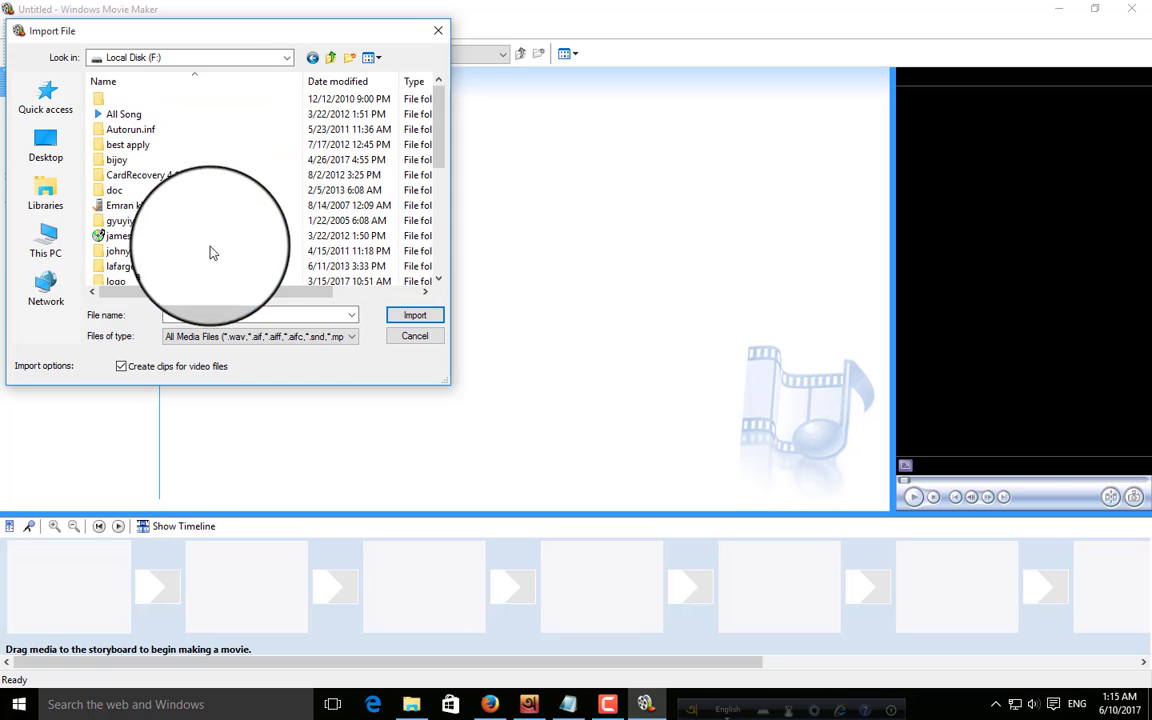
pyautogui.scroll(-1, 205, 250)
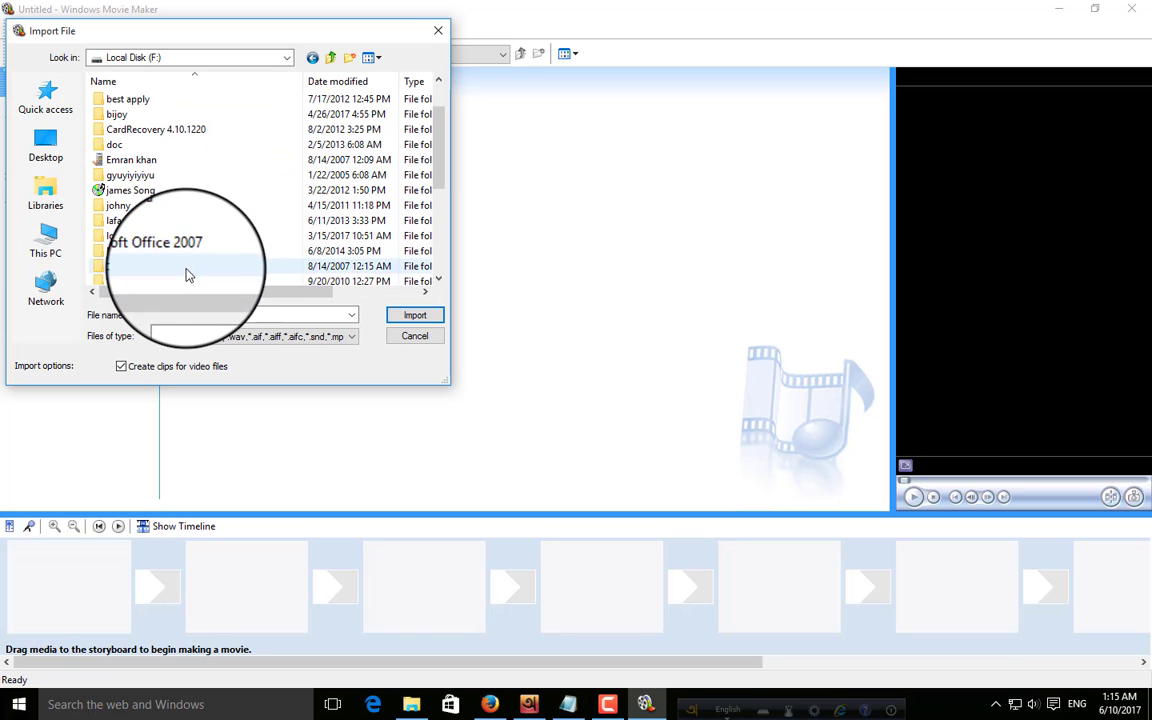
pyautogui.doubleClick(178, 265)
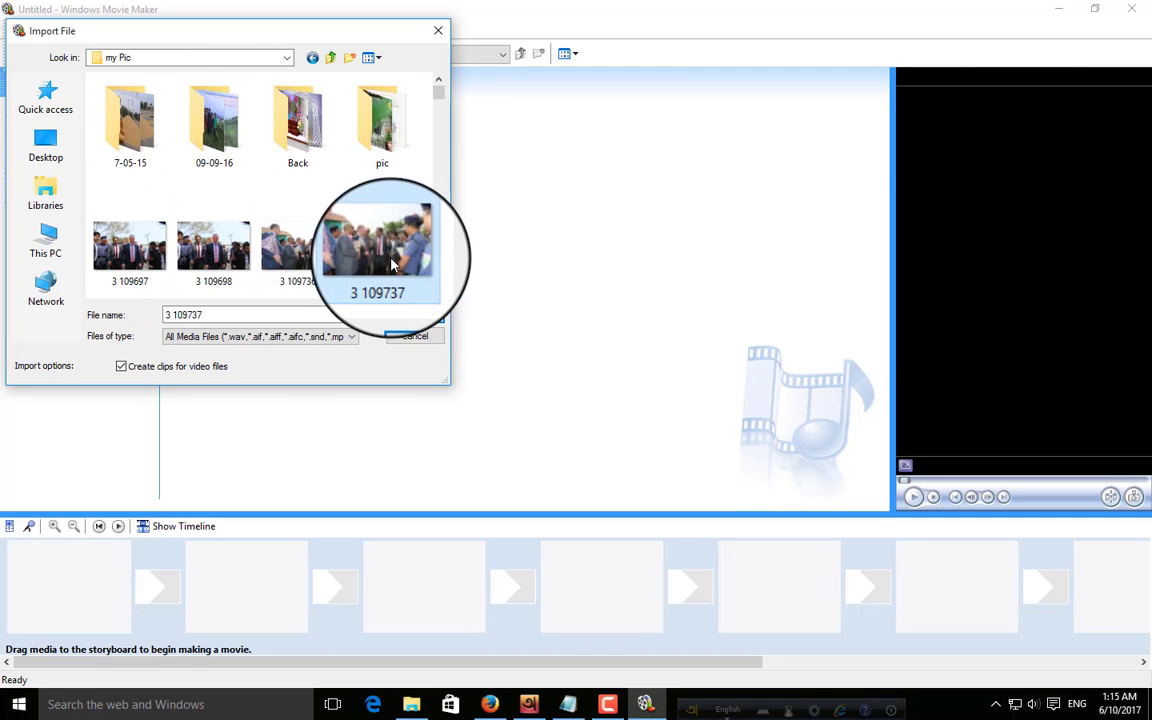
pyautogui.click(404, 320)
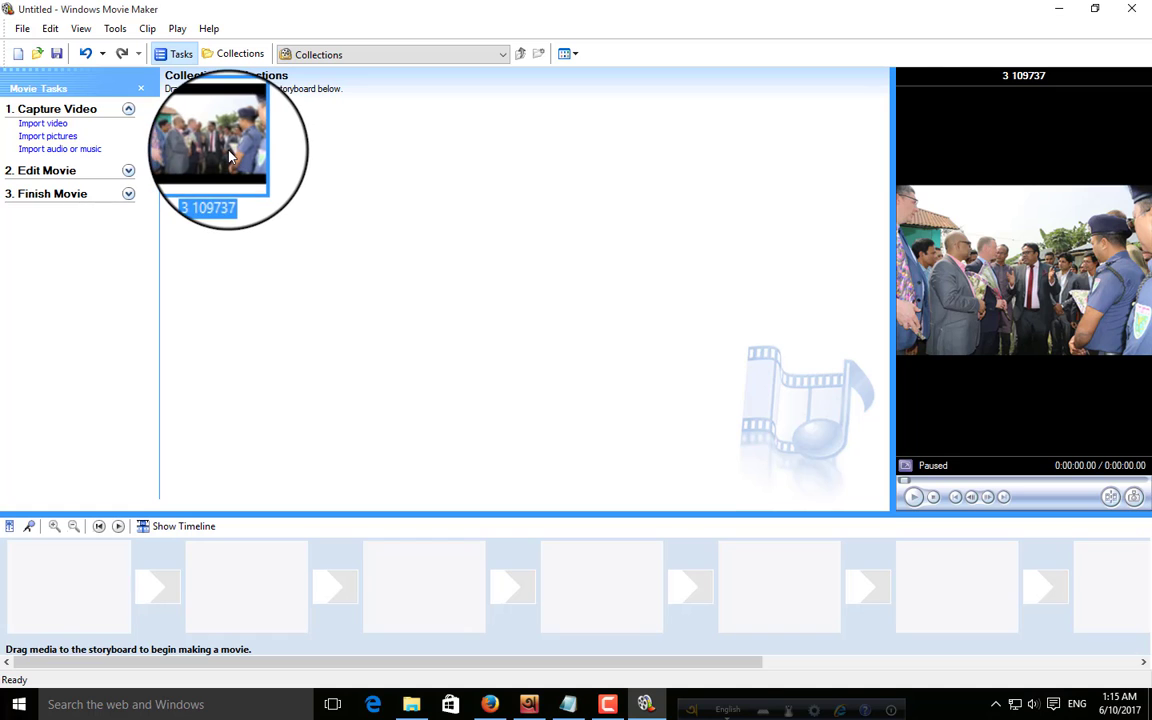
# Restore the maximized window to a smaller size, and add the picture 3 109737 to the storyboard and preview it.
pyautogui.click(1094, 10)
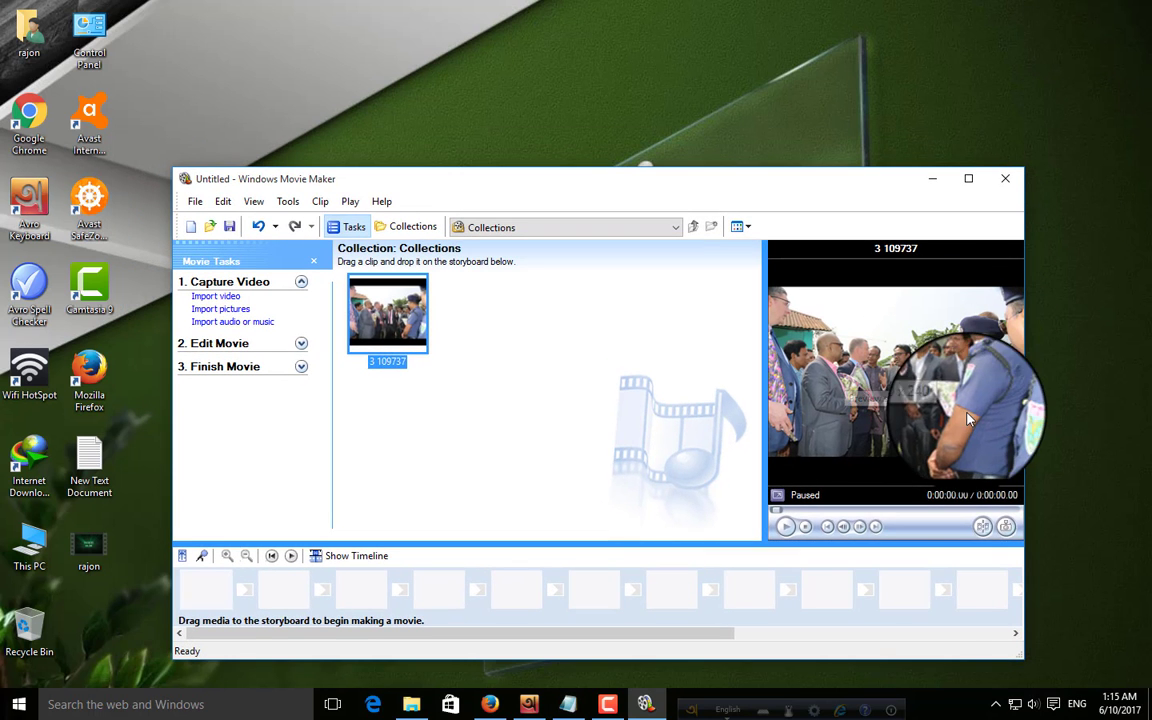
pyautogui.rightClick(399, 305)
pyautogui.click(480, 316)
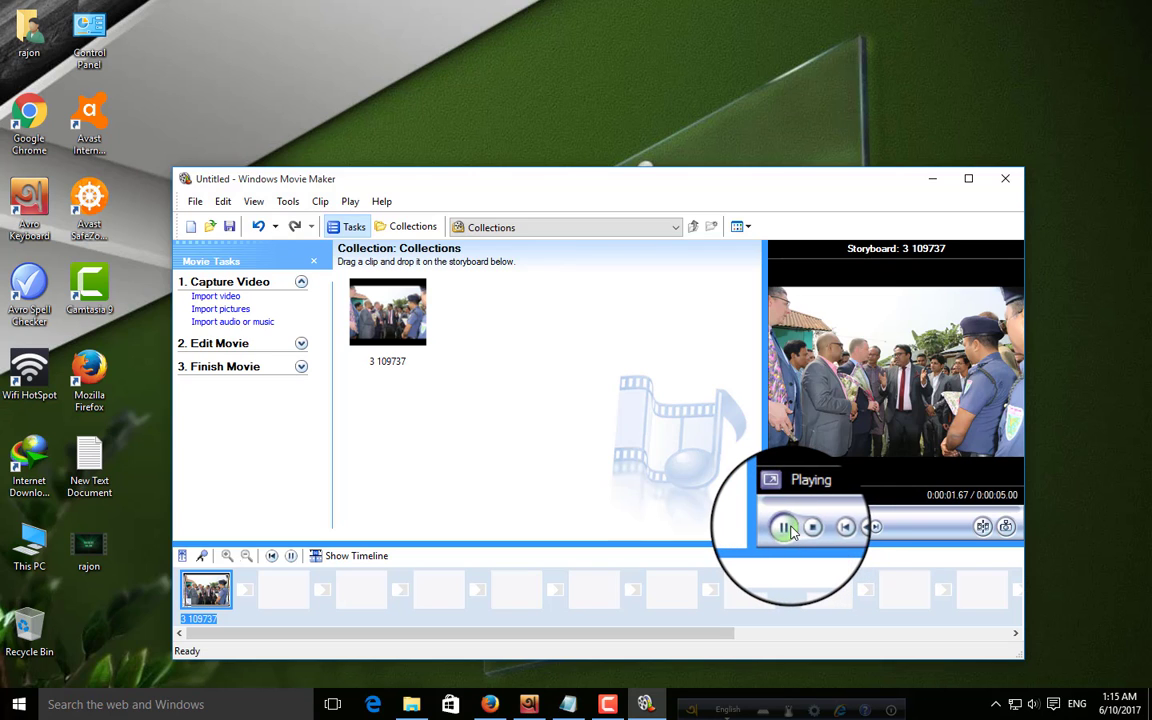
pyautogui.click(548, 440)
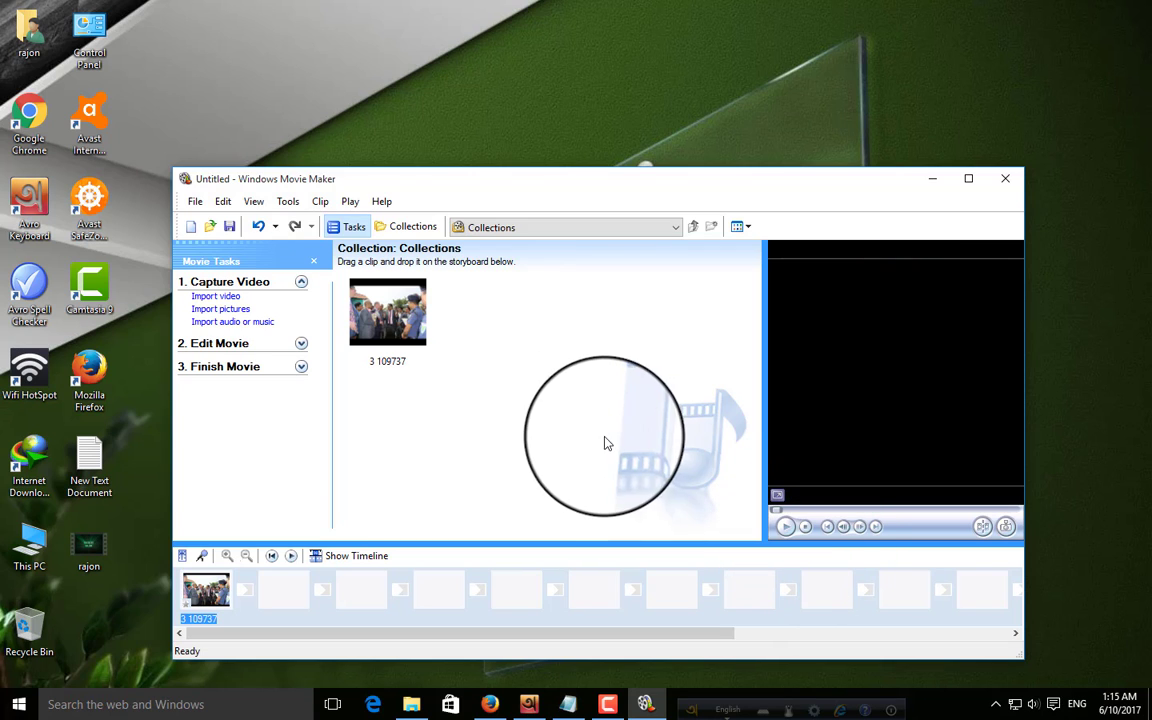
# Import the picture 3 109737 from the my Pic folder into the collections a second time.
pyautogui.click(230, 310)
pyautogui.click(586, 509)
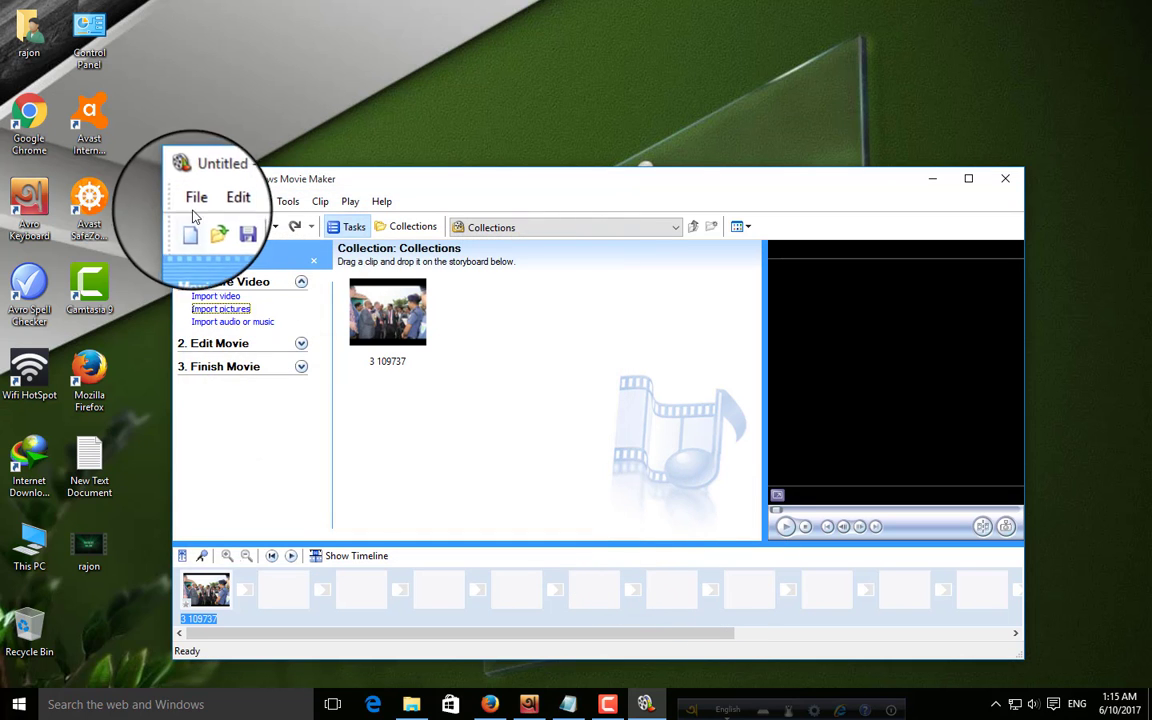
pyautogui.click(195, 203)
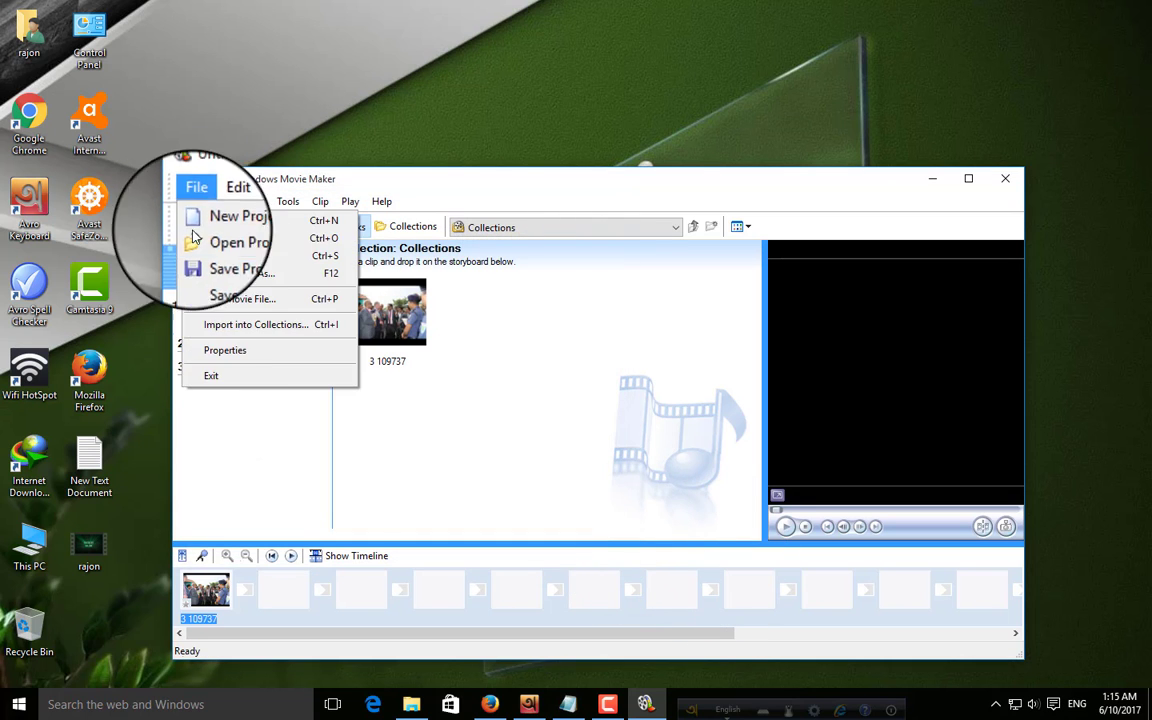
pyautogui.click(262, 330)
pyautogui.click(554, 410)
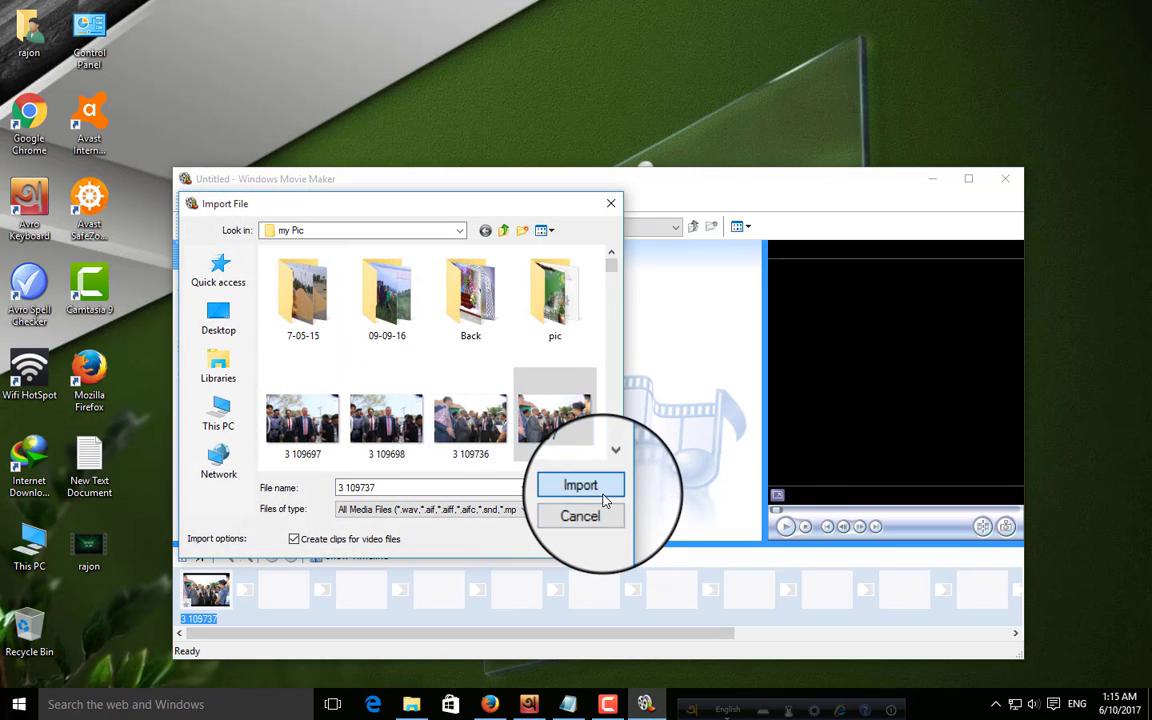
pyautogui.click(604, 497)
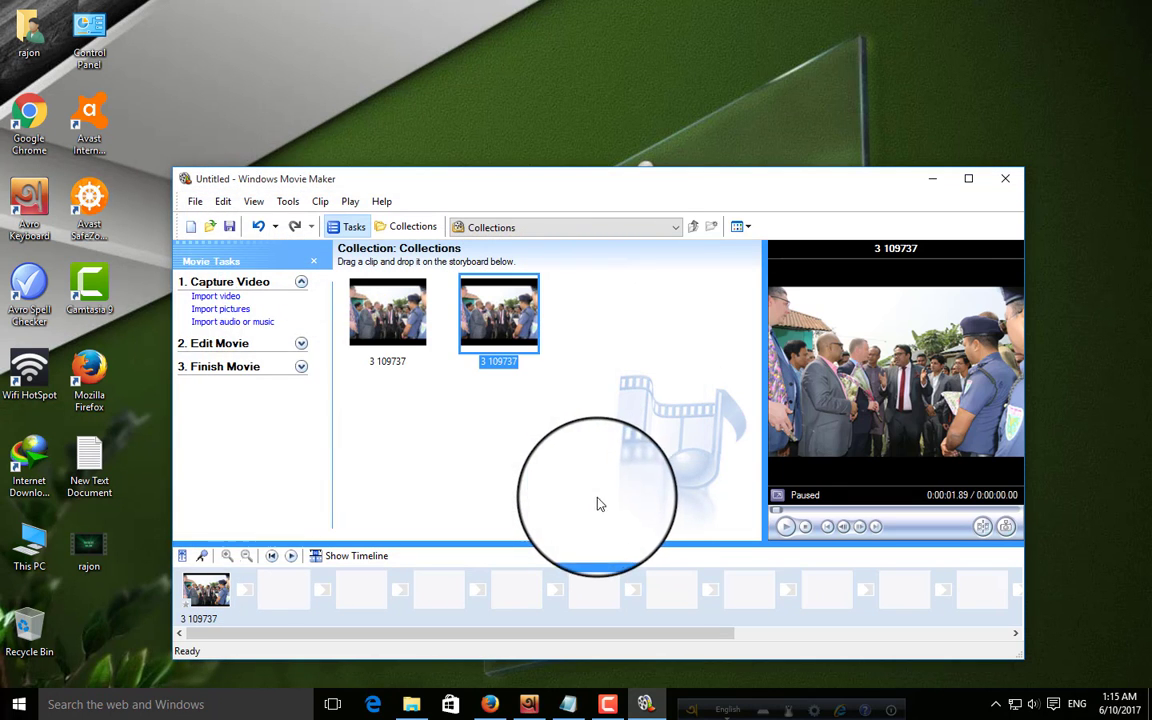
# Import the pictures 3 109882, 3 109883, 3 109897 and 3 109989 from the my Pic folder together into the collections.
pyautogui.click(197, 211)
pyautogui.click(240, 321)
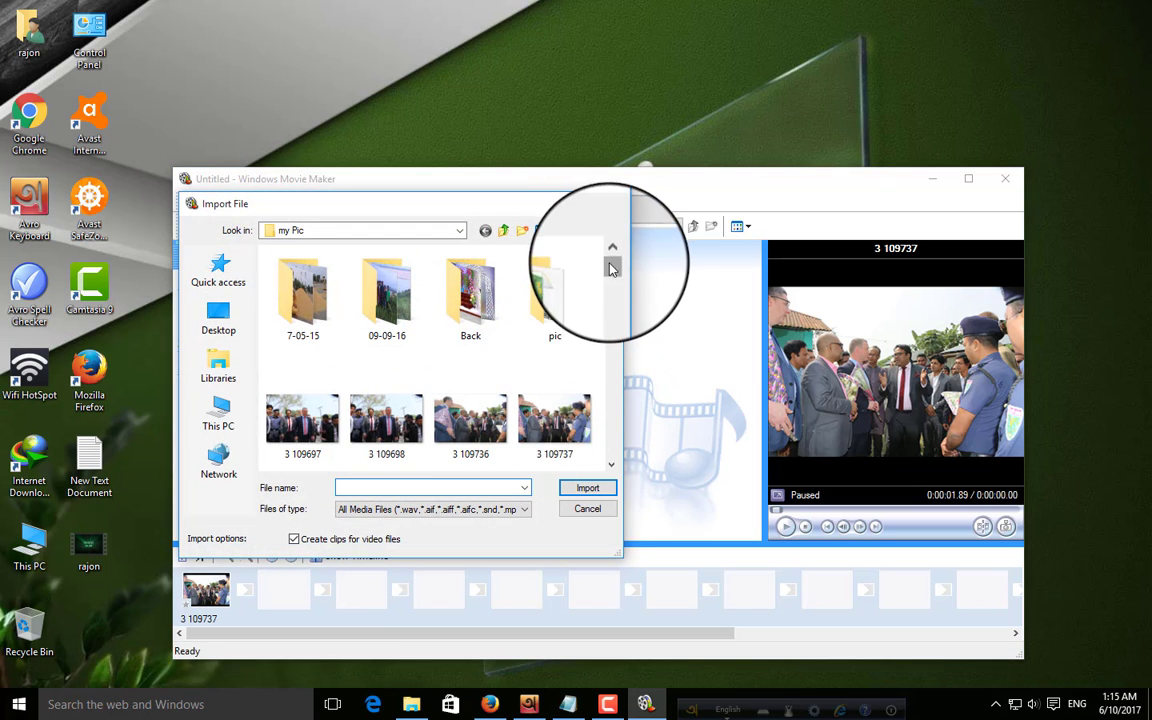
pyautogui.moveTo(612, 268); pyautogui.dragTo(612, 287)
pyautogui.moveTo(268, 343); pyautogui.dragTo(591, 462)
pyautogui.click(588, 488)
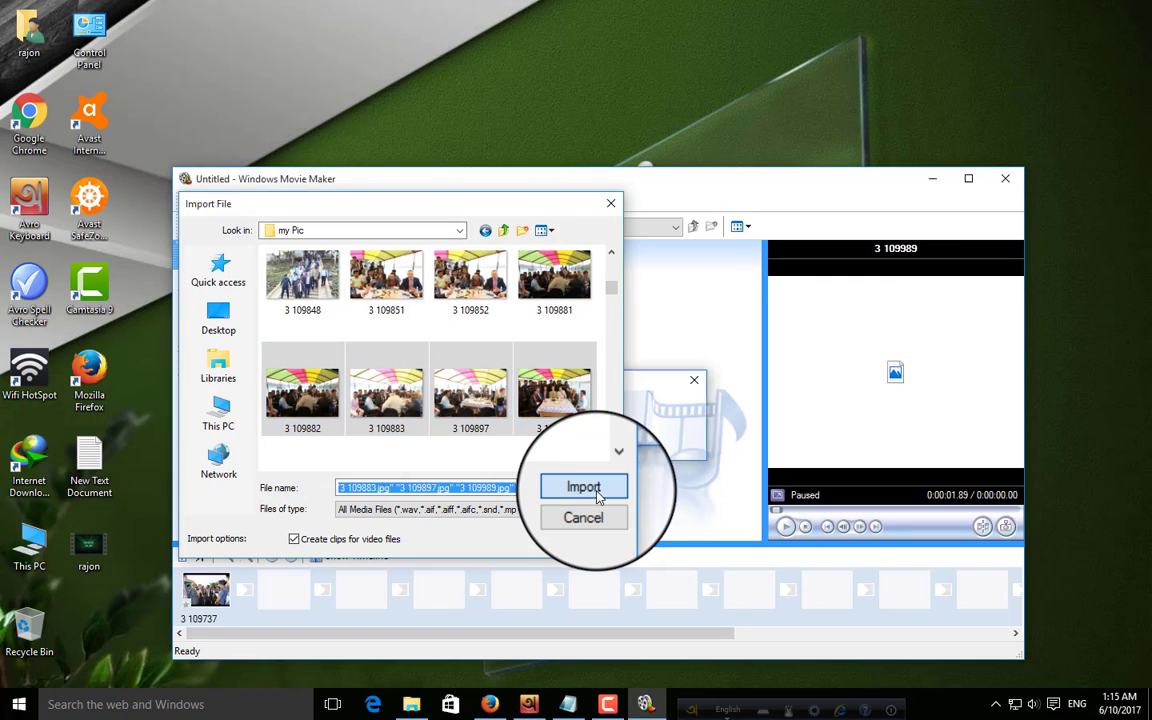
pyautogui.moveTo(682, 275); pyautogui.dragTo(362, 477)
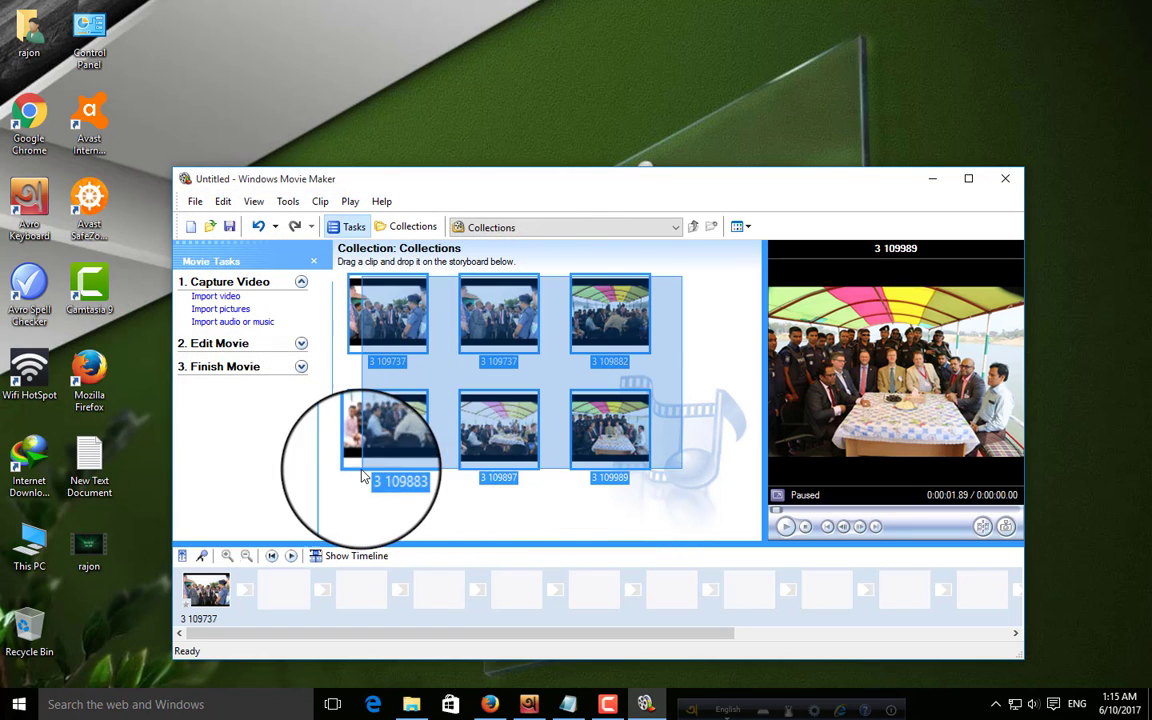
pyautogui.rightClick(378, 302)
pyautogui.click(690, 327)
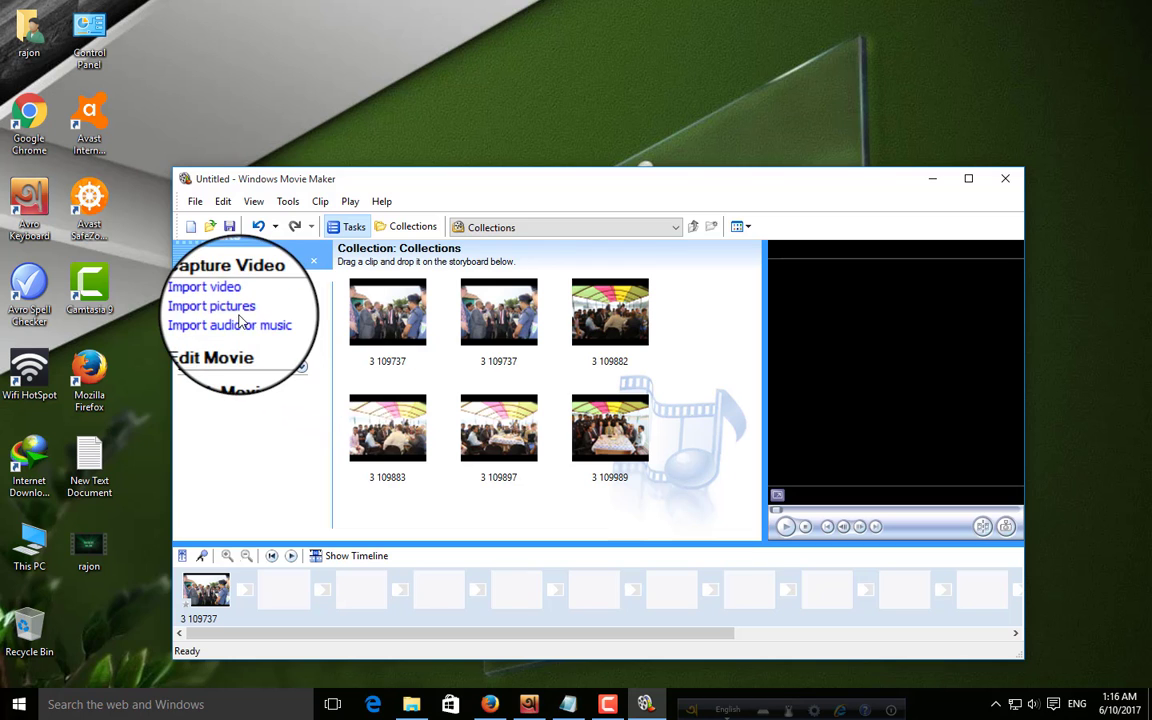
pyautogui.click(238, 314)
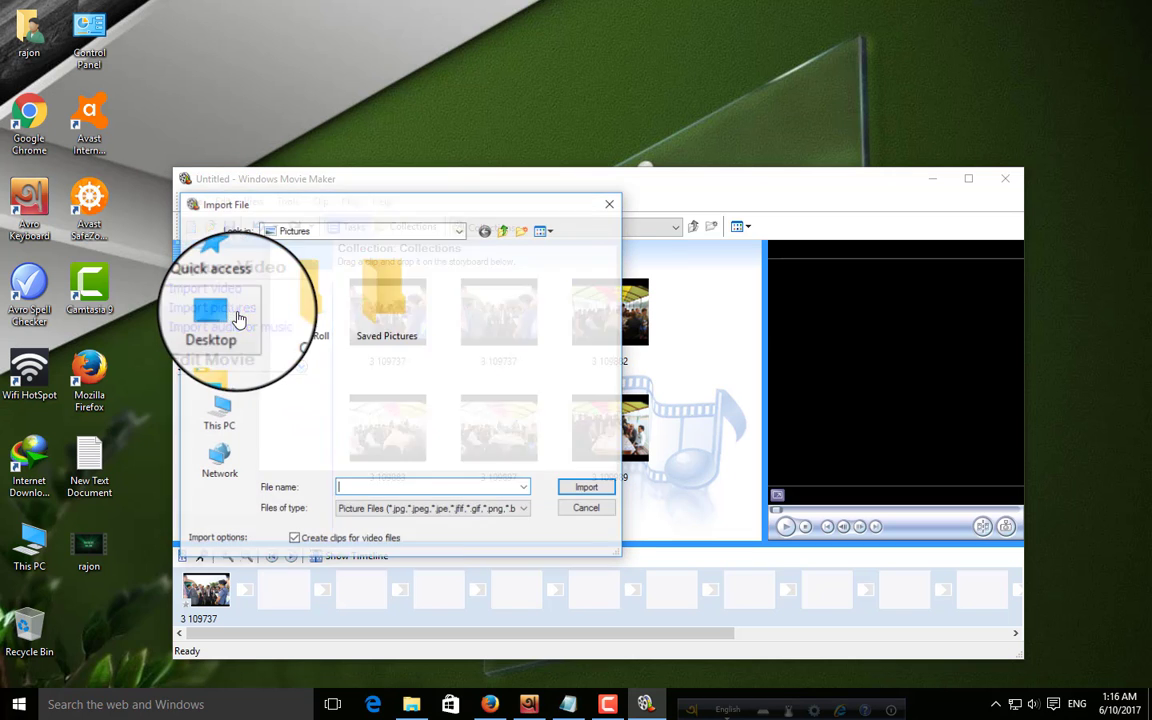
pyautogui.click(587, 507)
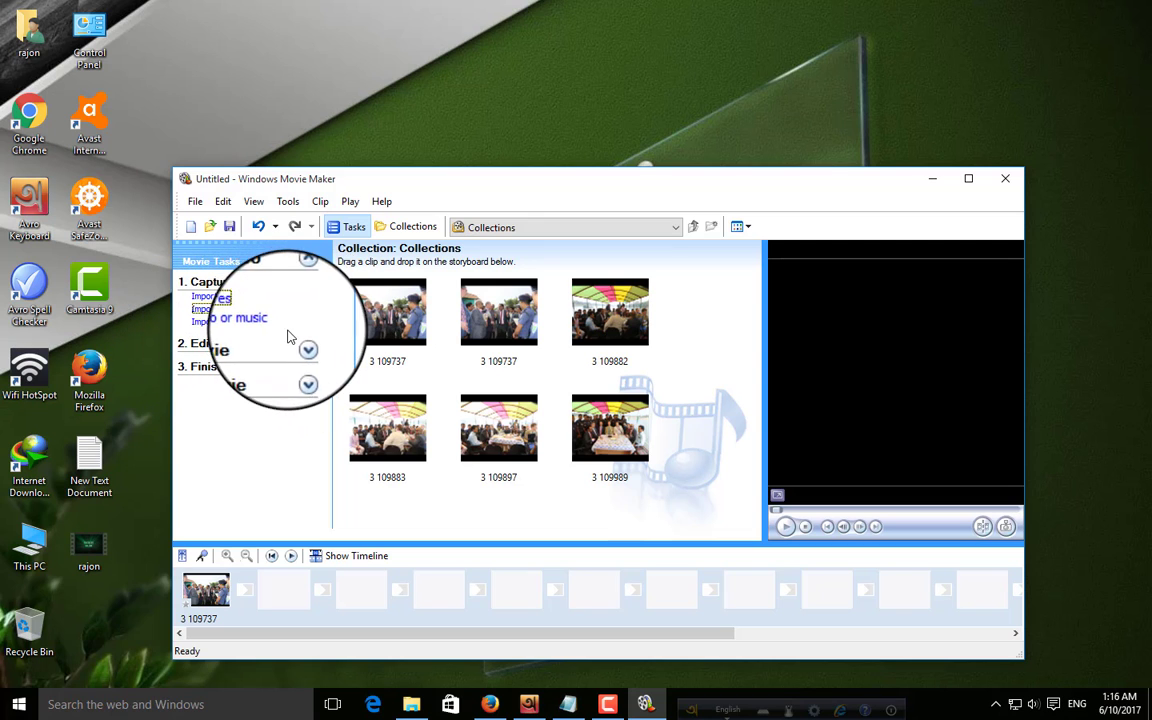
pyautogui.click(195, 201)
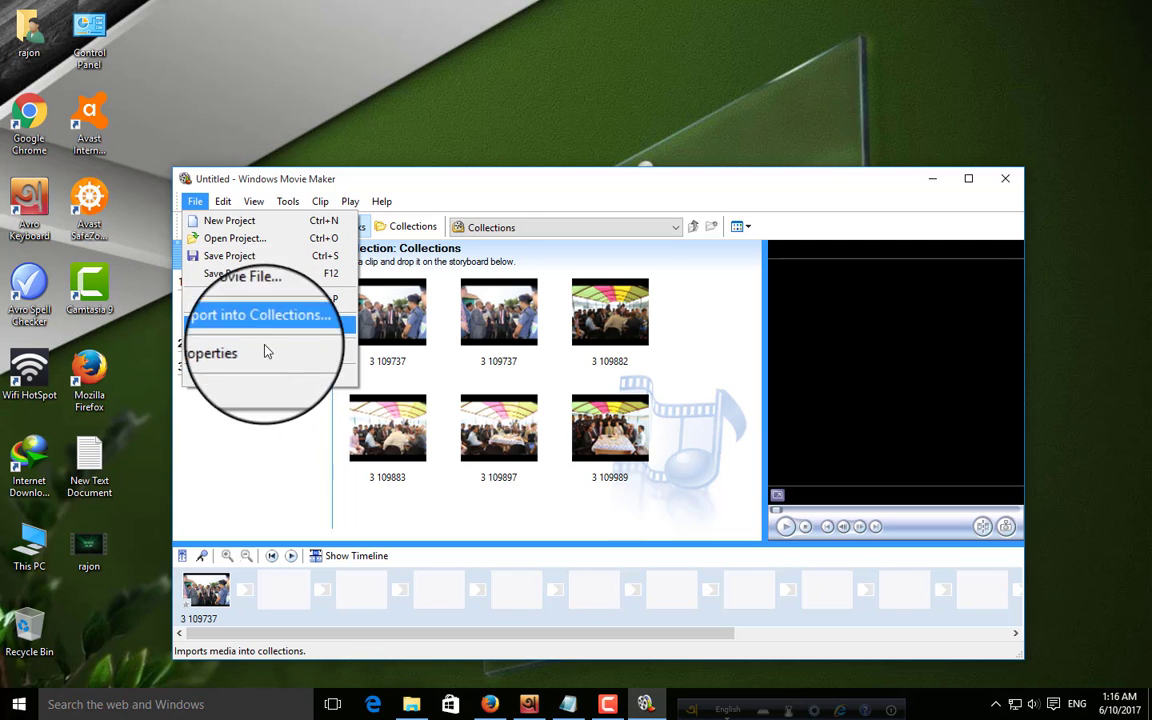
pyautogui.click(270, 445)
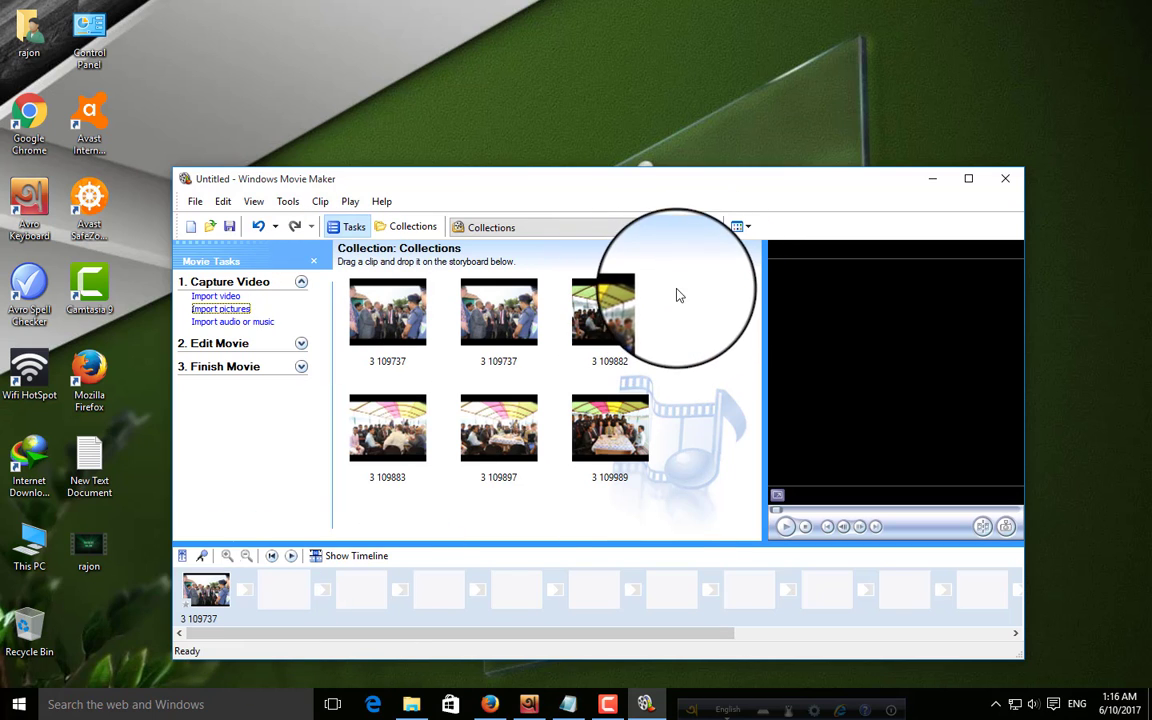
# Select all six pictures in the collections and add them together to the storyboard.
pyautogui.moveTo(679, 295); pyautogui.dragTo(327, 517)
pyautogui.moveTo(605, 470); pyautogui.dragTo(591, 424)
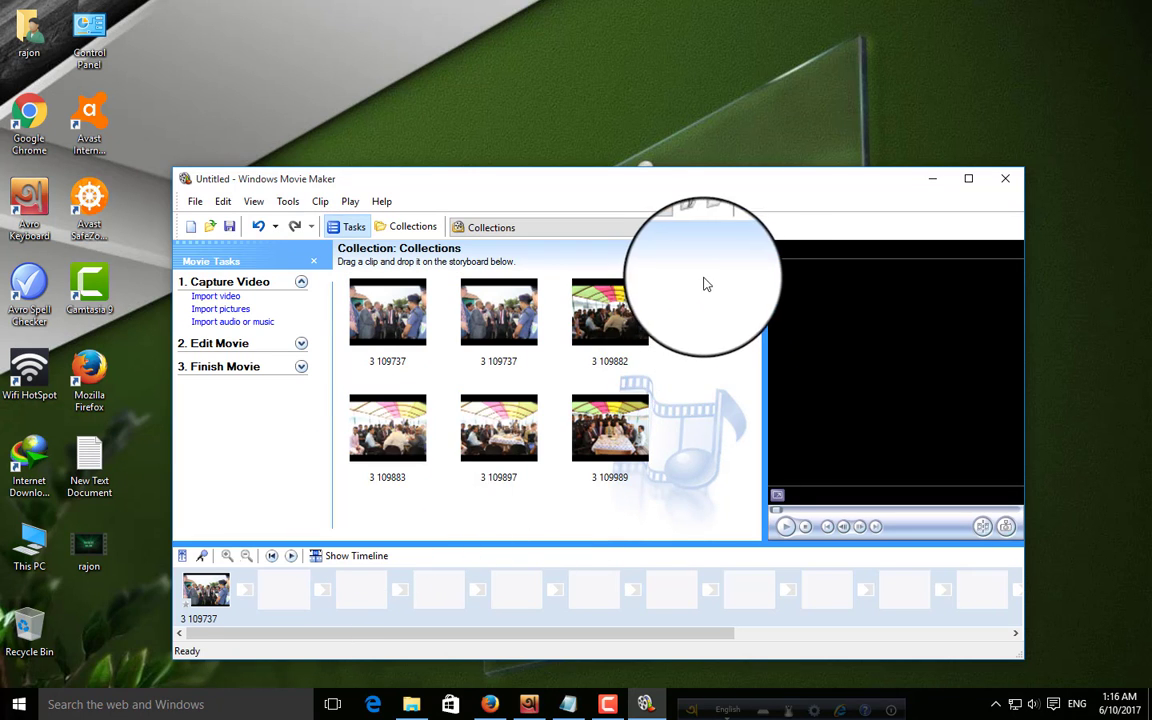
pyautogui.moveTo(705, 285); pyautogui.dragTo(391, 489)
pyautogui.rightClick(405, 325)
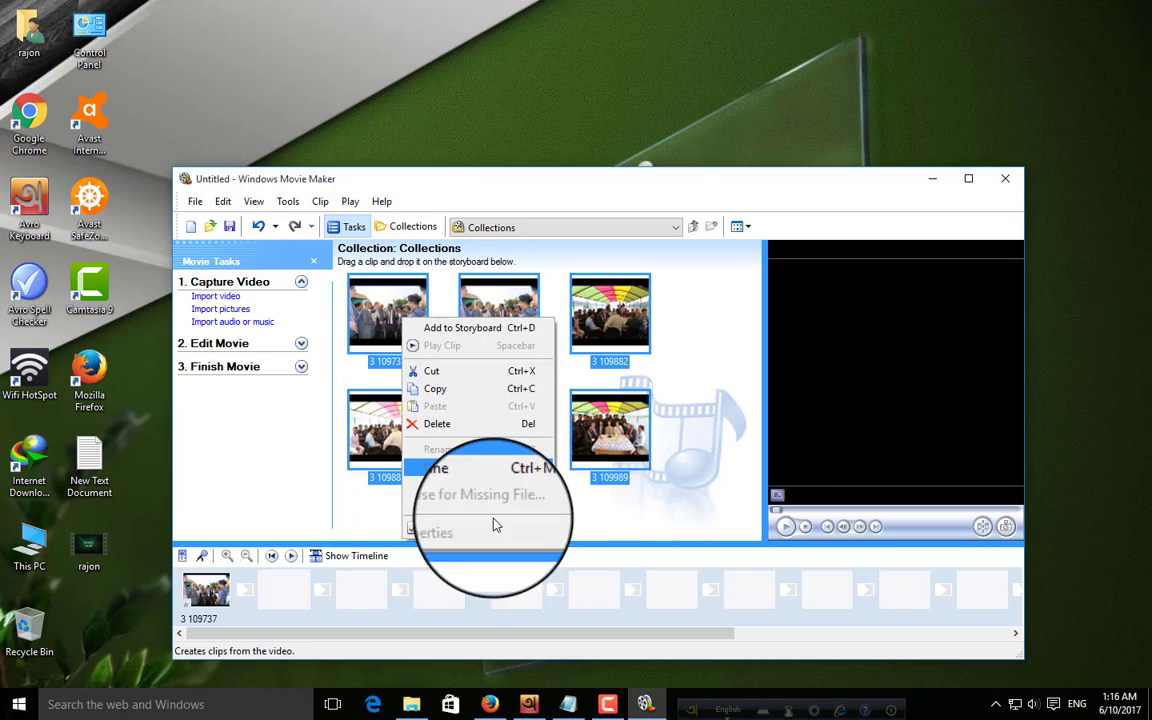
pyautogui.click(490, 336)
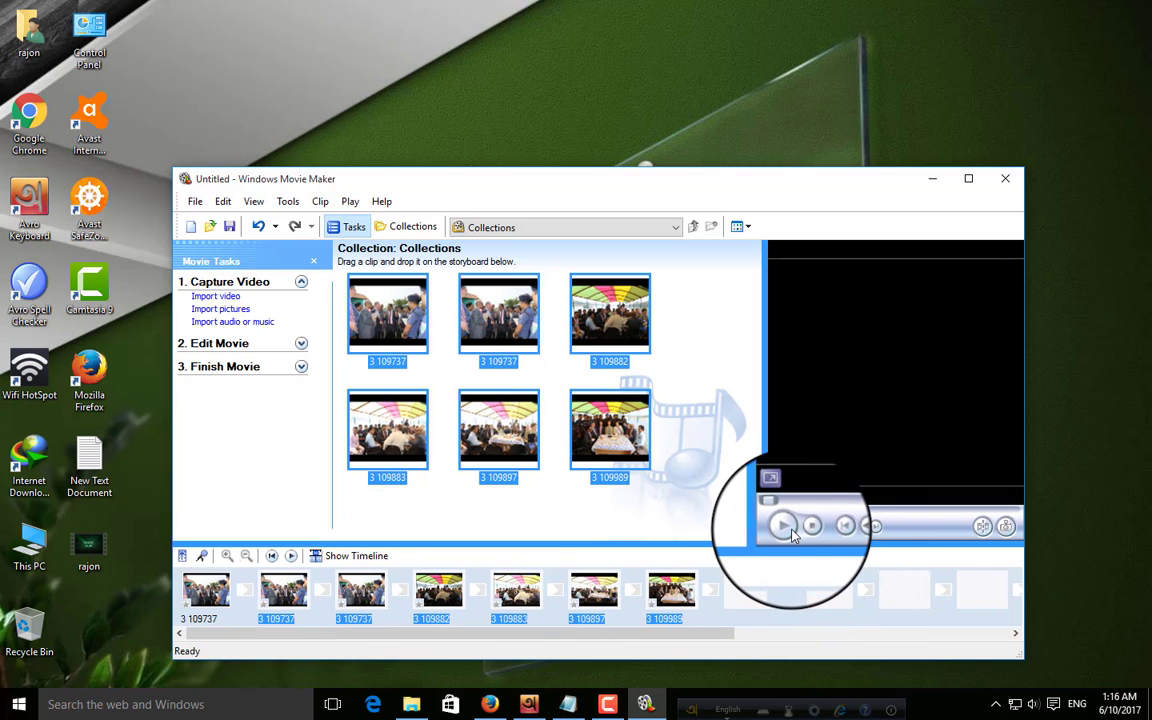
# Maximize the window, widen the preview pane, and play the storyboard from its first picture.
pyautogui.click(668, 508)
pyautogui.click(206, 592)
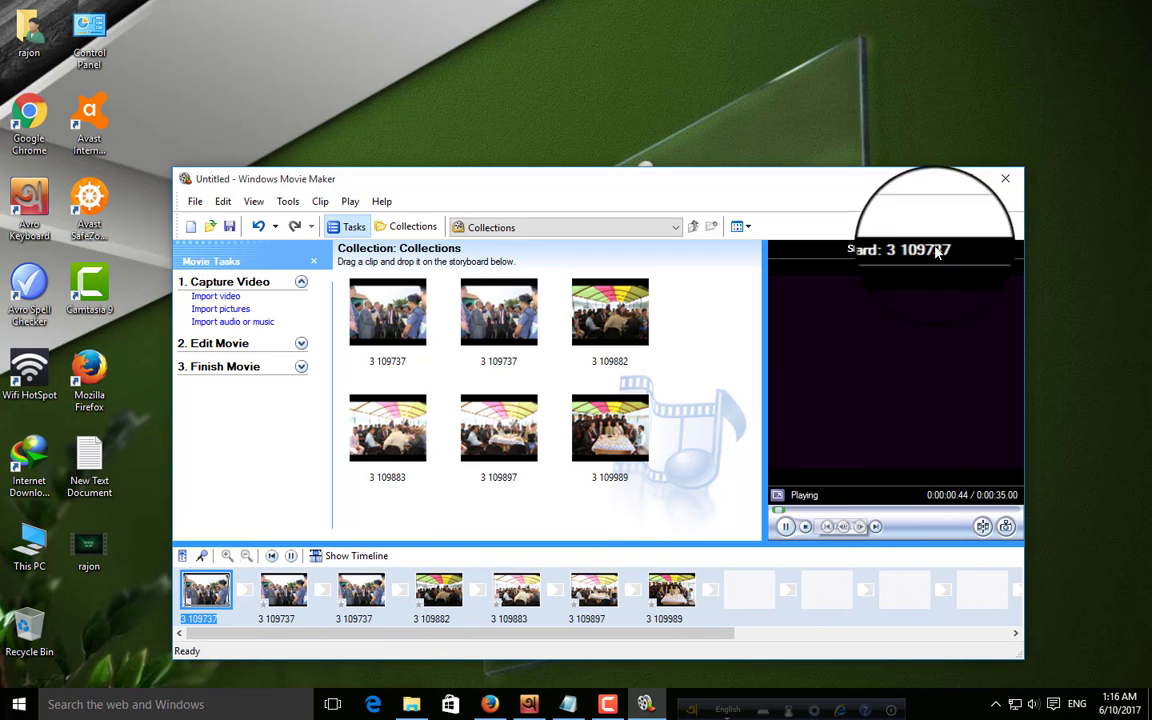
pyautogui.click(968, 178)
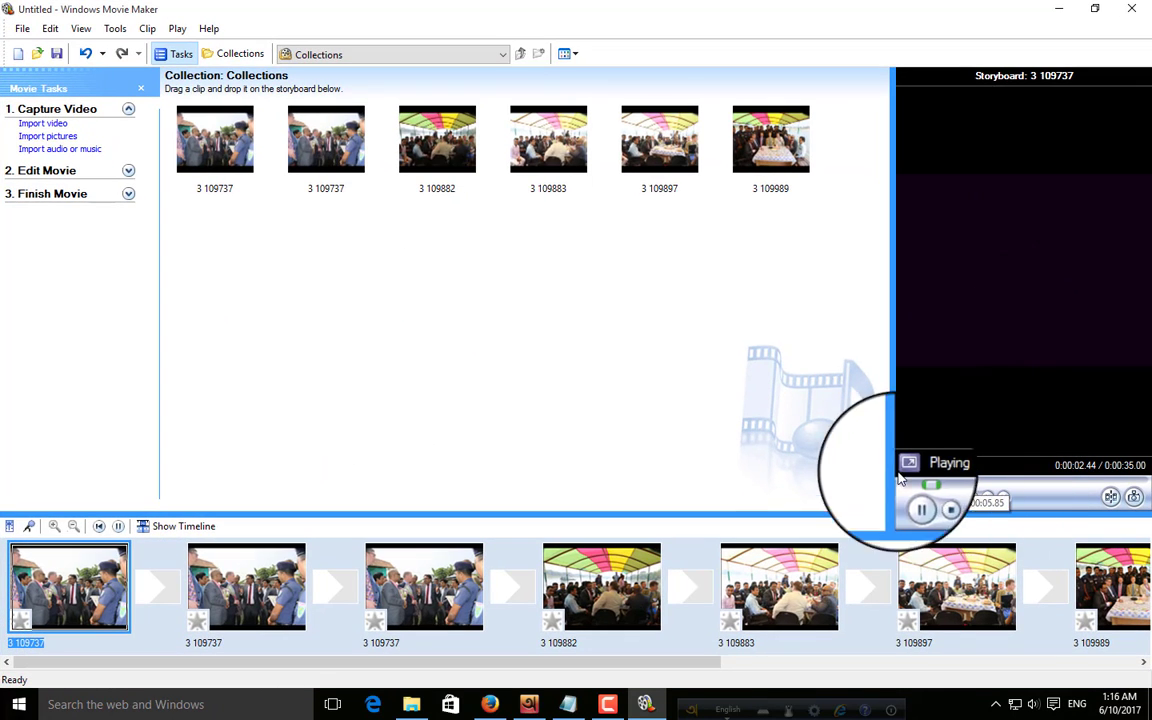
pyautogui.moveTo(892, 438); pyautogui.dragTo(396, 443)
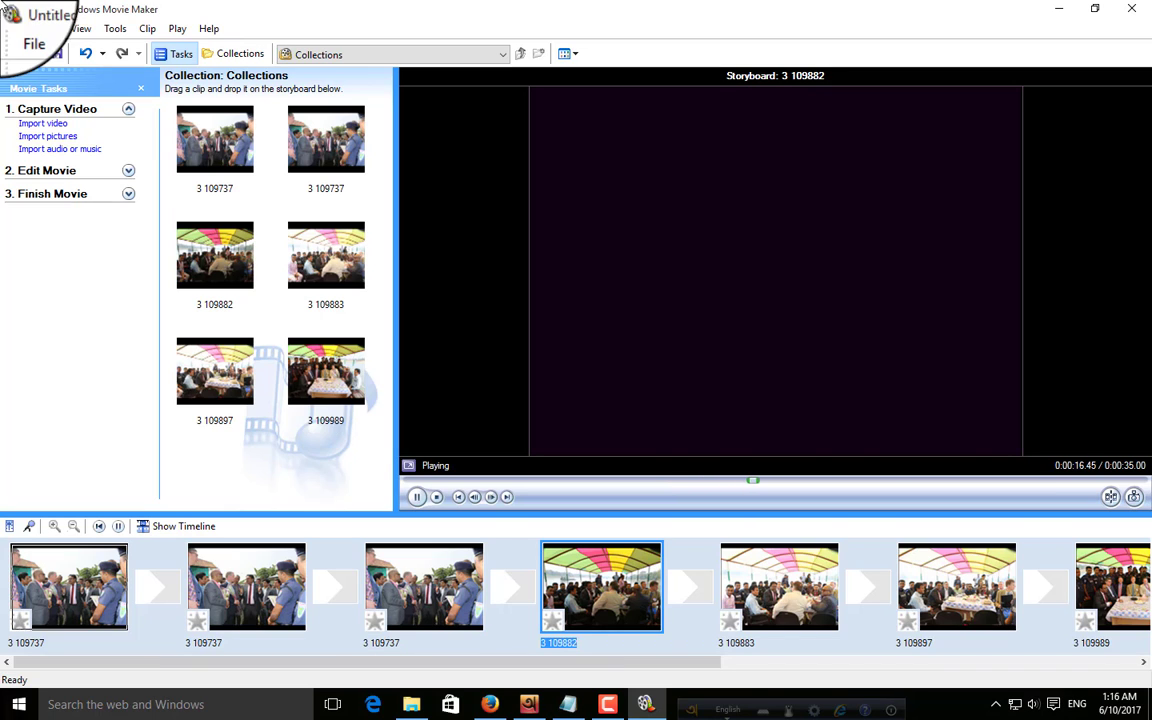
pyautogui.click(417, 497)
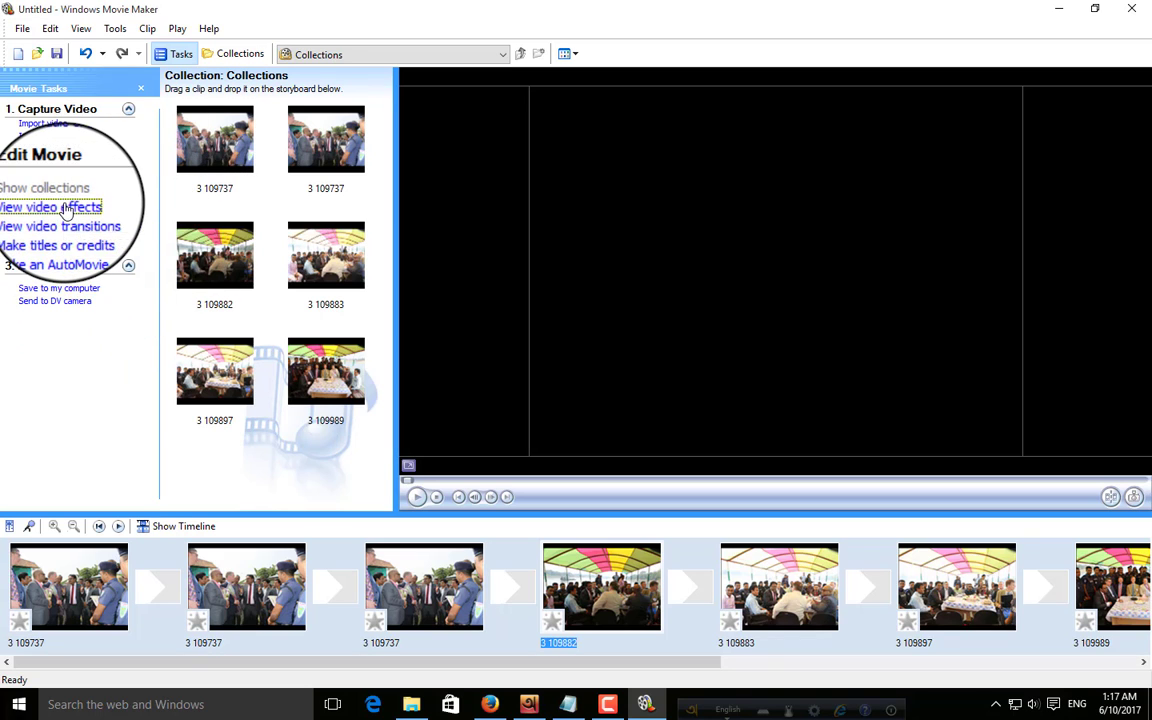
# Browse the video effects from Blur to Watercolor, previewing several, including Brightness, Fade Out, To White and Mirror, Horizontal.
pyautogui.click(60, 213)
pyautogui.moveTo(387, 150)
pyautogui.mouseDown()
pyautogui.moveTo(380, 237)
pyautogui.moveTo(373, 147)
pyautogui.mouseUp()
pyautogui.click(220, 150)
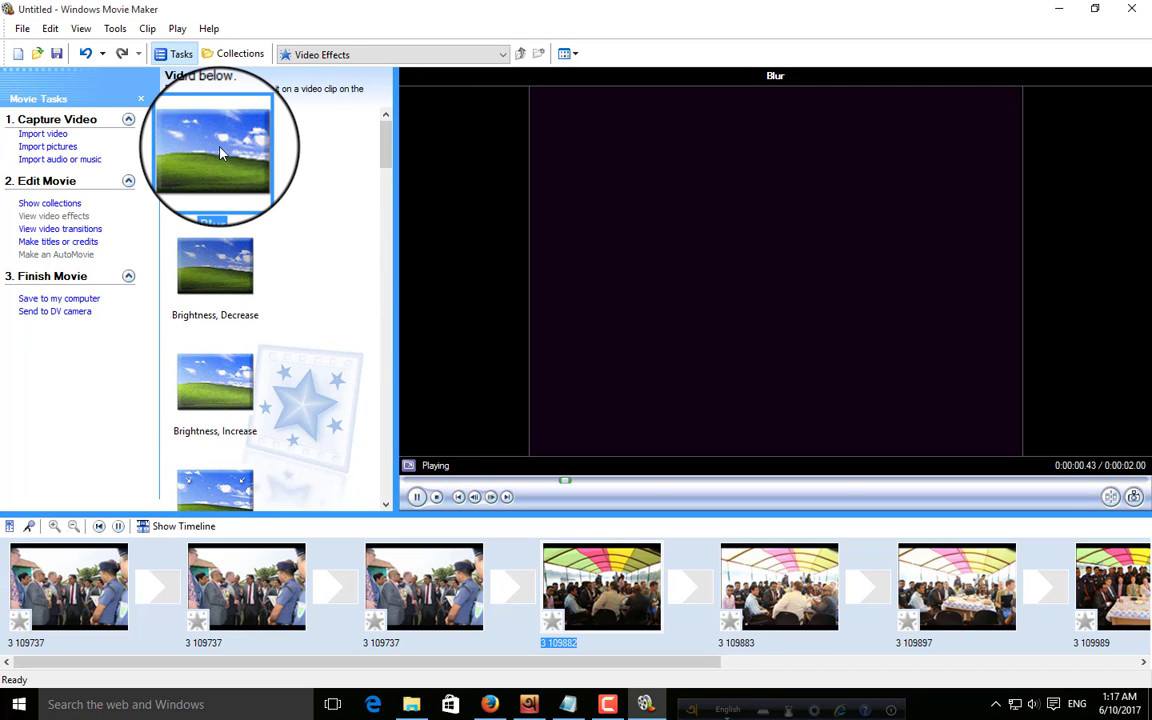
pyautogui.click(228, 262)
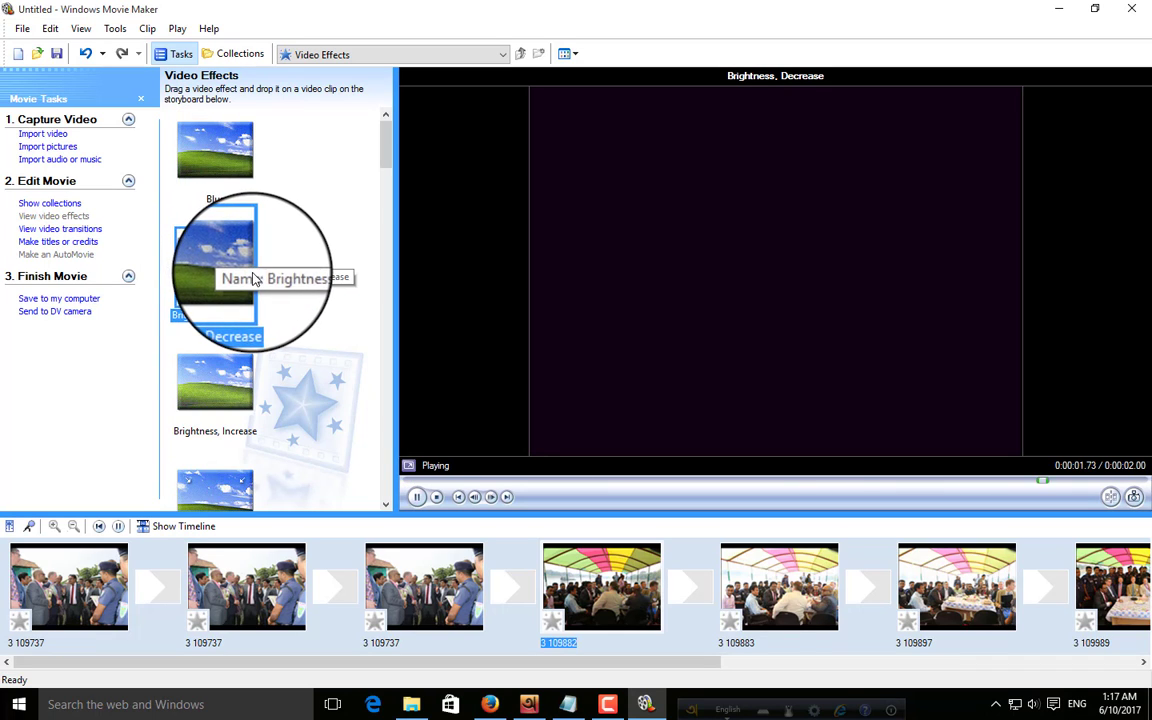
pyautogui.click(238, 355)
pyautogui.scroll(-5, 238, 355)
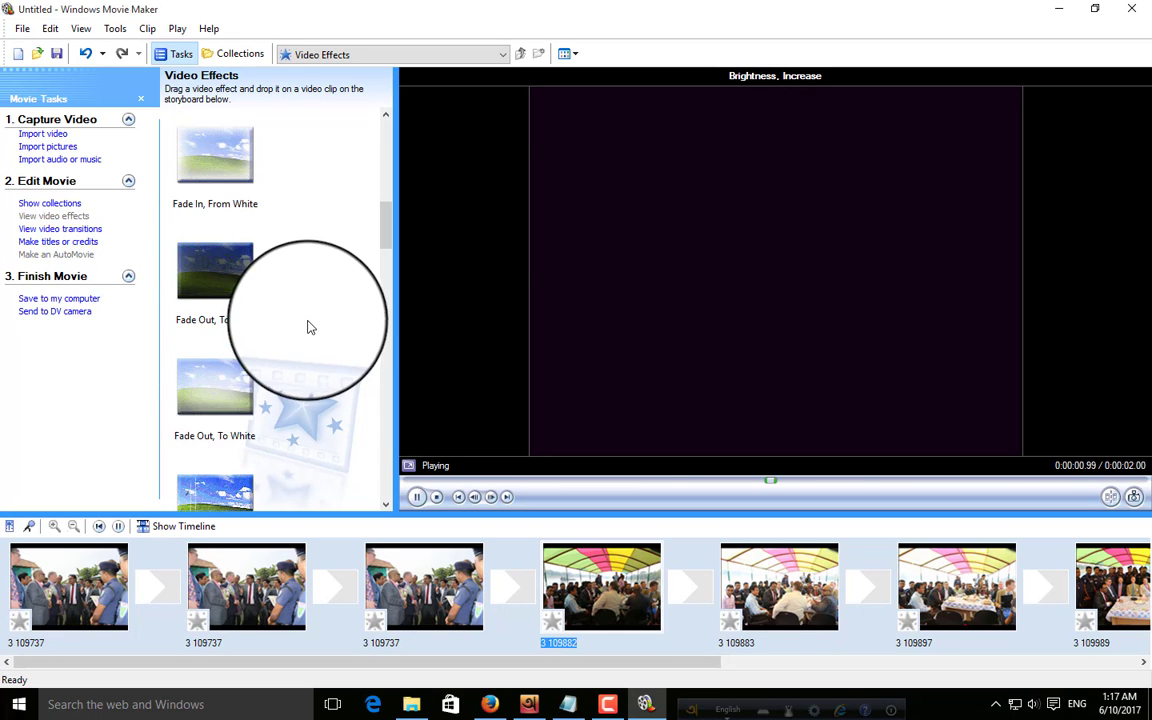
pyautogui.click(239, 396)
pyautogui.scroll(-3, 306, 372)
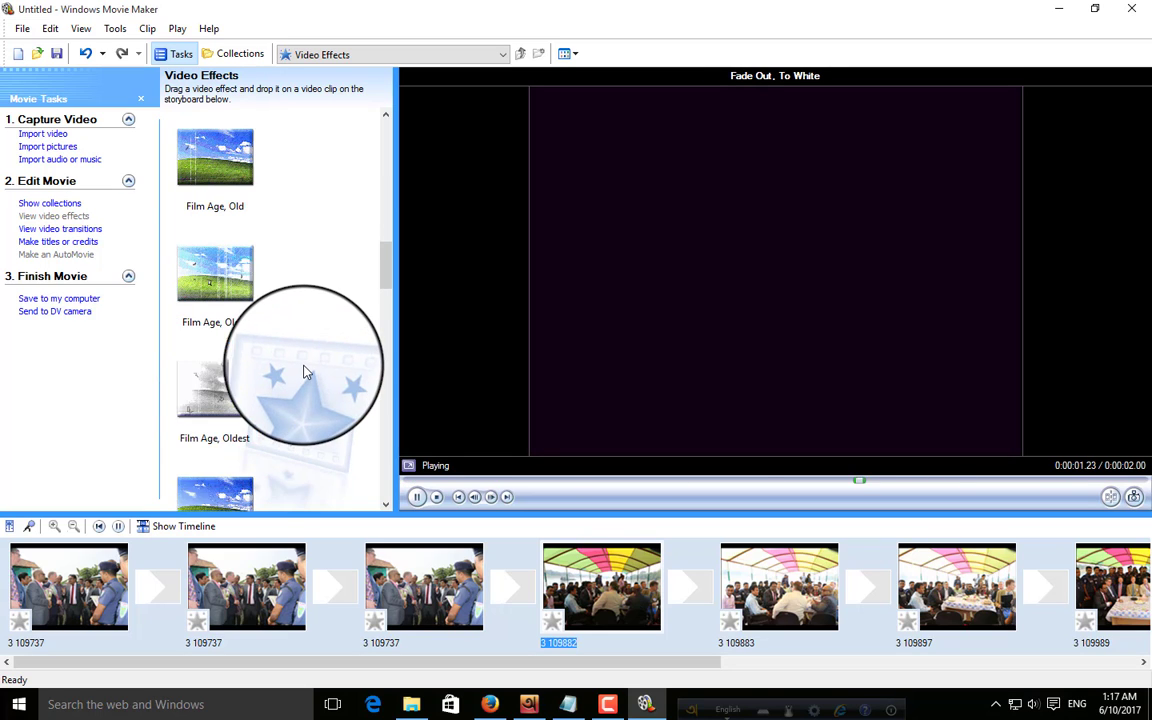
pyautogui.scroll(-3, 303, 379)
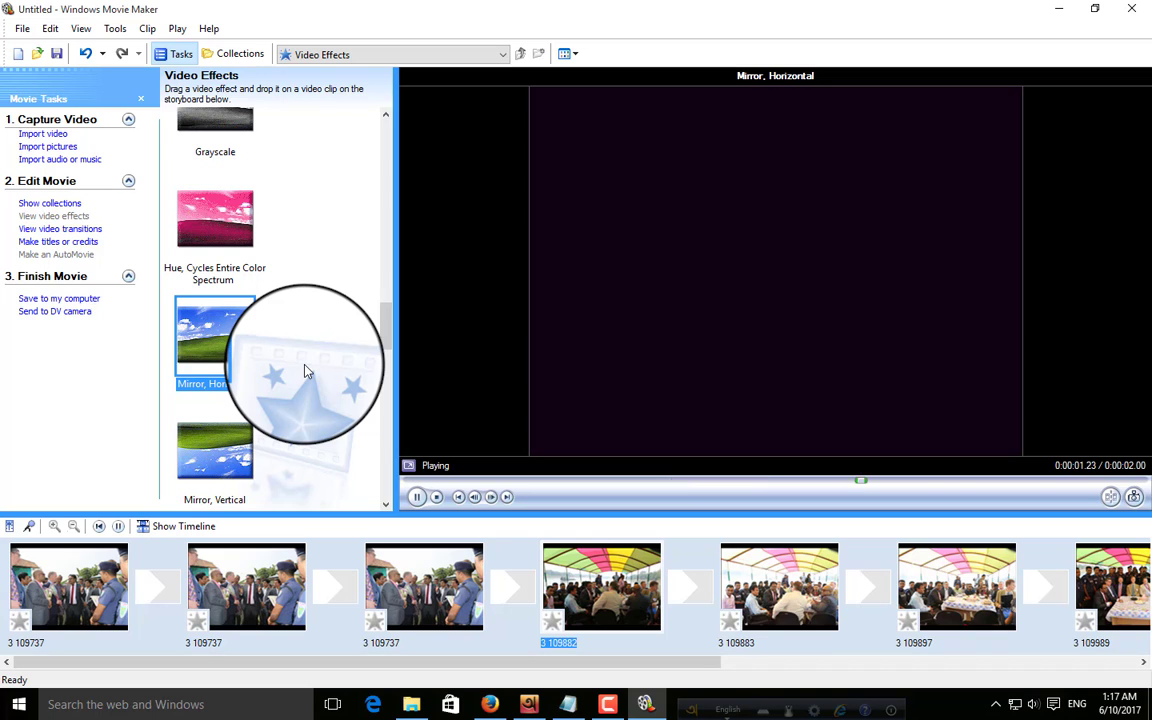
pyautogui.scroll(-10, 305, 372)
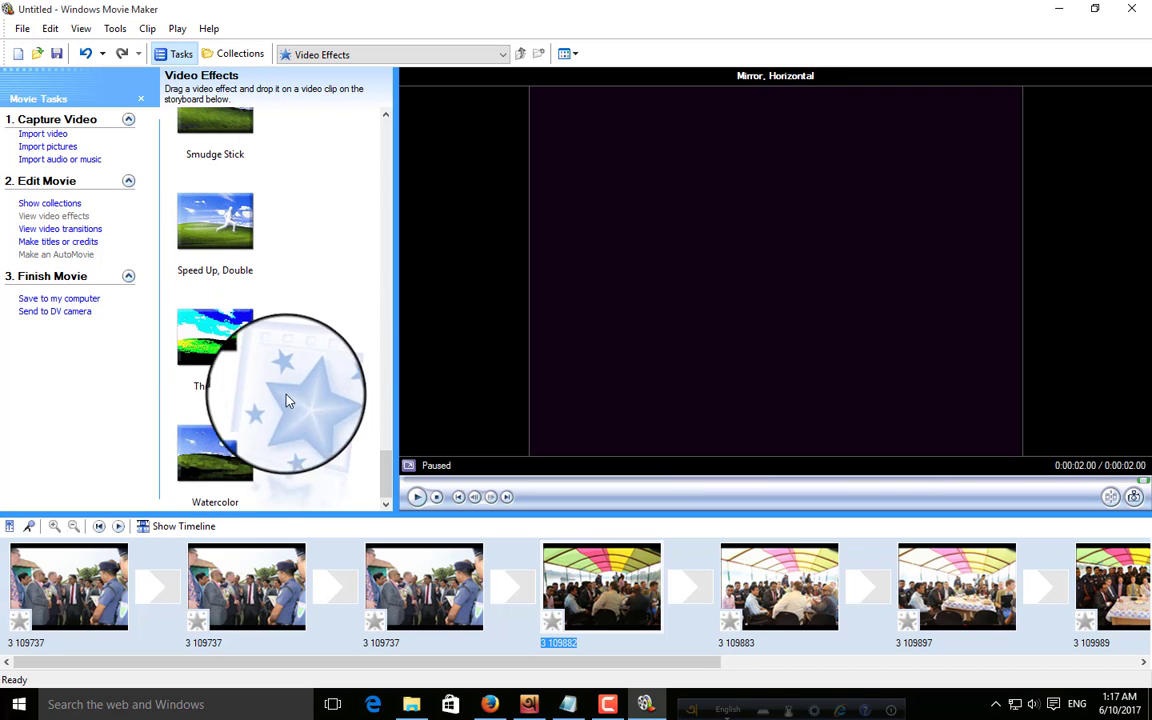
pyautogui.click(224, 470)
pyautogui.doubleClick(224, 470)
# Preview the Blur effect, and apply the Brightness, Decrease effect to the first picture on the storyboard.
pyautogui.scroll(12, 300, 330)
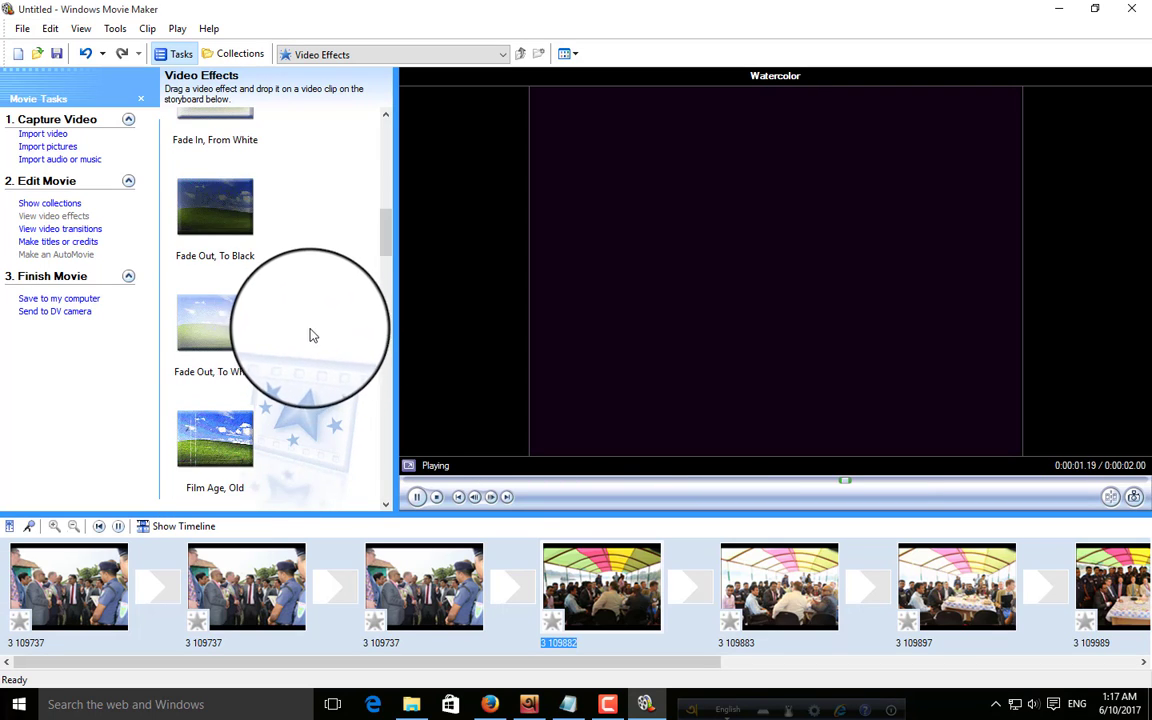
pyautogui.scroll(3, 250, 250)
pyautogui.click(205, 175)
pyautogui.doubleClick(187, 142)
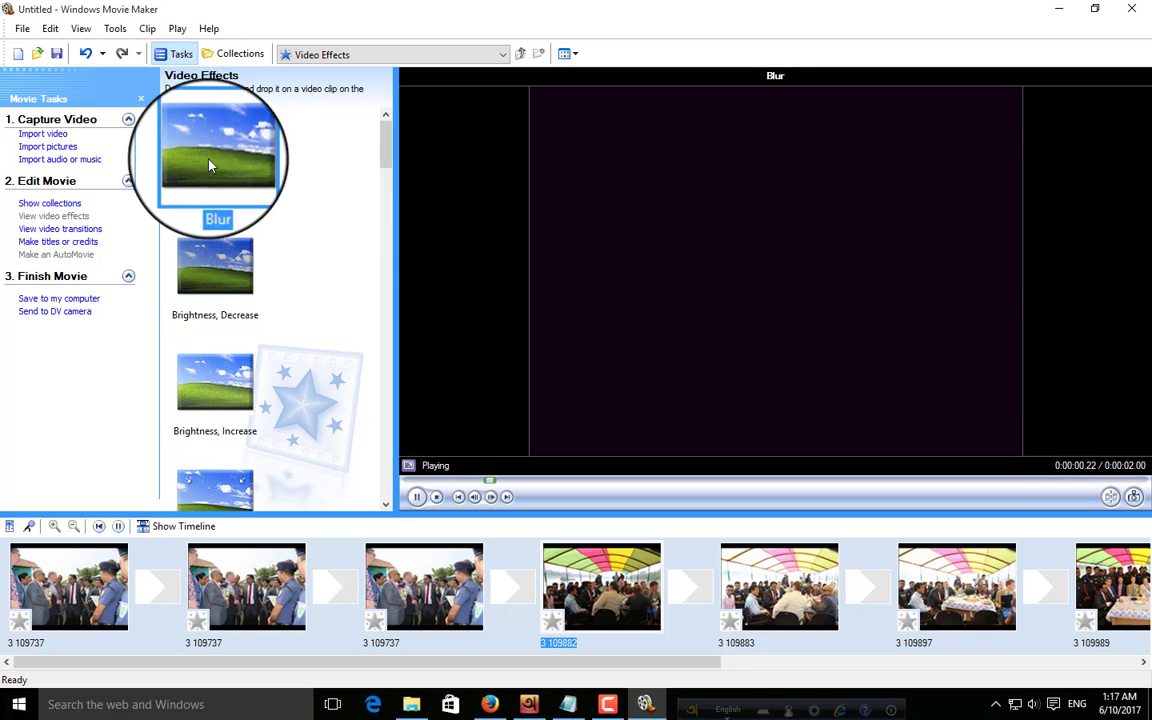
pyautogui.moveTo(187, 142); pyautogui.dragTo(24, 618)
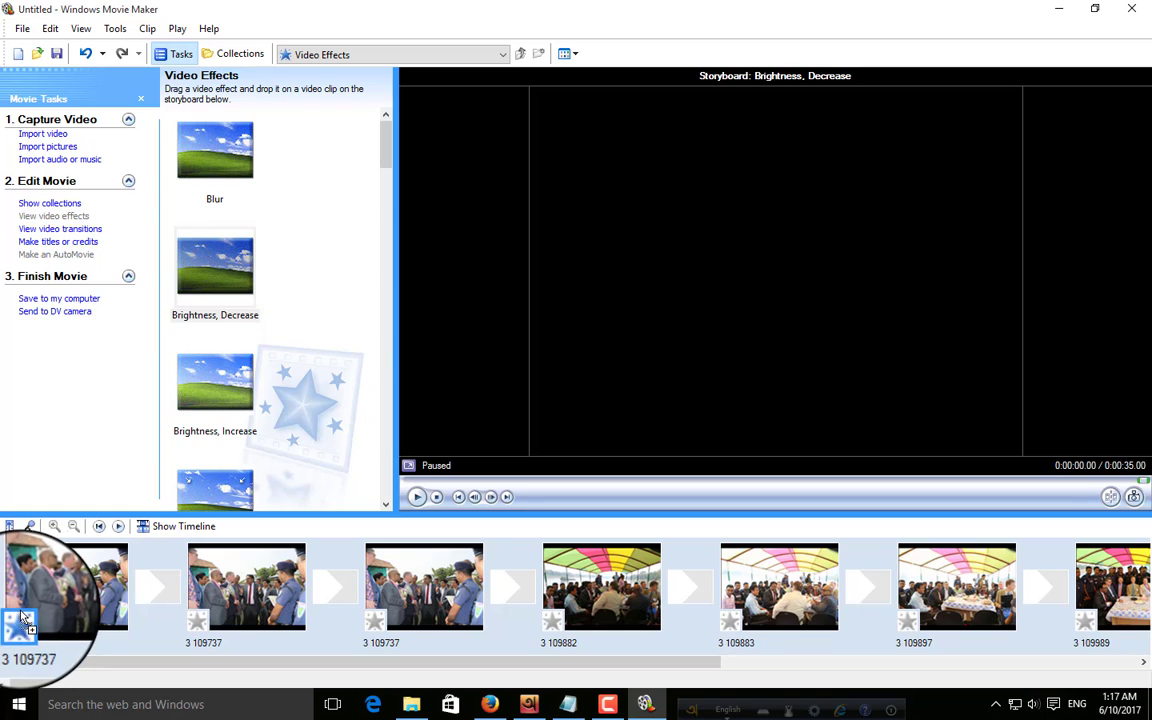
# Apply the Ease In effect to the second storyboard picture, and play the result in the preview.
pyautogui.doubleClick(230, 258)
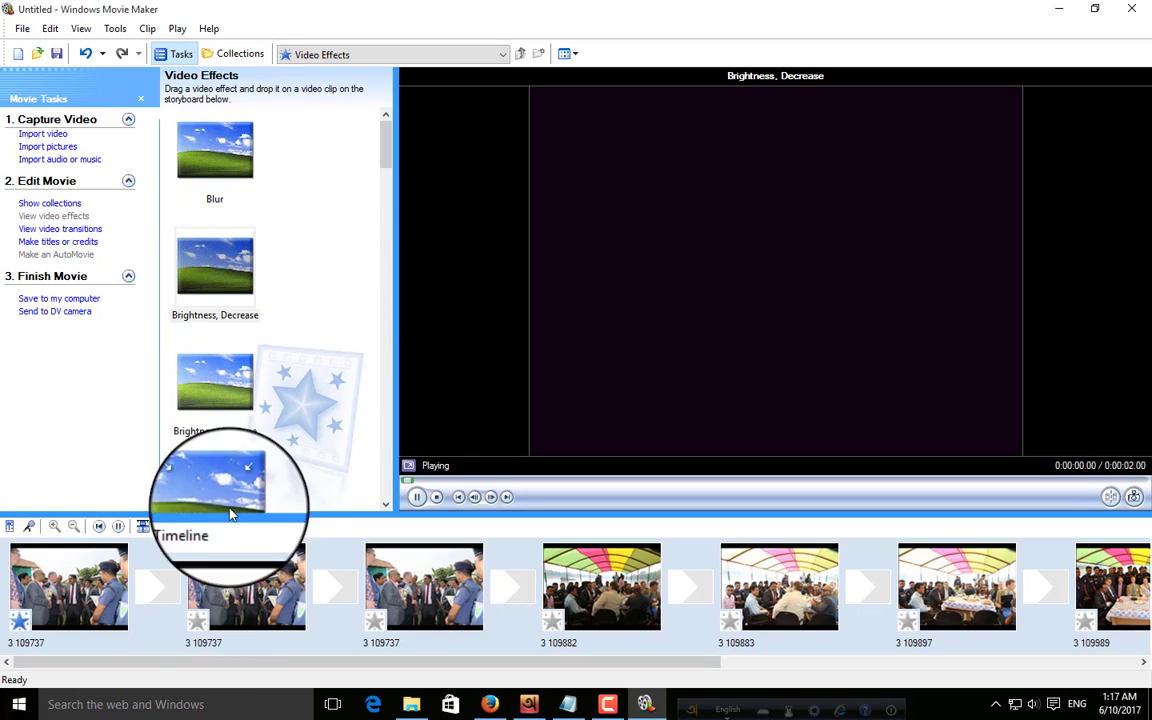
pyautogui.click(218, 396)
pyautogui.moveTo(215, 485); pyautogui.dragTo(193, 617)
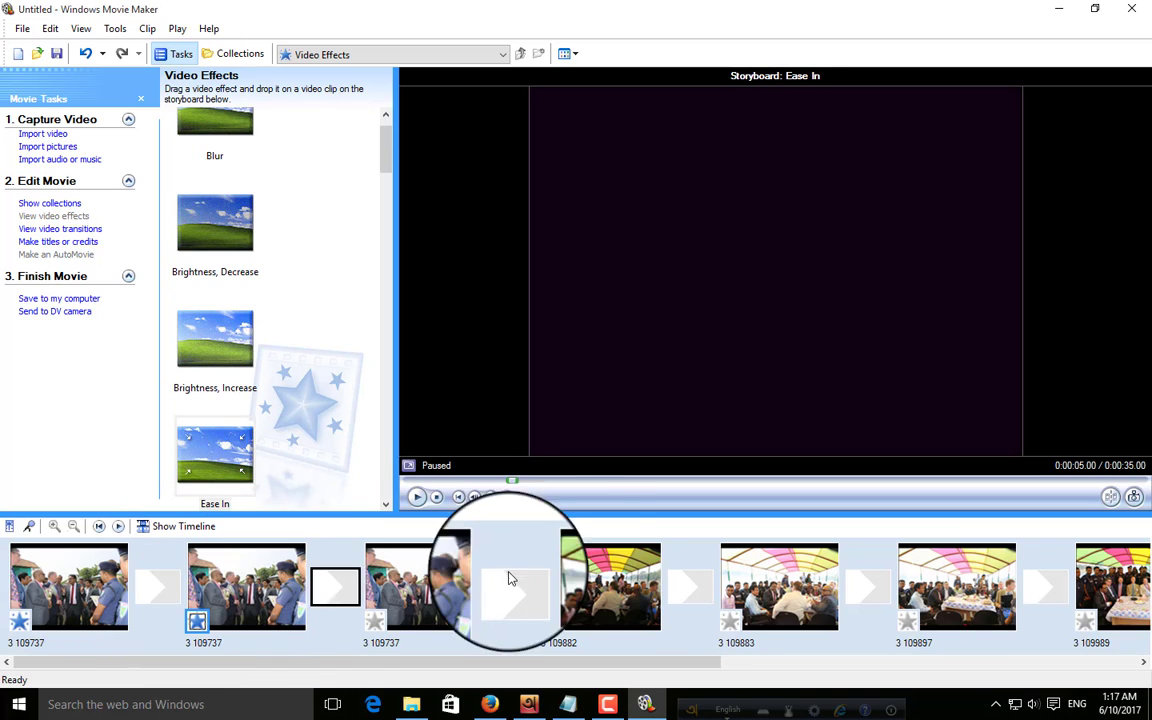
pyautogui.click(416, 497)
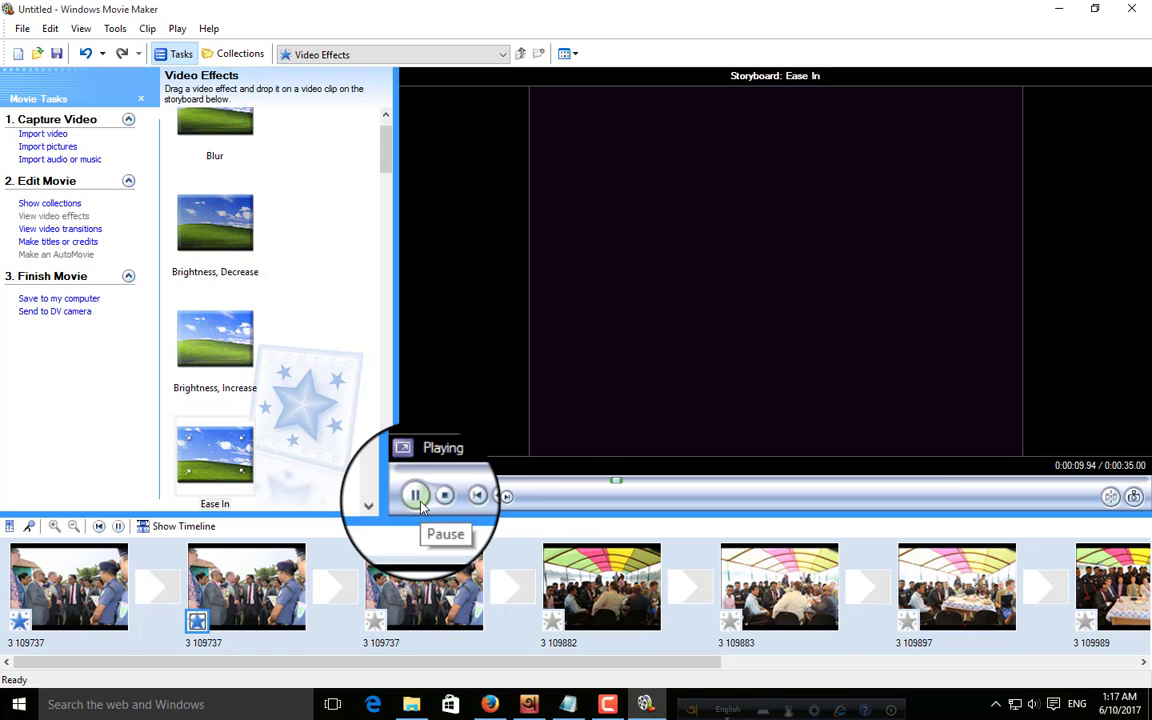
pyautogui.click(416, 497)
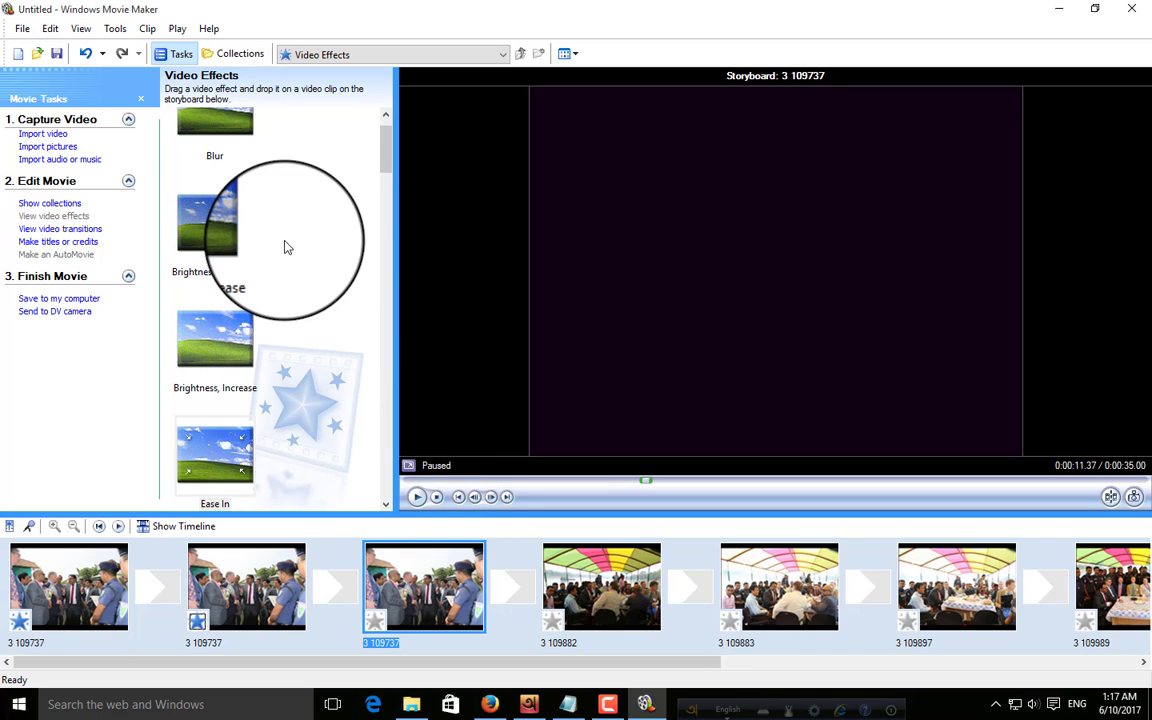
# Apply the Brightness, Decrease effect to the picture 3 109882 on the storyboard, and play the movie.
pyautogui.scroll(1, 285, 247)
pyautogui.moveTo(222, 268); pyautogui.dragTo(556, 622)
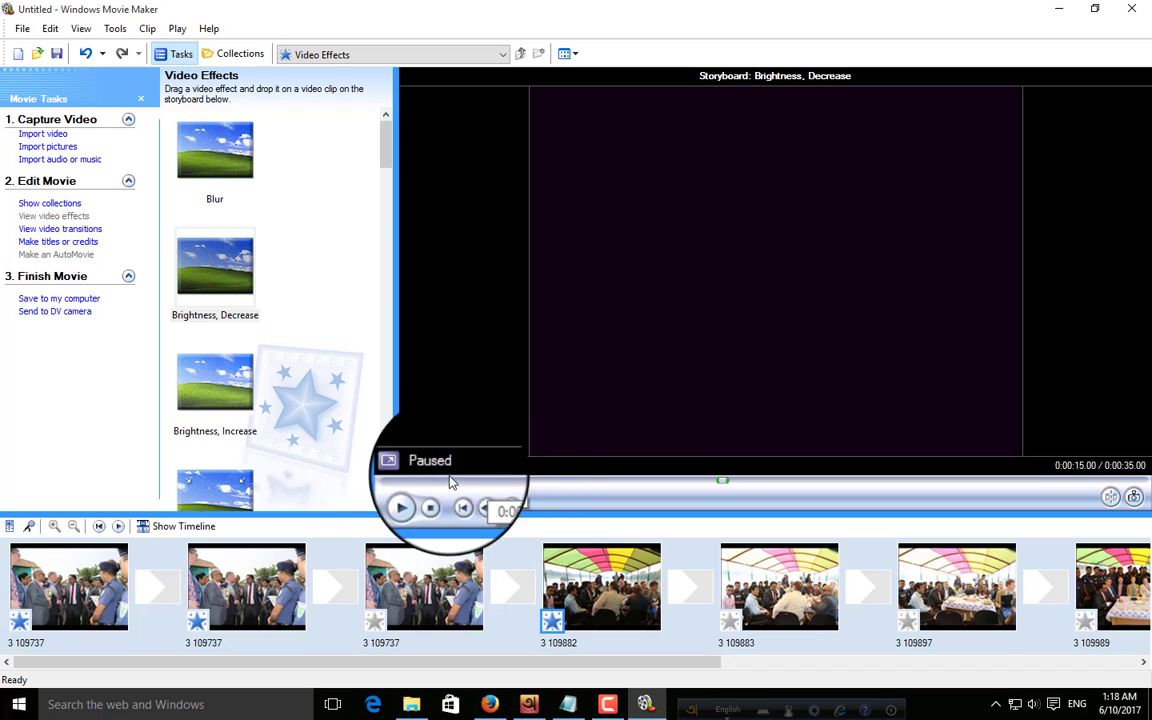
pyautogui.click(416, 499)
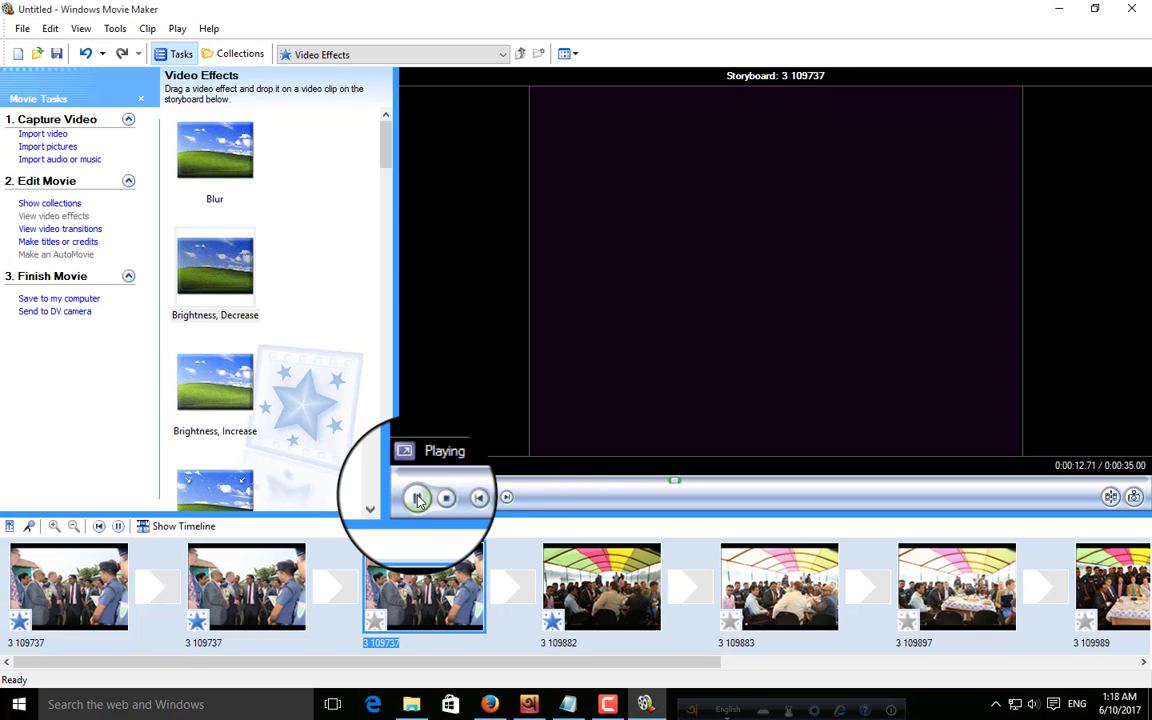
# Place the Checkerboard, Across transition between the first two storyboard pictures and the Circles transition between the third picture and 3 109882.
pyautogui.click(101, 233)
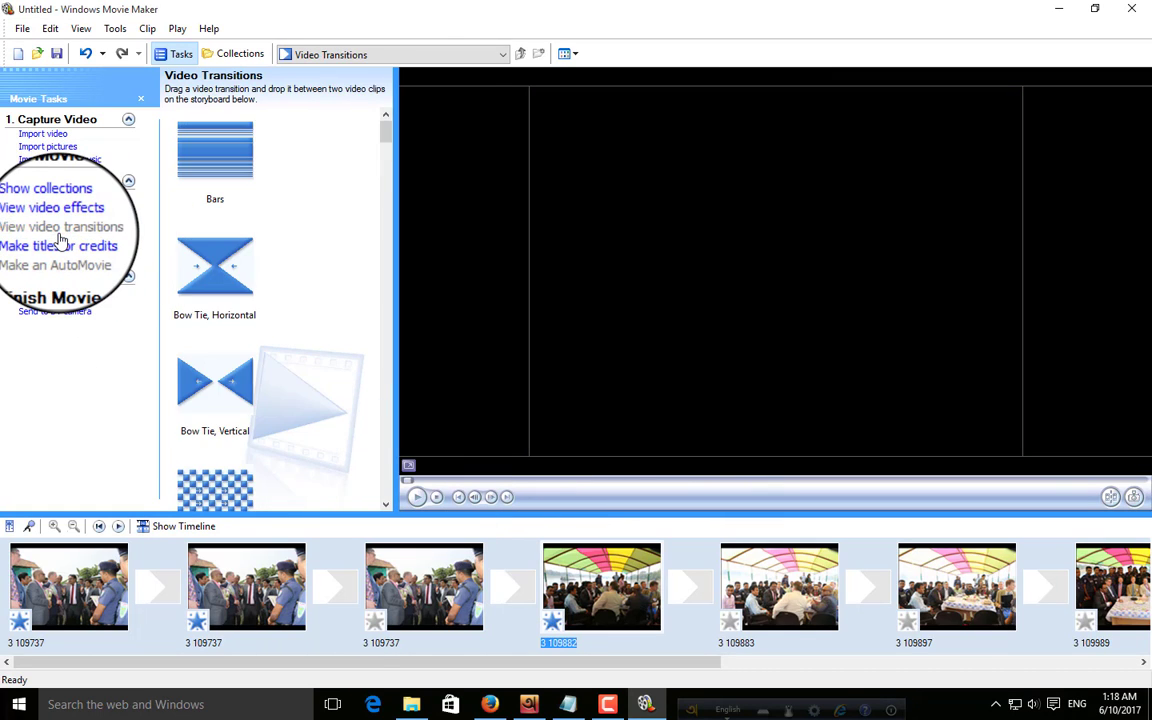
pyautogui.click(388, 158)
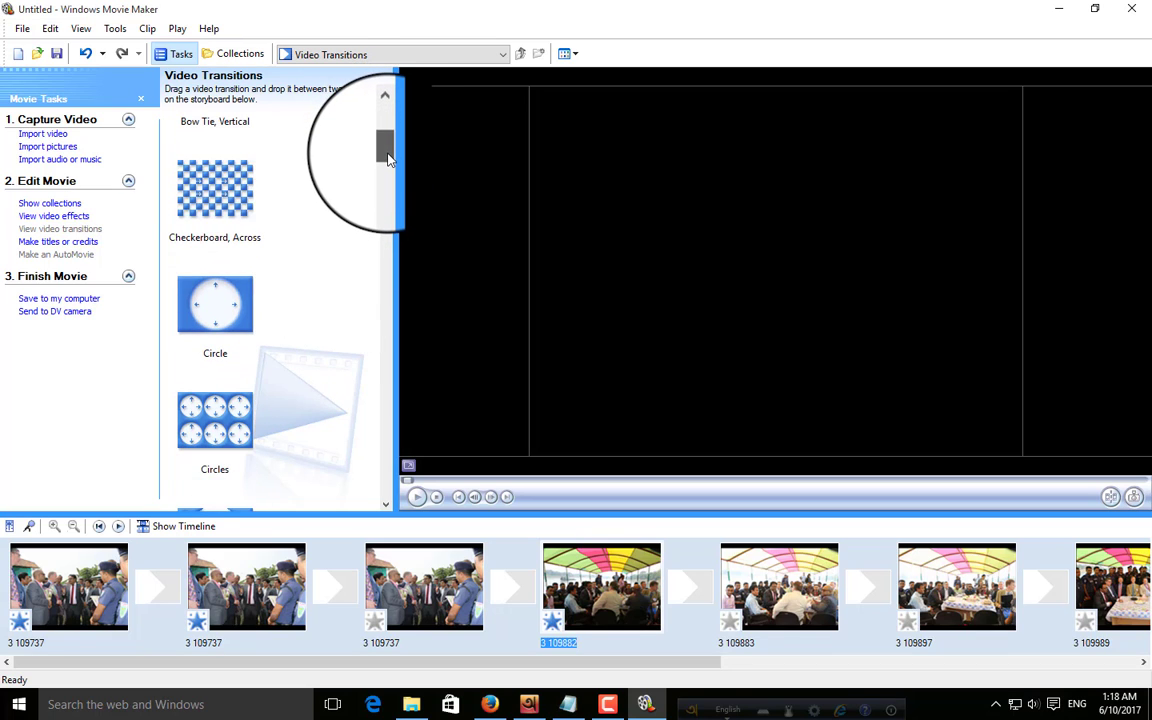
pyautogui.click(225, 189)
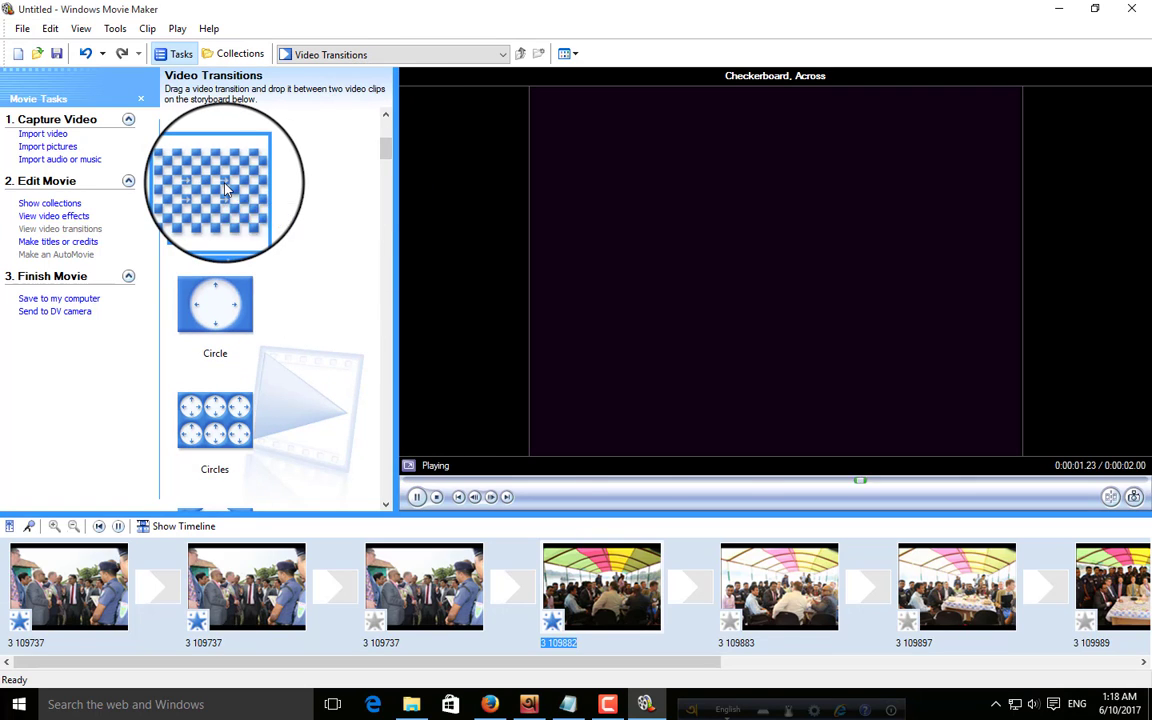
pyautogui.moveTo(225, 189); pyautogui.dragTo(177, 570)
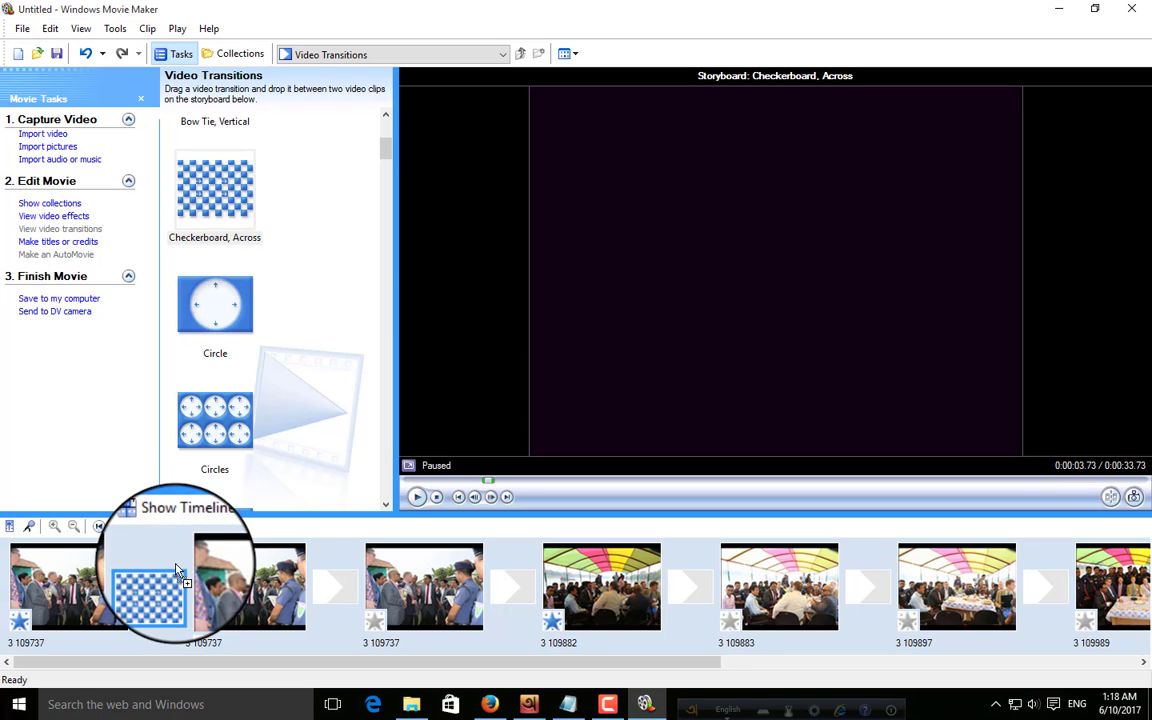
pyautogui.click(224, 408)
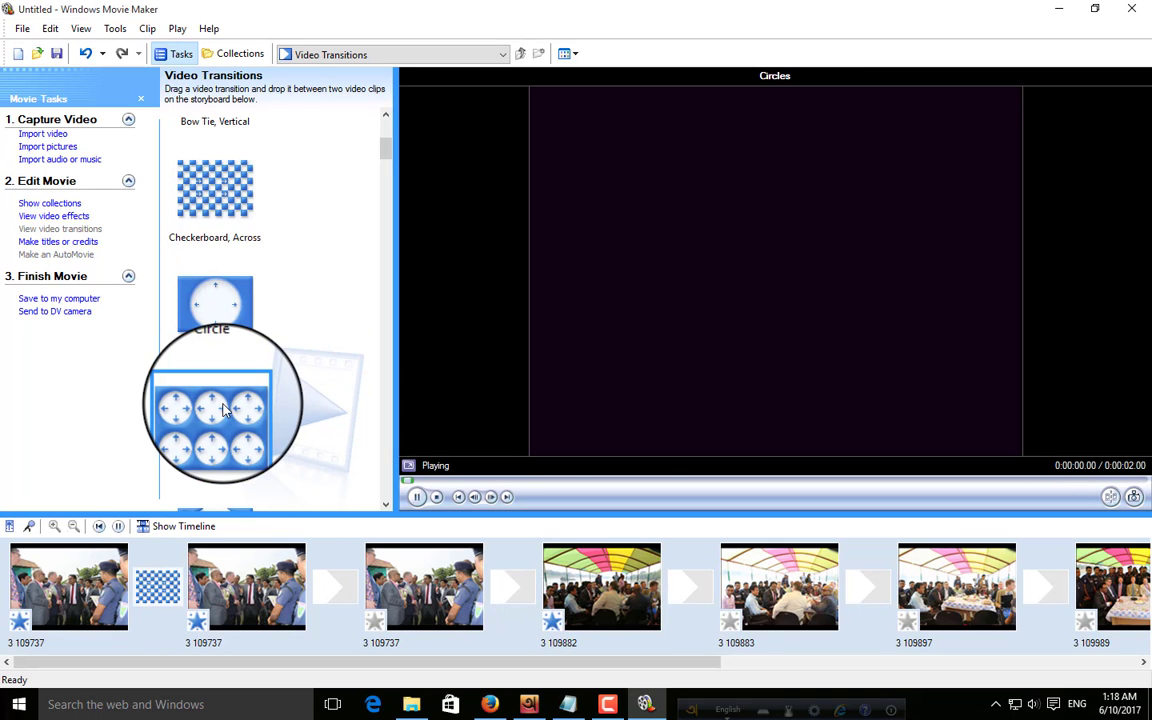
pyautogui.moveTo(224, 408); pyautogui.dragTo(510, 592)
# Place the Fade transition between the pictures 3 109882 and 3 109883, and move the preview position to 0:00:19.40.
pyautogui.moveTo(386, 148); pyautogui.dragTo(285, 211)
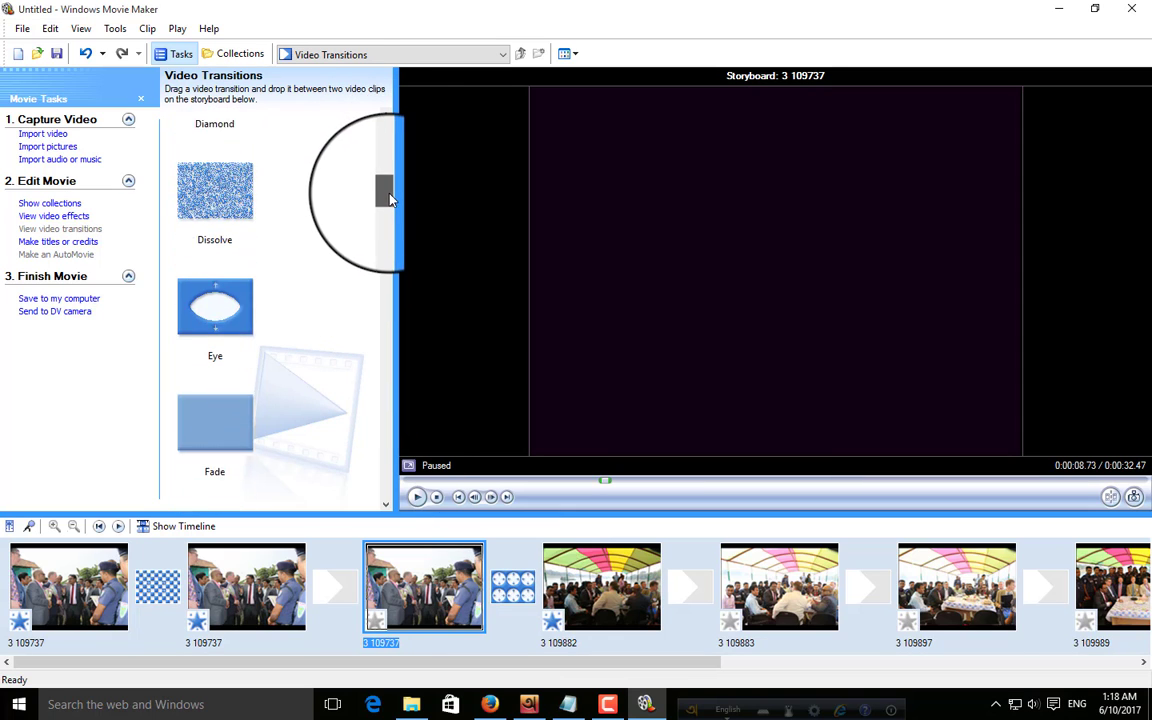
pyautogui.click(203, 209)
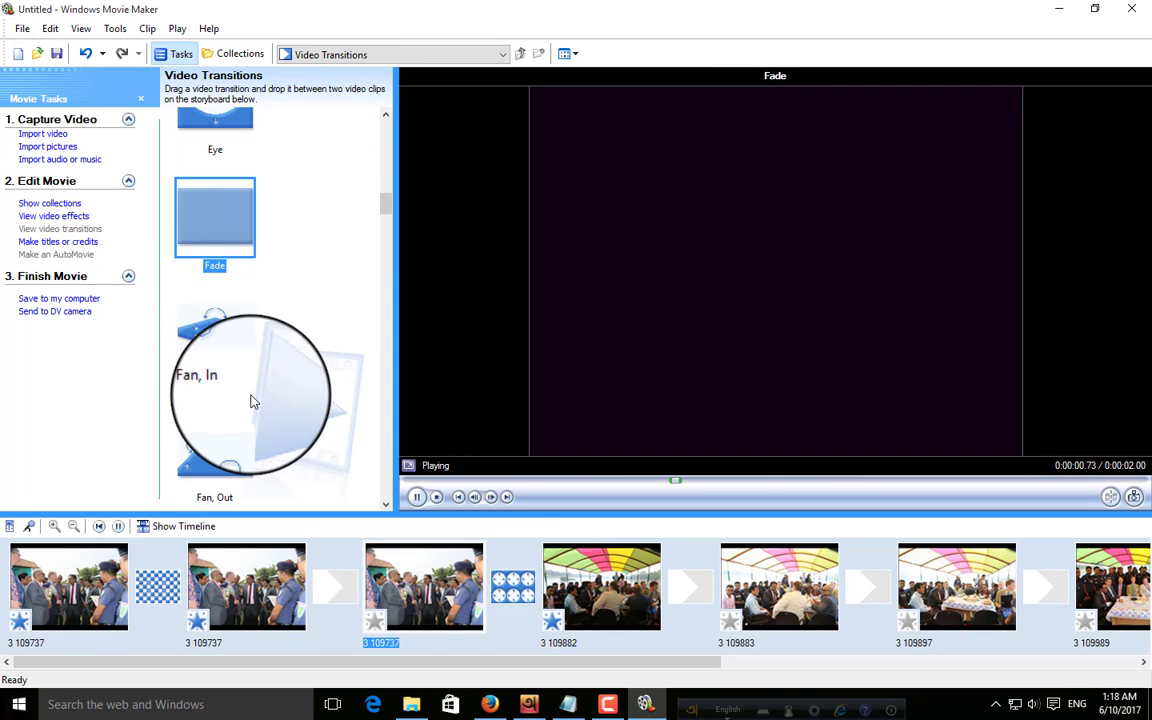
pyautogui.moveTo(211, 239); pyautogui.dragTo(695, 590)
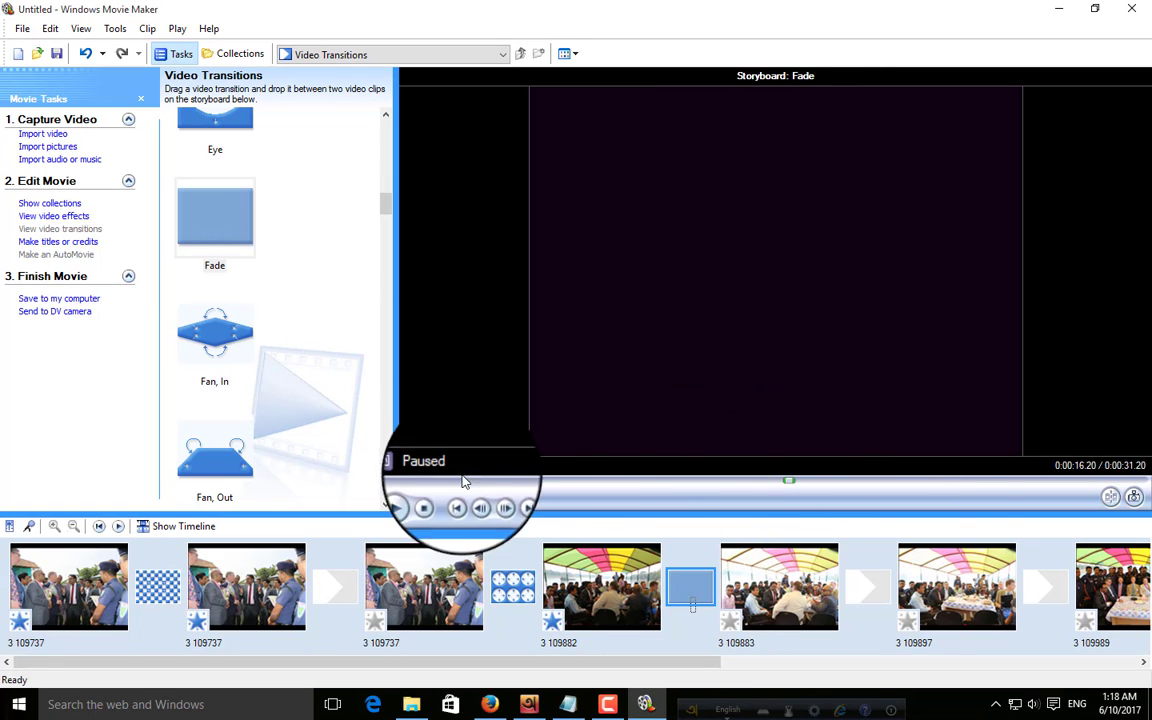
pyautogui.click(866, 481)
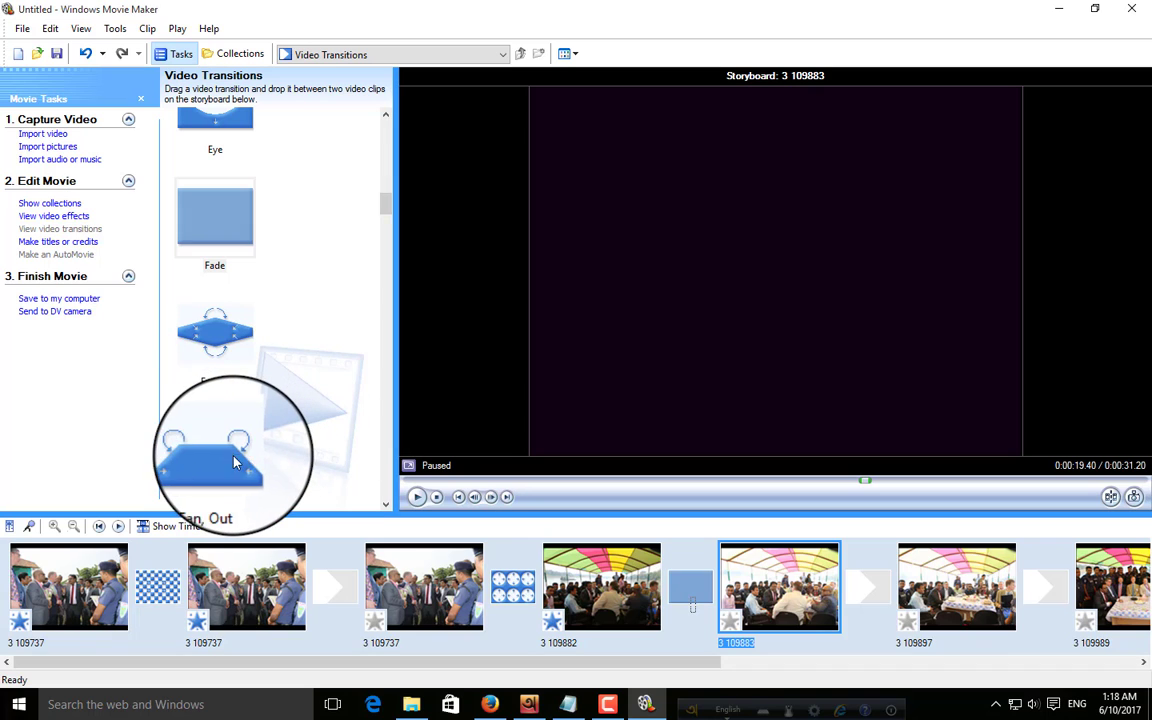
# Place the Fan, Out transition between the pictures 3 109883 and 3 109897 and between 3 109897 and 3 109989.
pyautogui.click(234, 462)
pyautogui.moveTo(240, 458); pyautogui.dragTo(885, 597)
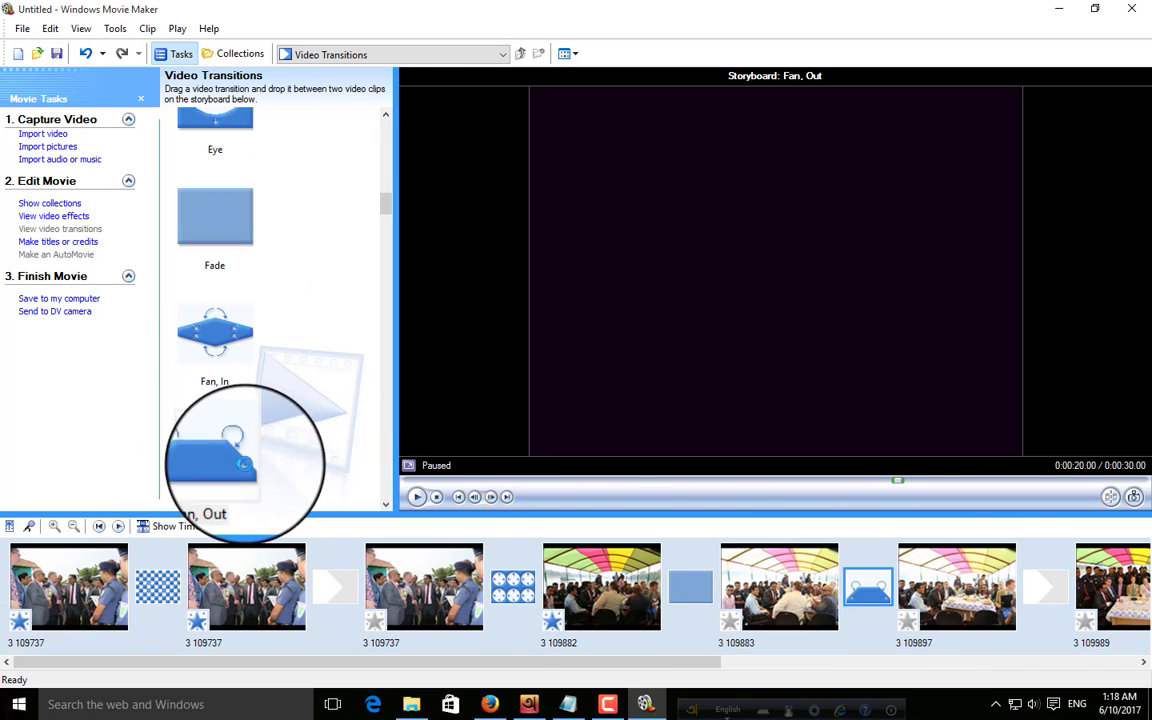
pyautogui.moveTo(243, 463); pyautogui.dragTo(1043, 612)
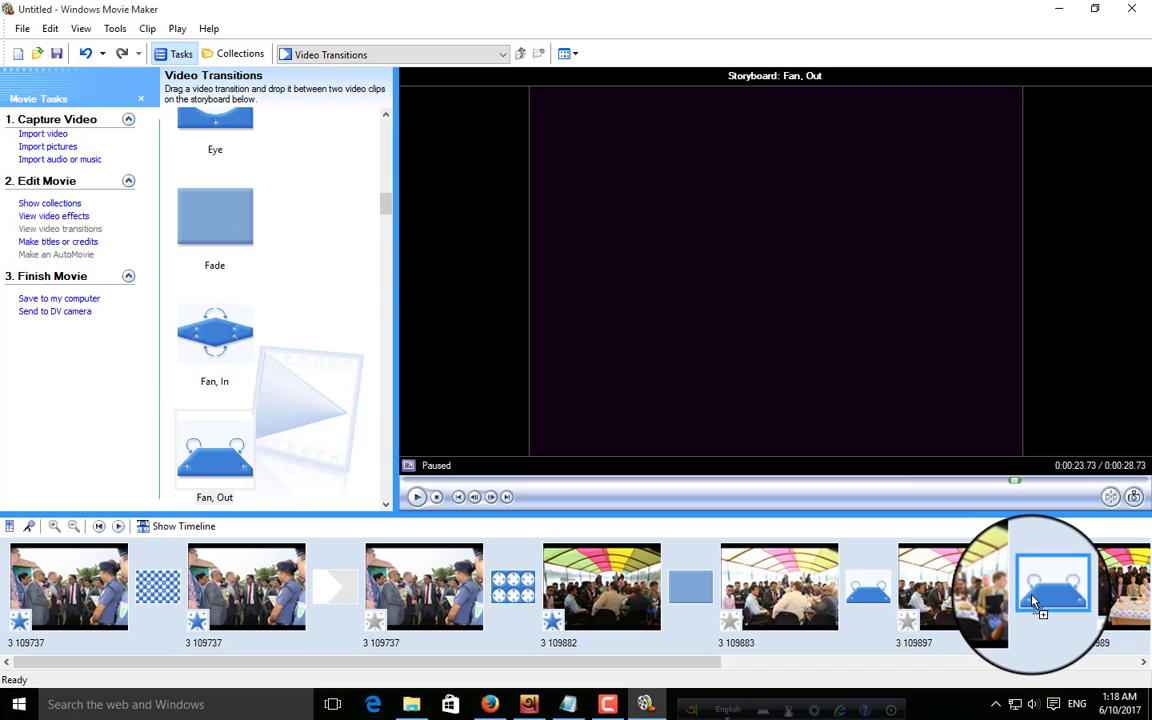
# Play the end of the movie in the preview to check the new transitions, and pause it.
pyautogui.click(417, 498)
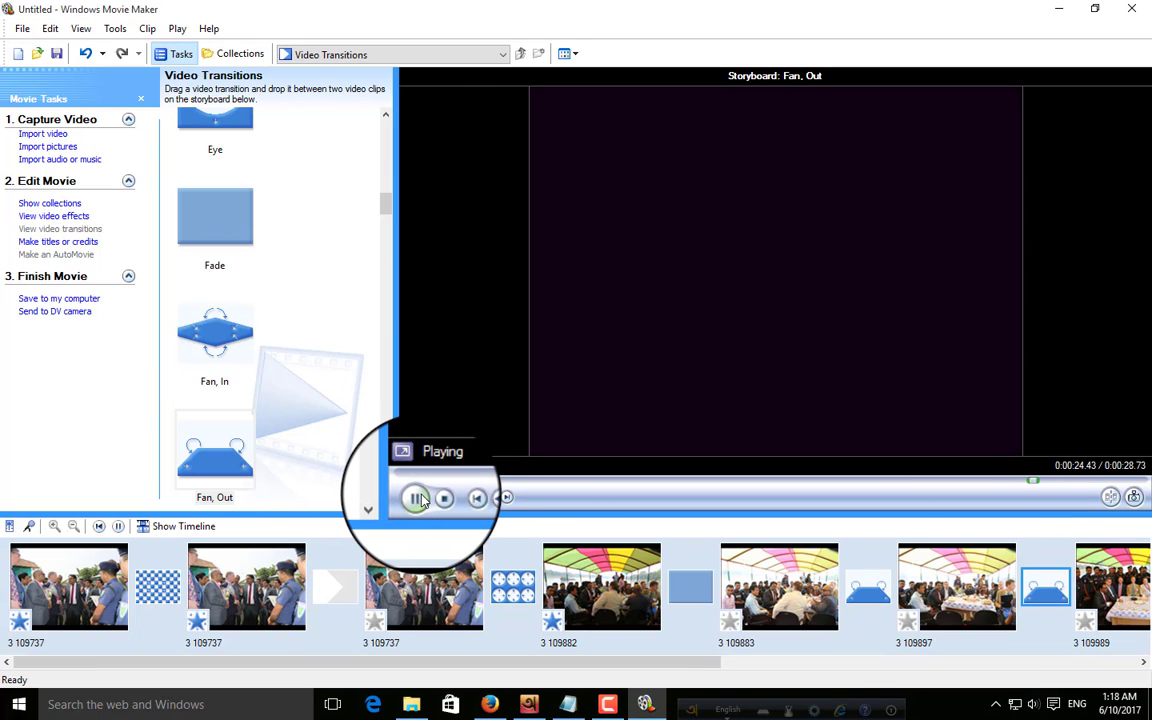
pyautogui.click(417, 498)
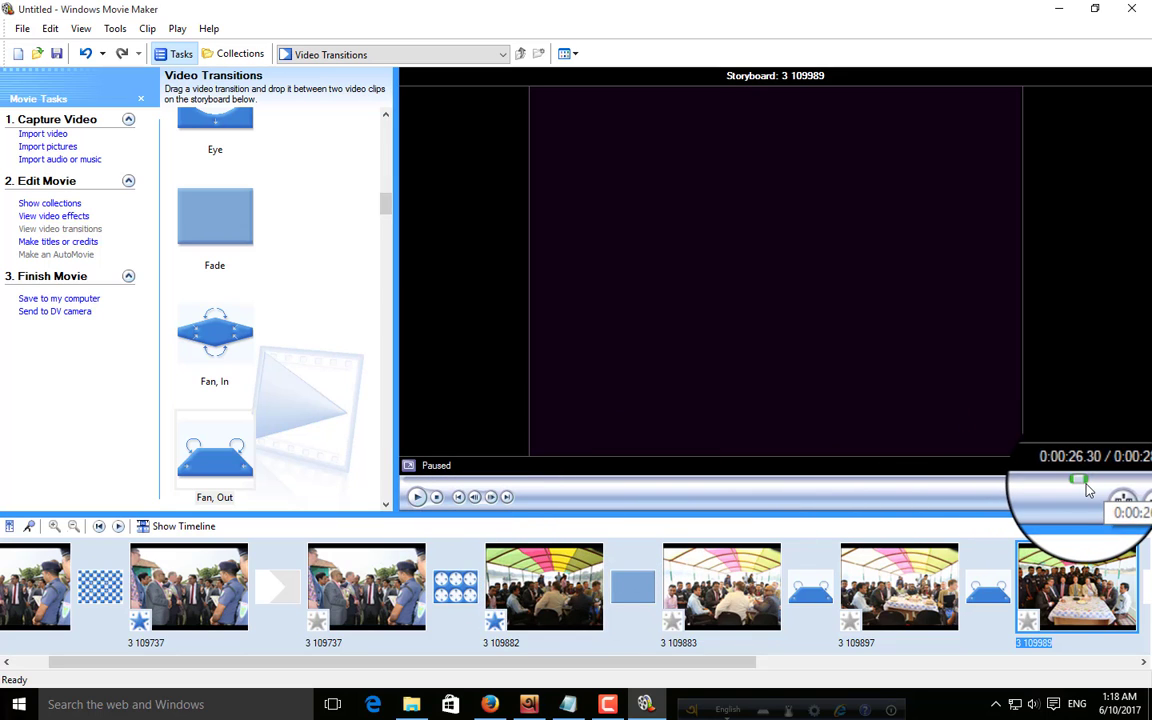
pyautogui.moveTo(1086, 486); pyautogui.dragTo(405, 488)
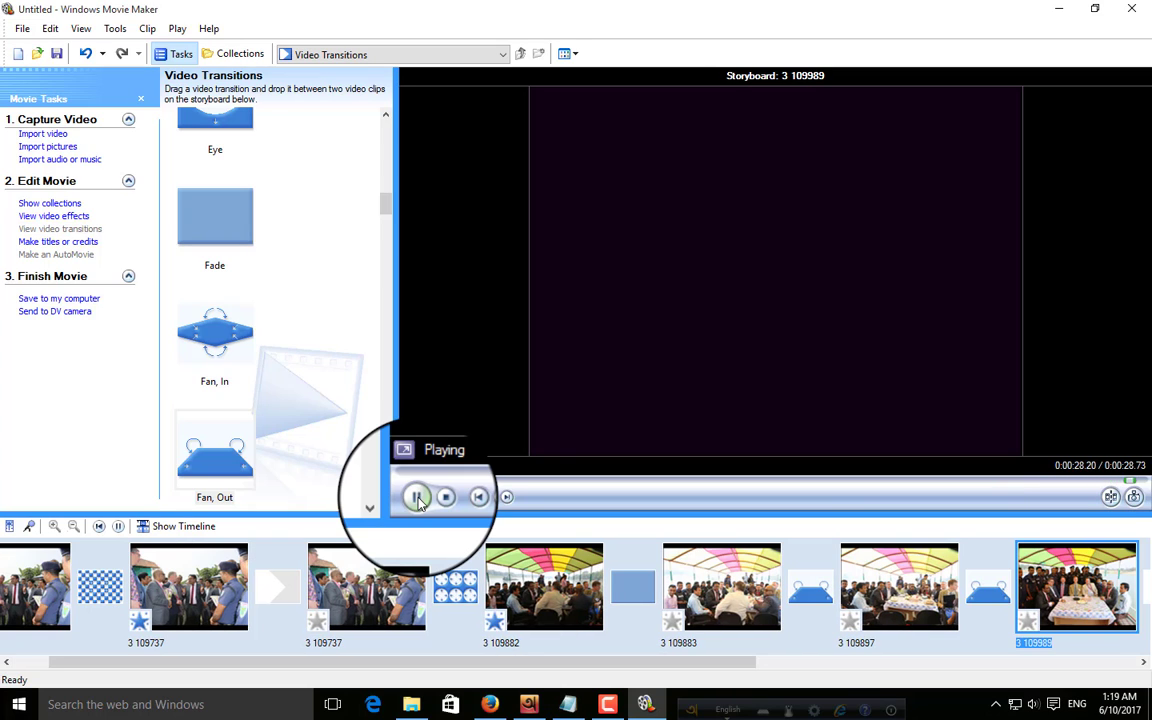
pyautogui.click(418, 503)
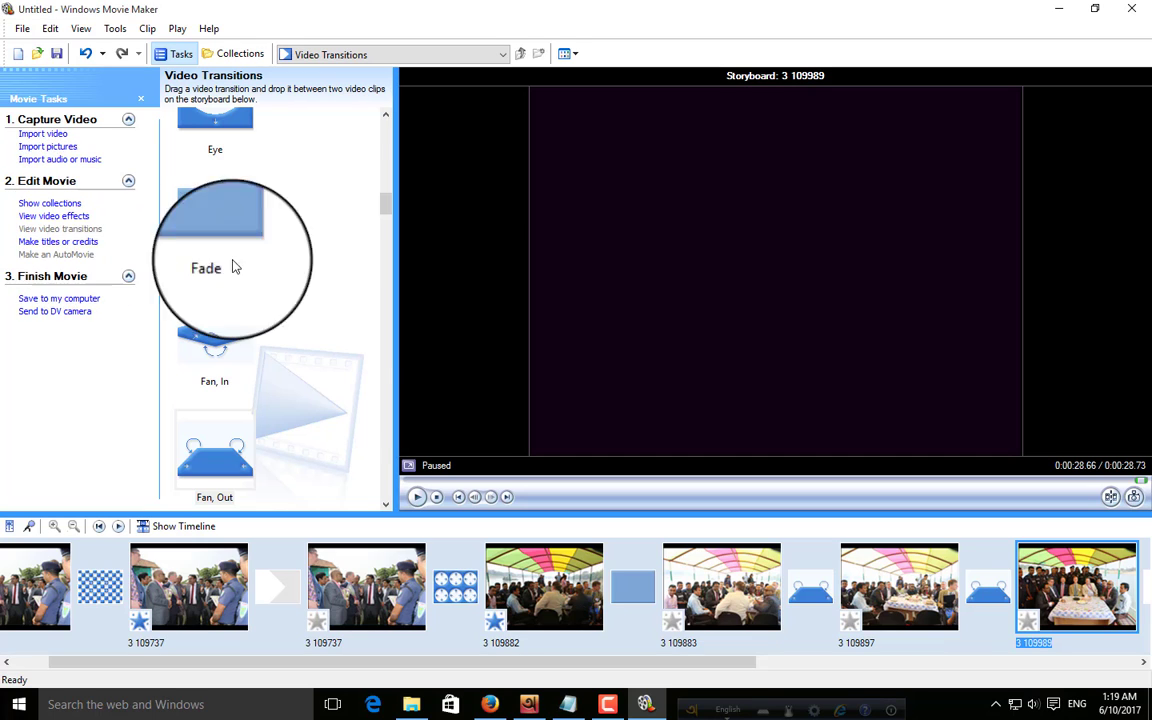
# Look through the available video transitions, from Dissolve and Fan to Shatter, Wipe and Zig Zag.
pyautogui.scroll(-10, 330, 300)
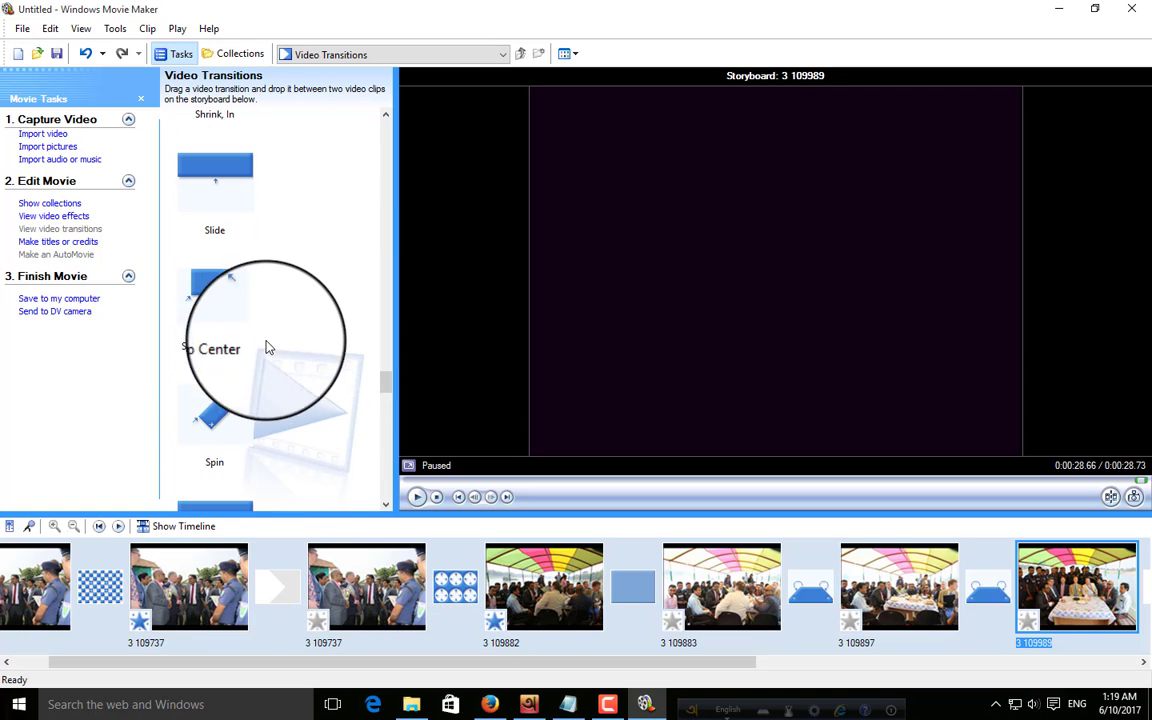
pyautogui.scroll(-15, 267, 347)
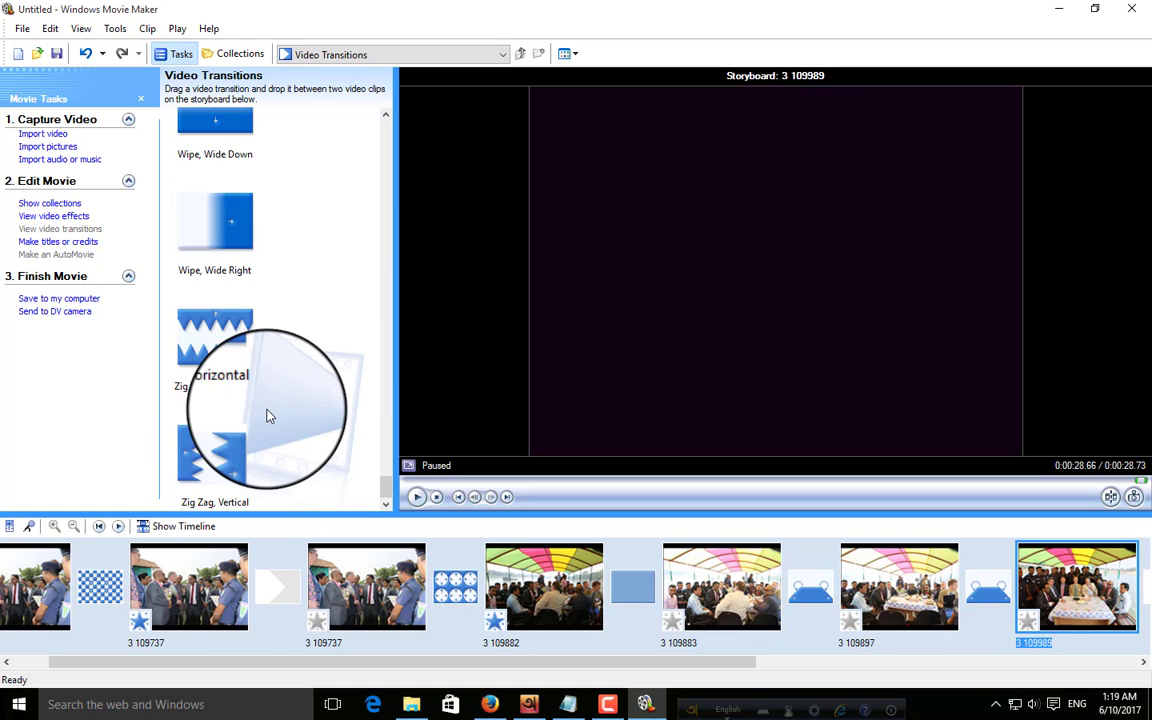
pyautogui.scroll(10, 268, 416)
pyautogui.scroll(15, 268, 416)
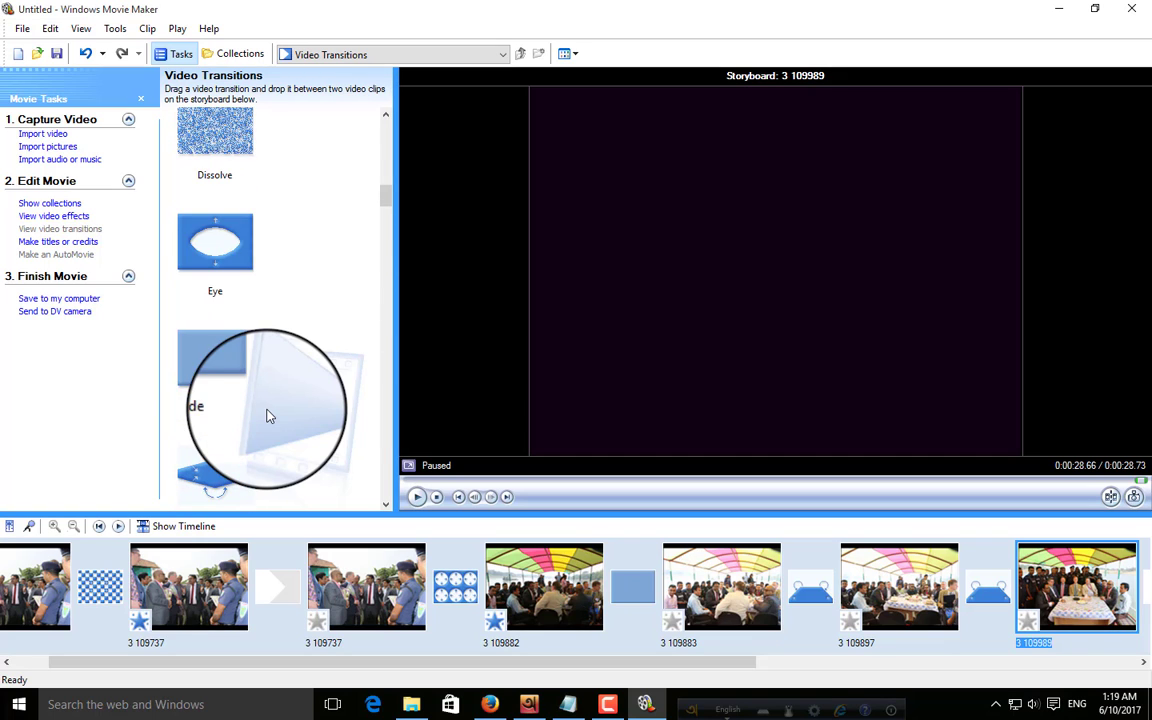
pyautogui.scroll(-5, 266, 413)
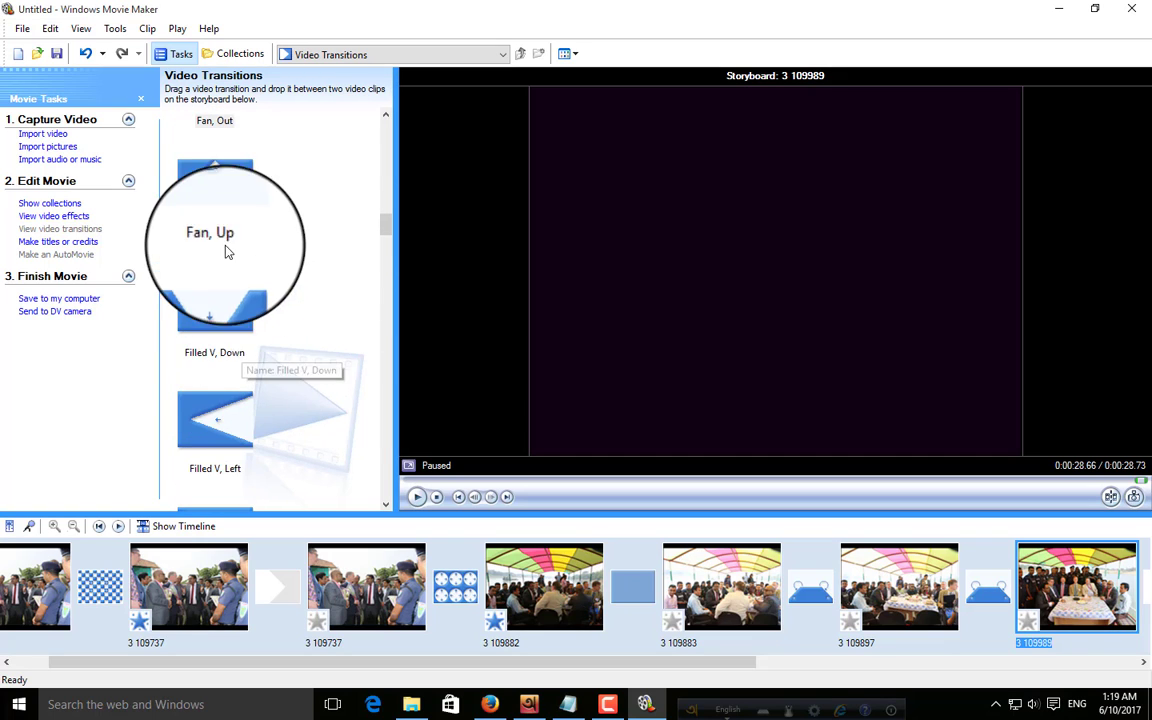
pyautogui.scroll(4, 230, 380)
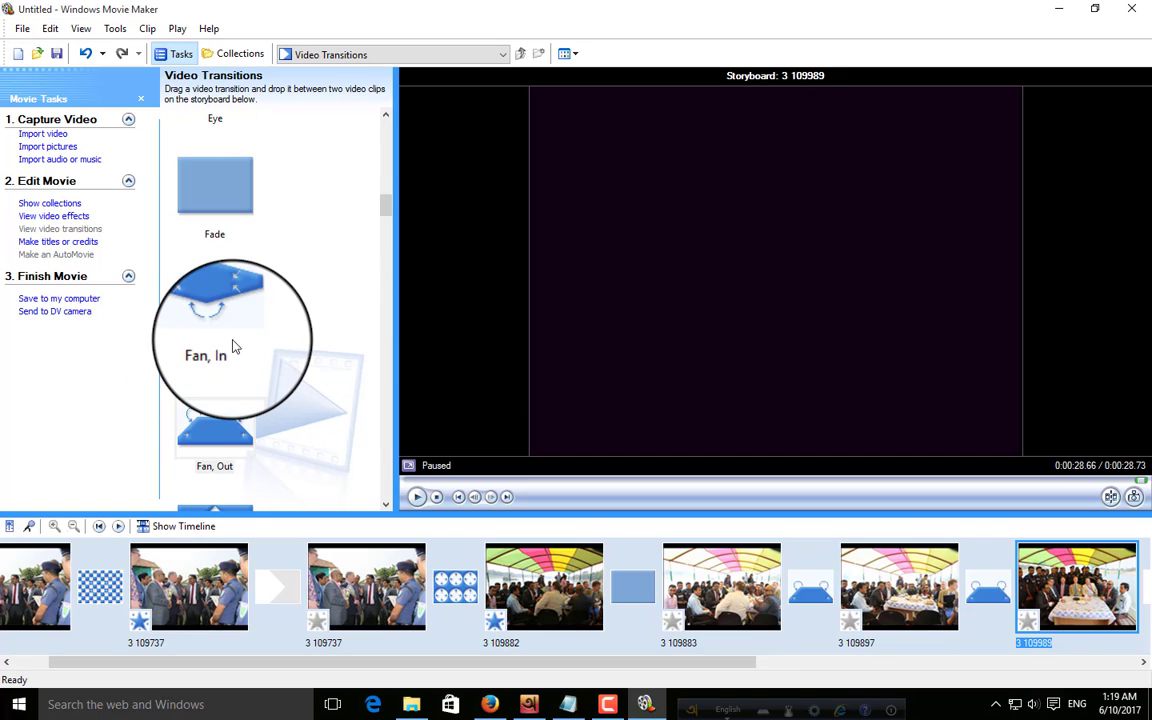
pyautogui.scroll(-3, 232, 345)
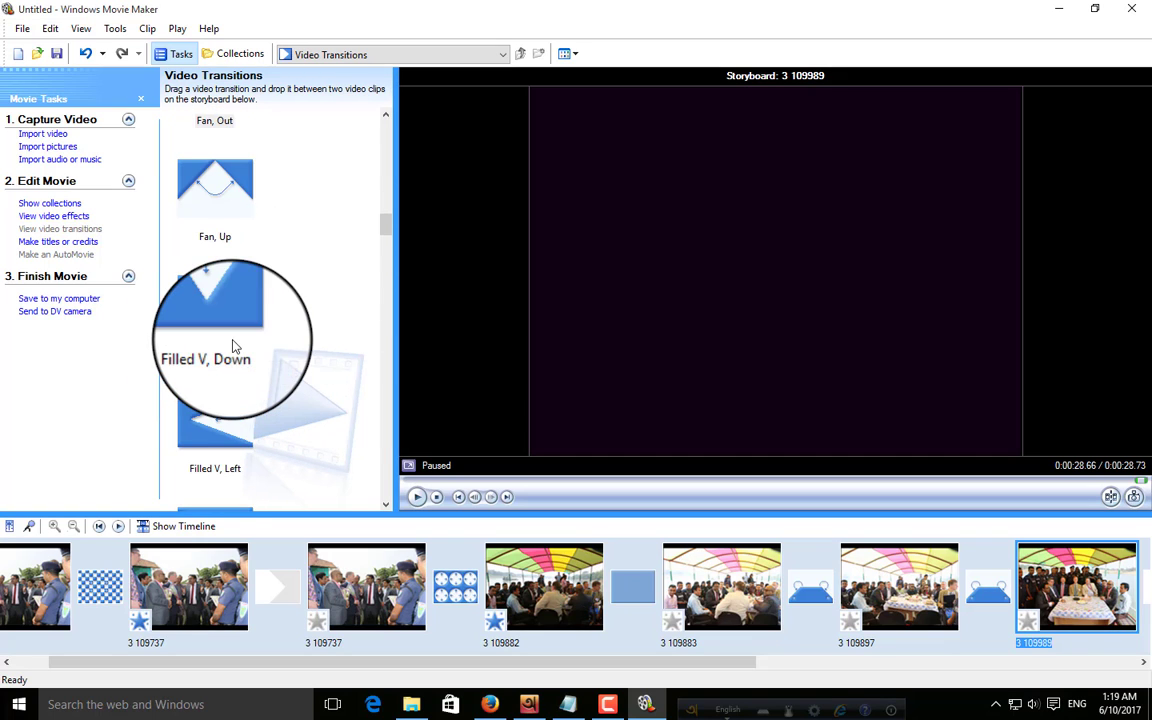
pyautogui.scroll(-17, 228, 374)
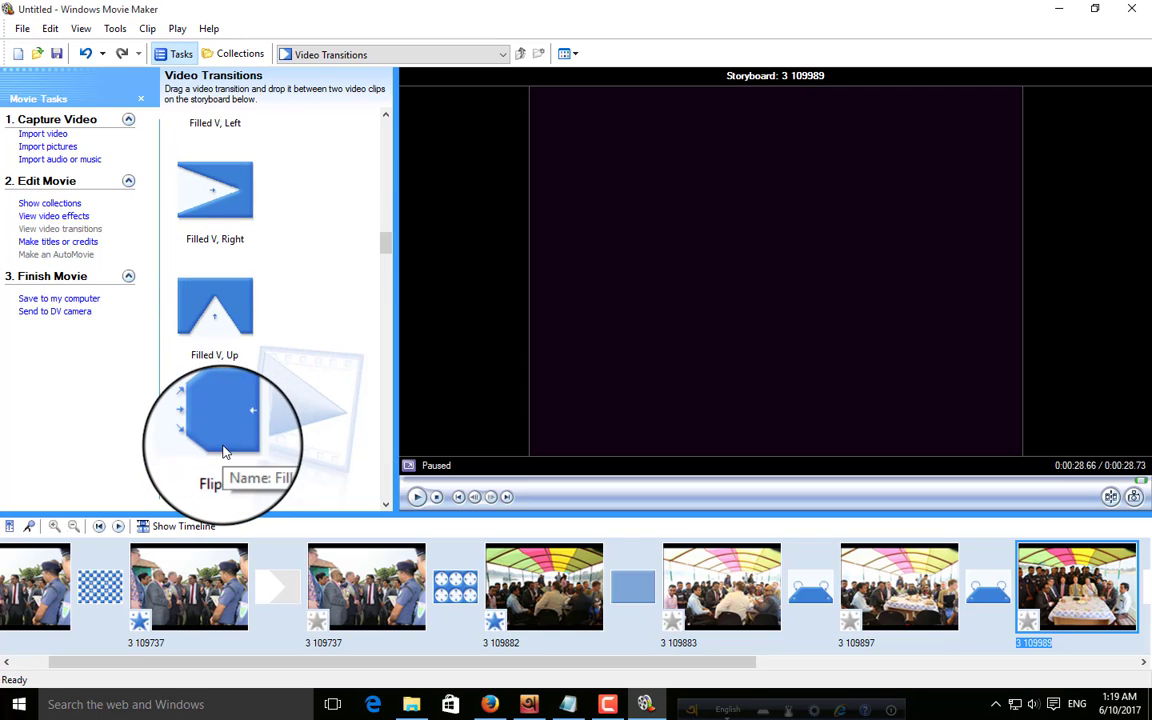
pyautogui.scroll(-5, 232, 444)
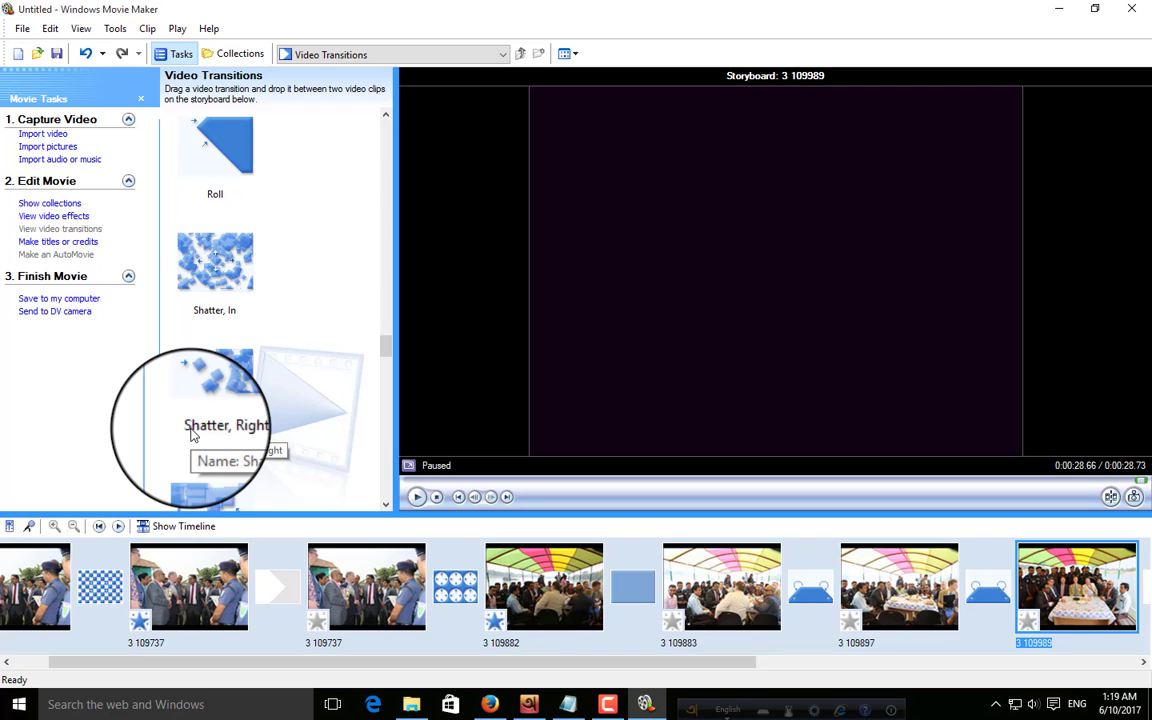
# Start a title at the beginning of the movie and enter the engineer's name as its first line.
pyautogui.click(68, 250)
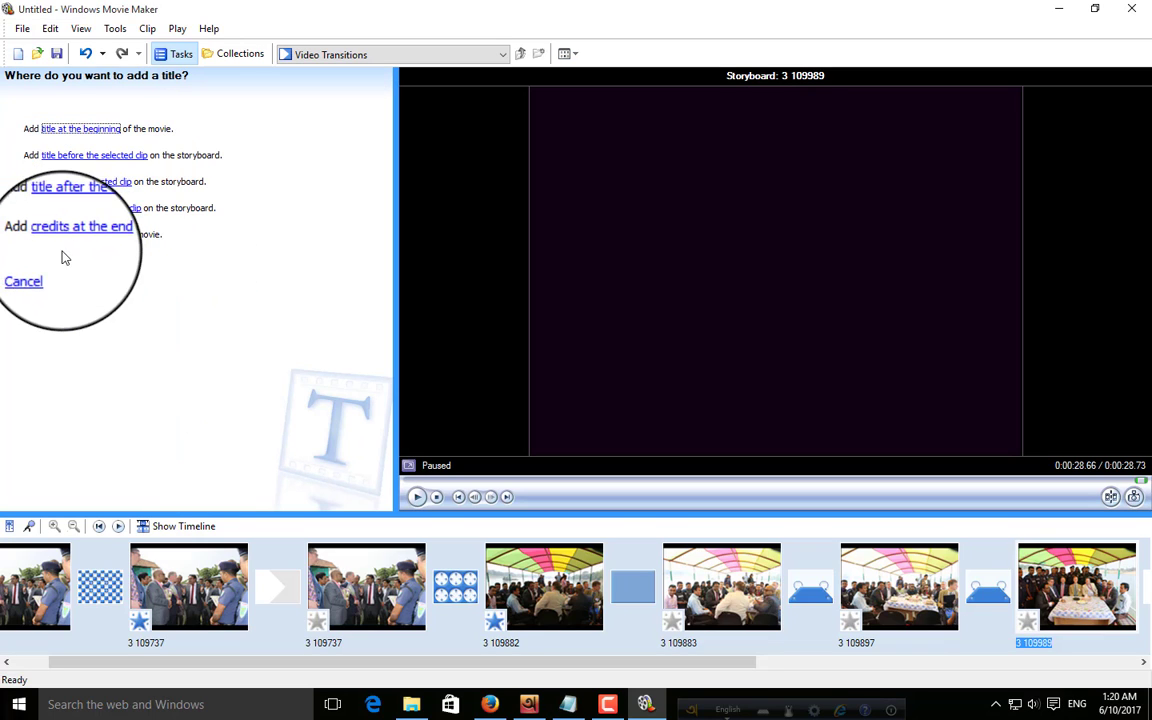
pyautogui.click(112, 139)
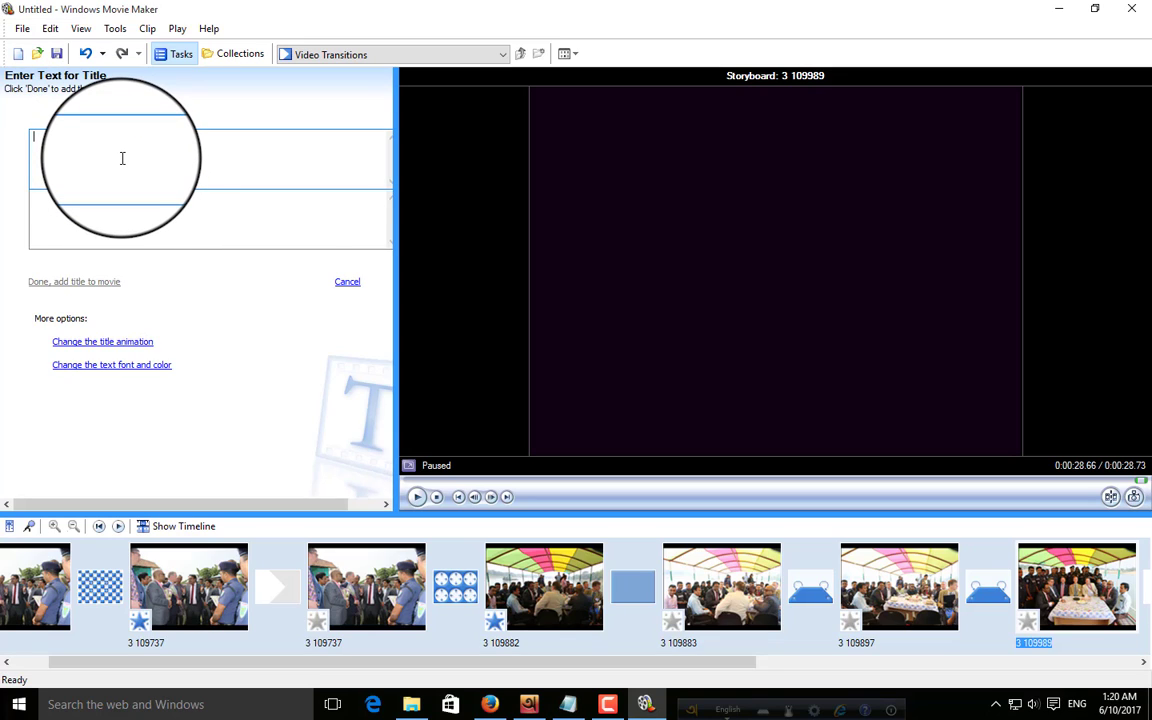
pyautogui.write('En')
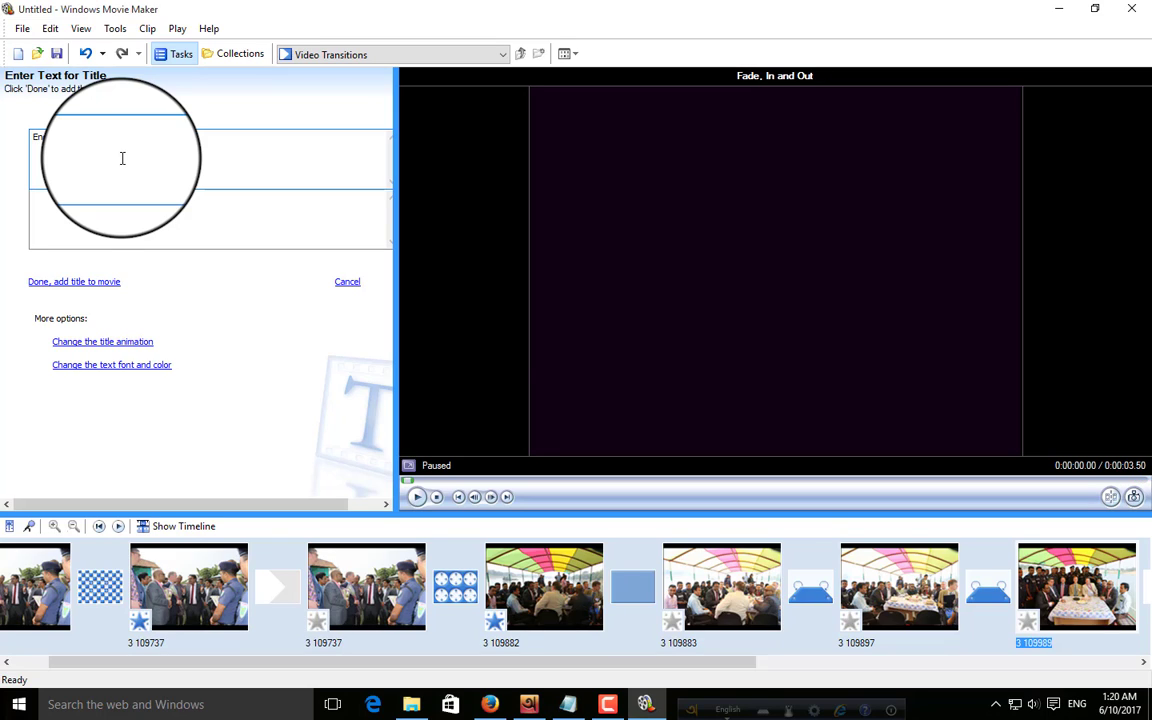
pyautogui.write('gineer Rajon')
# Enter "Best Youtube Video software" as the title's second line and add the title to the movie.
pyautogui.click(111, 217)
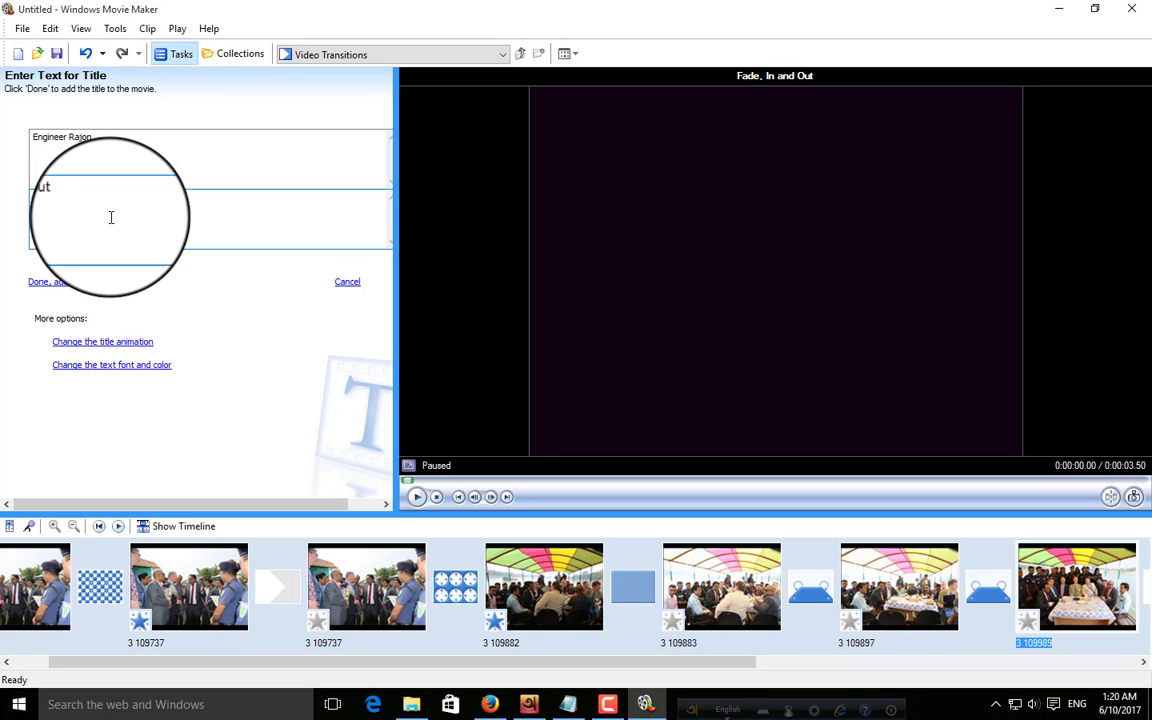
pyautogui.write('ubg')
pyautogui.write('V')
pyautogui.press('BackSpace')
pyautogui.press('BackSpace')
pyautogui.press('BackSpace')
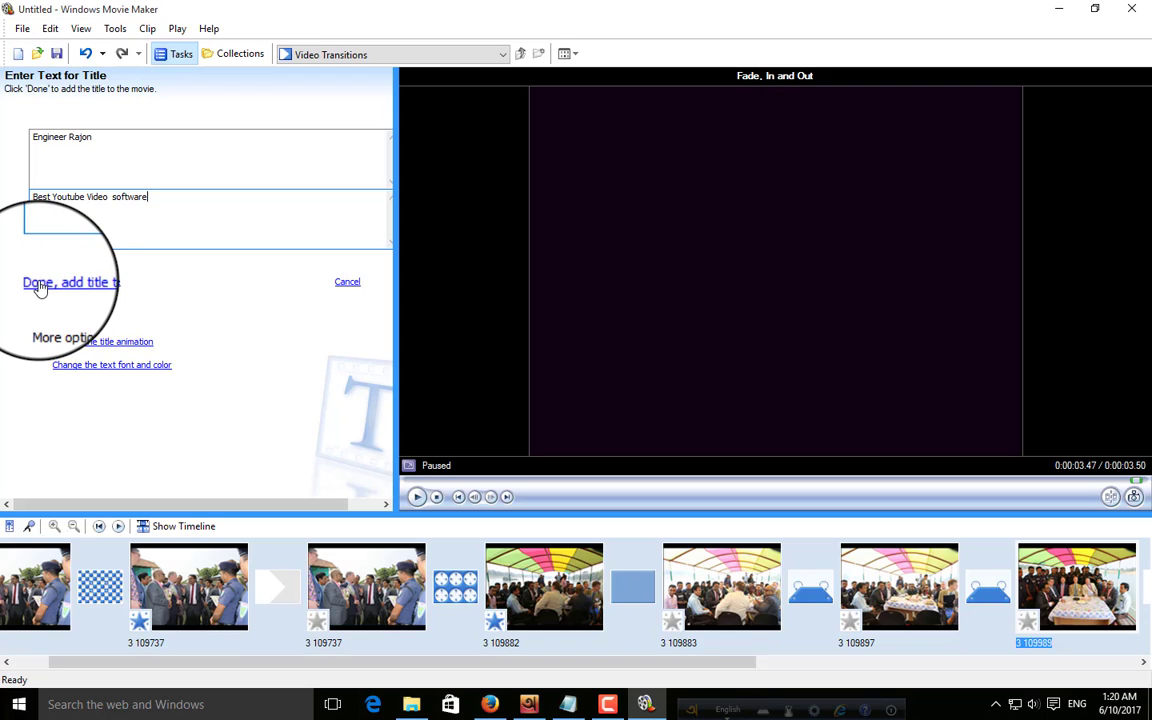
pyautogui.click(96, 286)
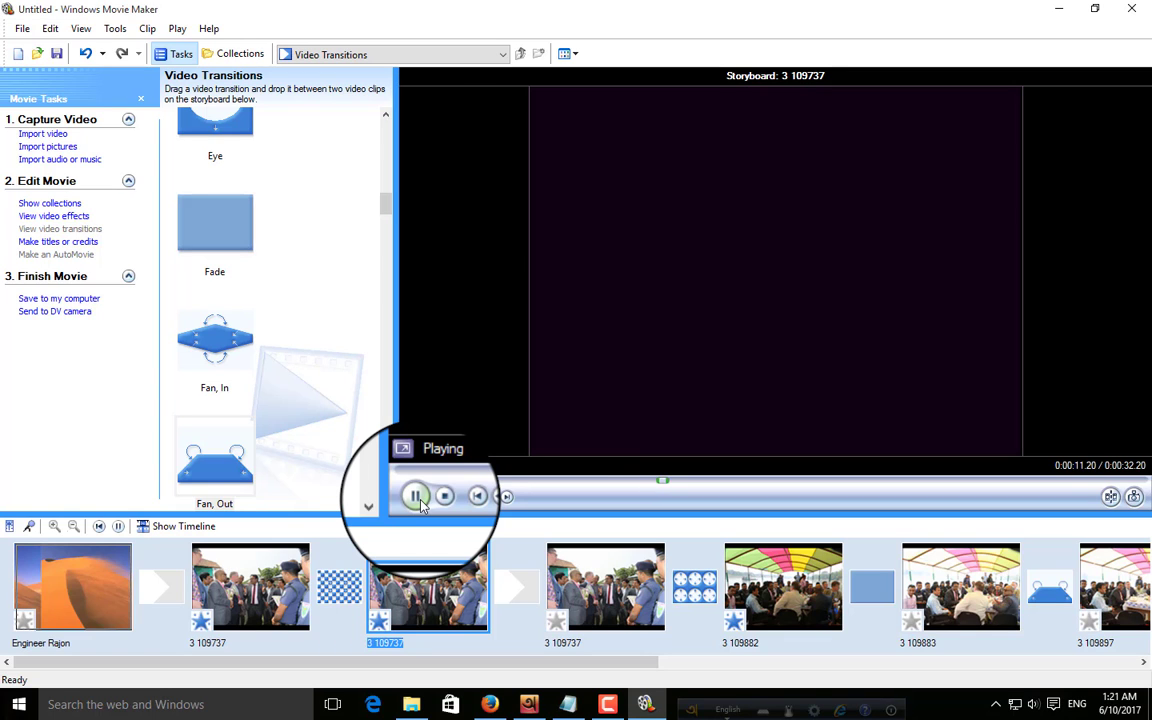
# Preview the movie from the opening title clip, scrubbing ahead, returning to the start, and playing into the storyboard pictures.
pyautogui.click(85, 570)
pyautogui.click(418, 499)
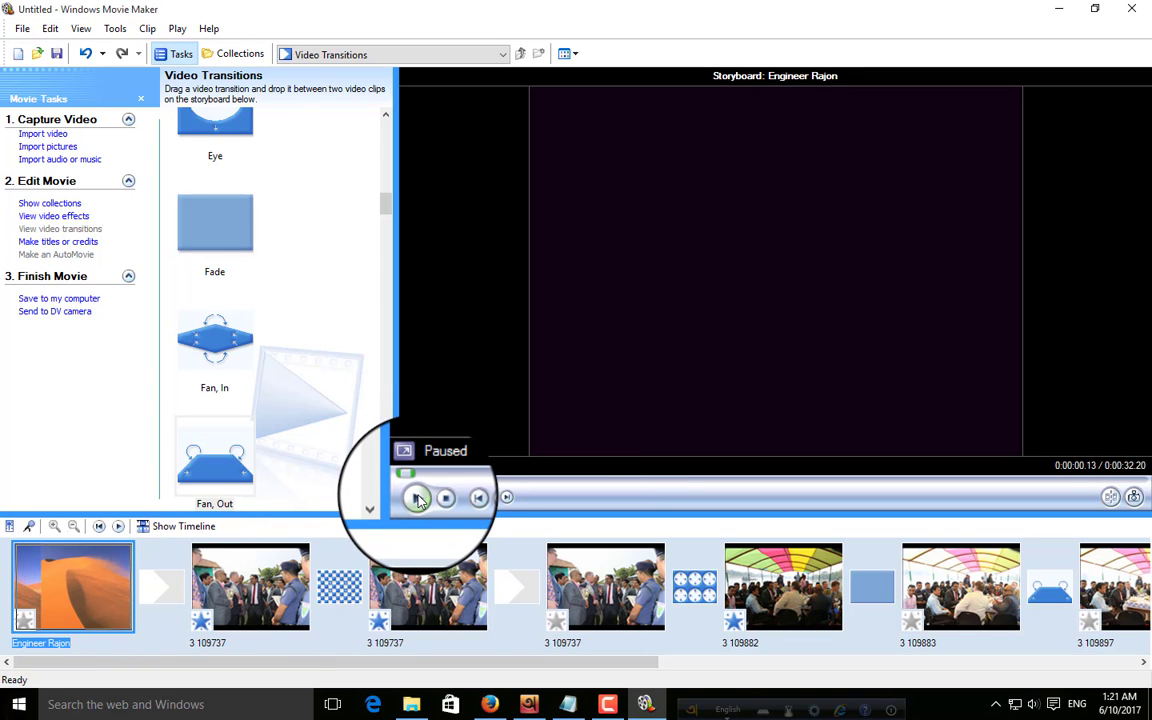
pyautogui.moveTo(405, 478); pyautogui.dragTo(597, 478)
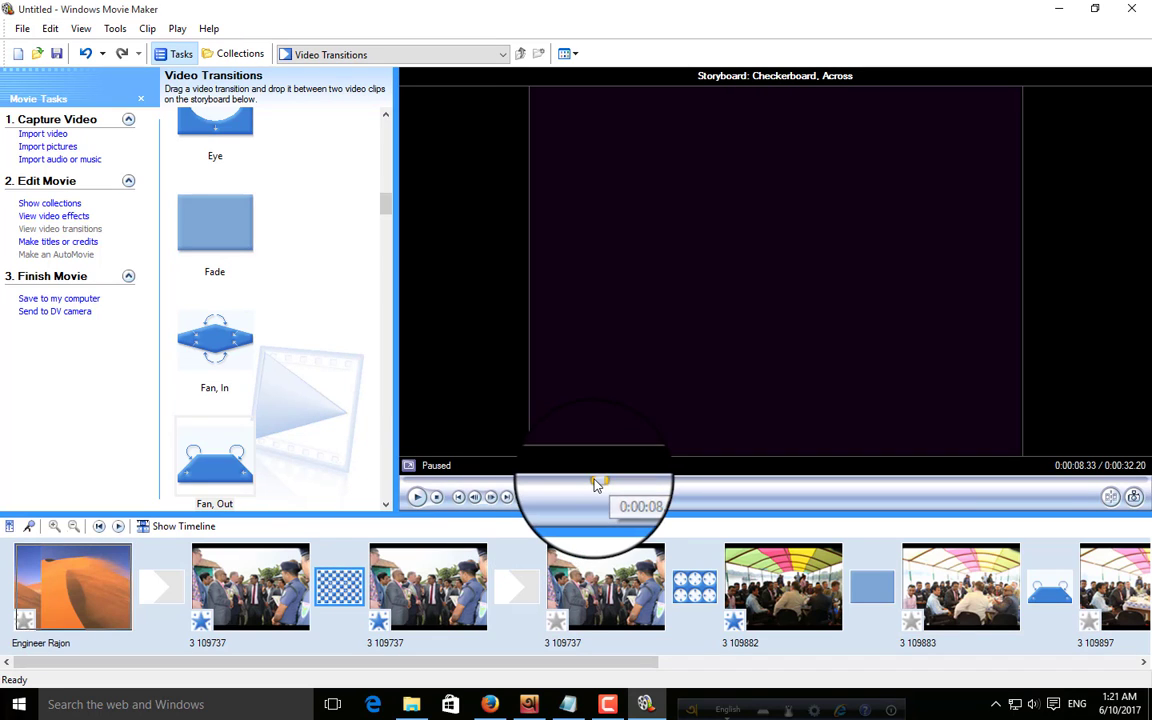
pyautogui.click(460, 500)
pyautogui.click(460, 500)
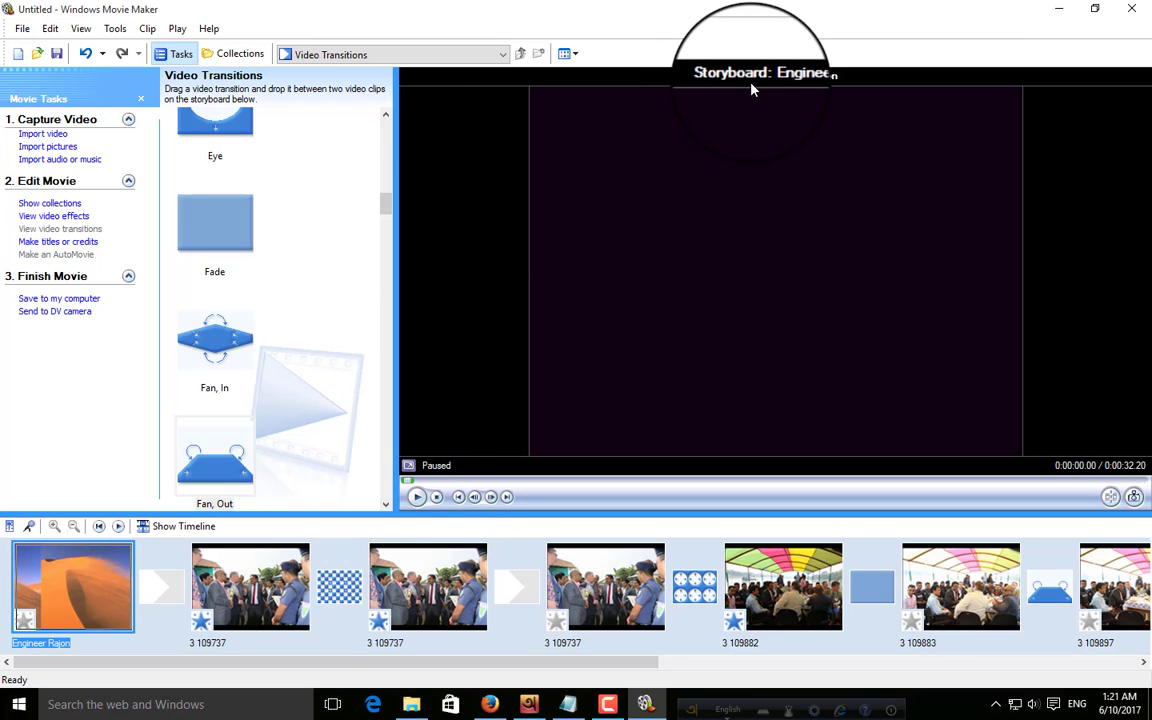
pyautogui.click(417, 496)
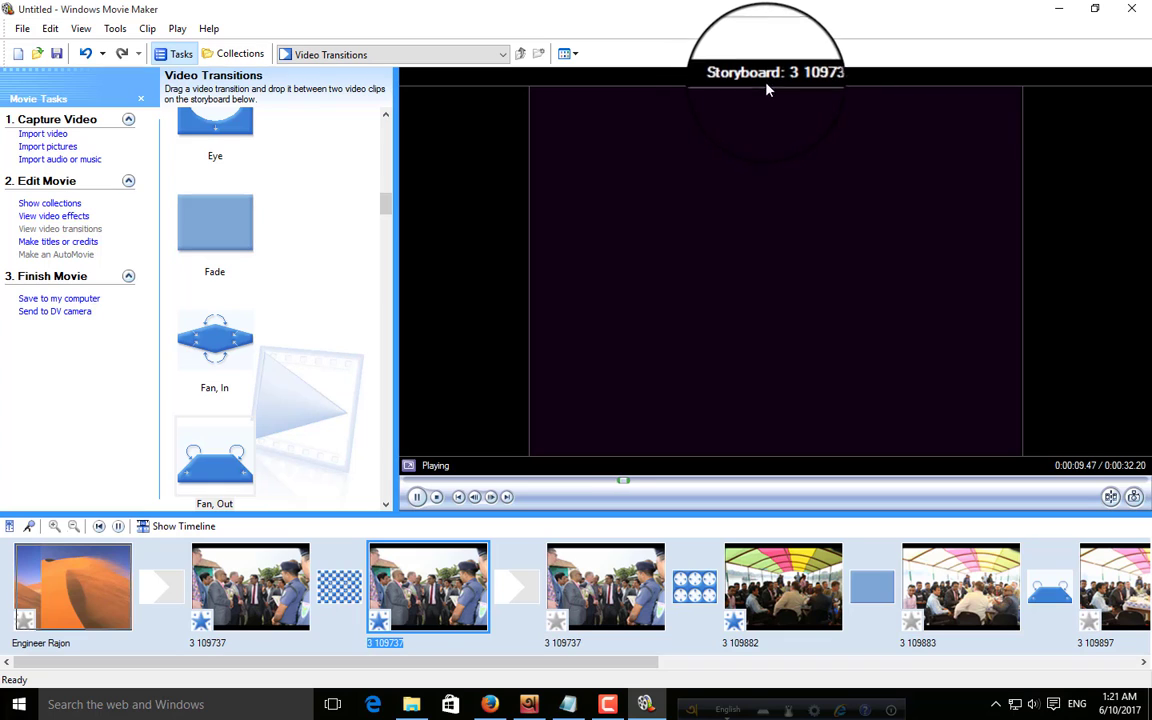
pyautogui.click(417, 496)
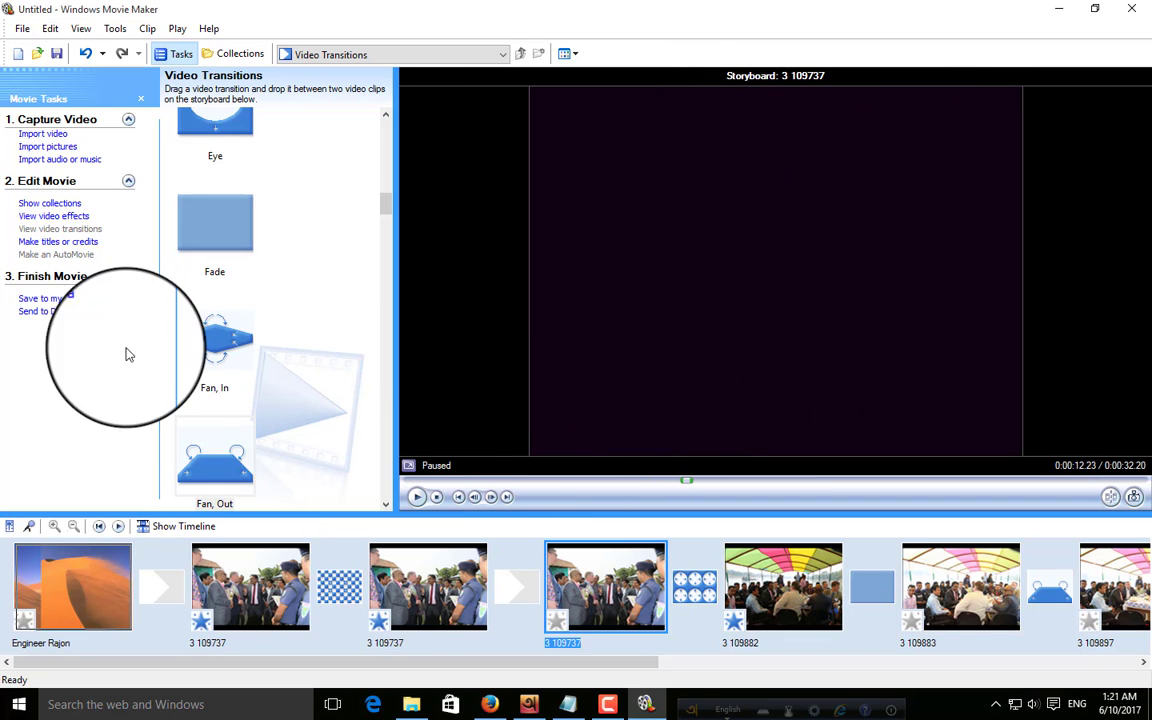
# Start a title before the selected picture 3 109737 and fill both of its text lines with sample text.
pyautogui.click(72, 242)
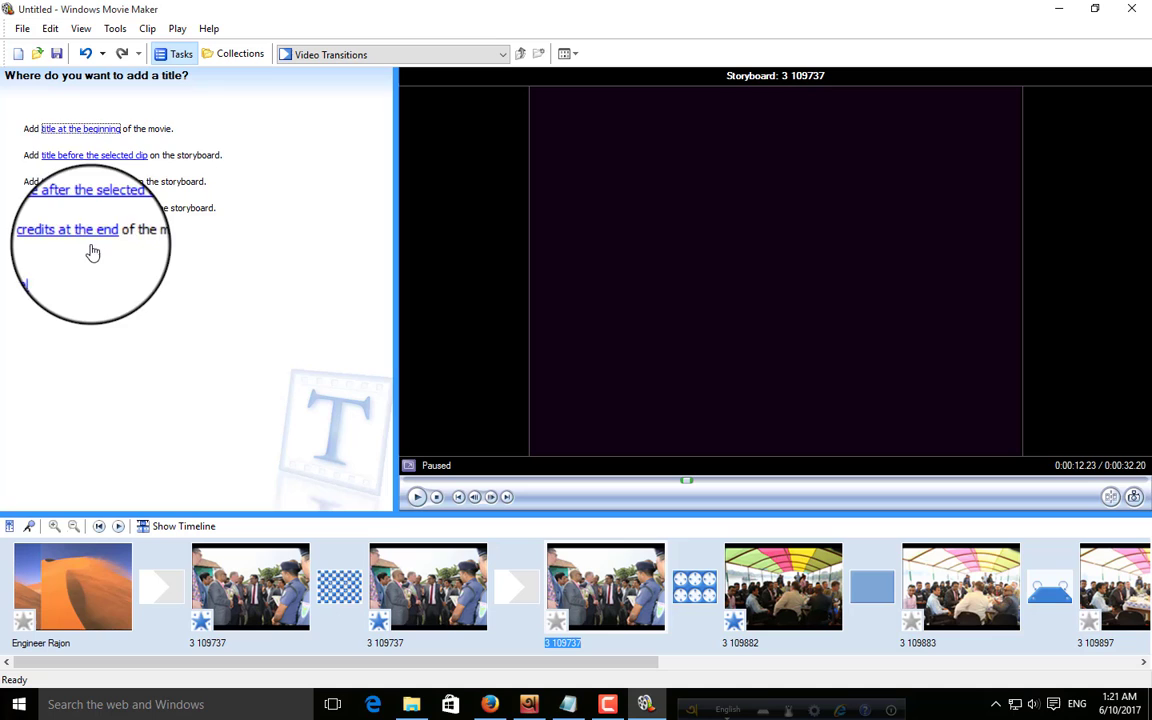
pyautogui.click(93, 158)
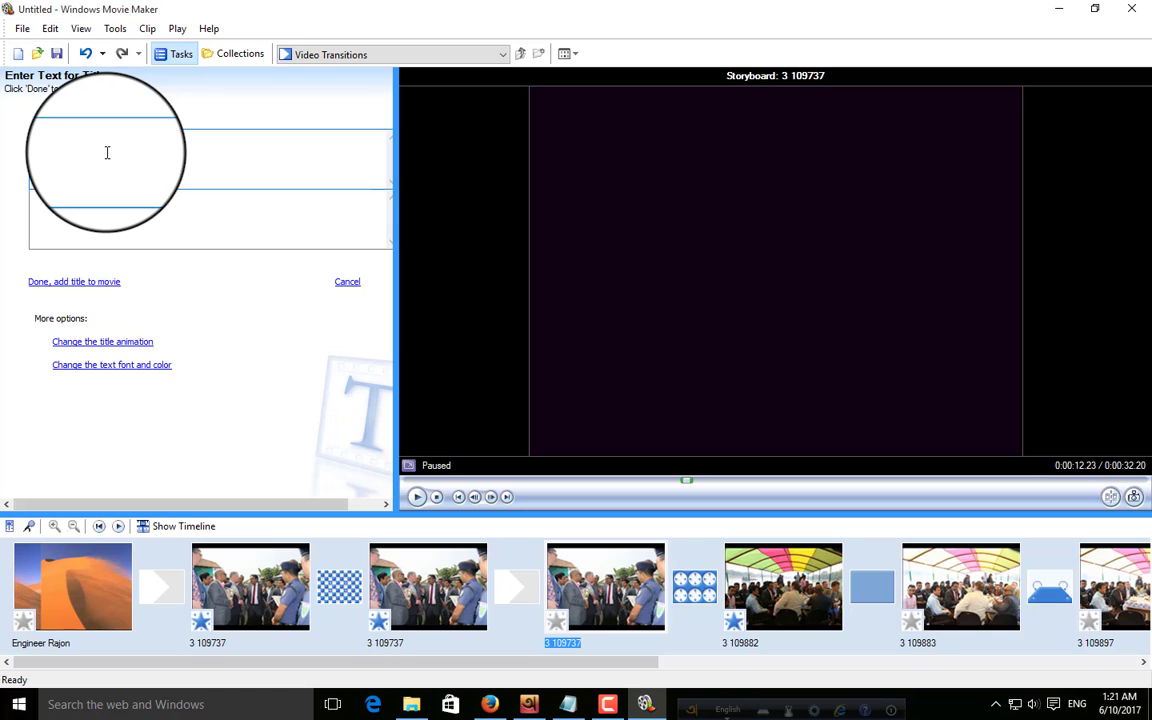
pyautogui.write('gjhkjh')
pyautogui.click(84, 211)
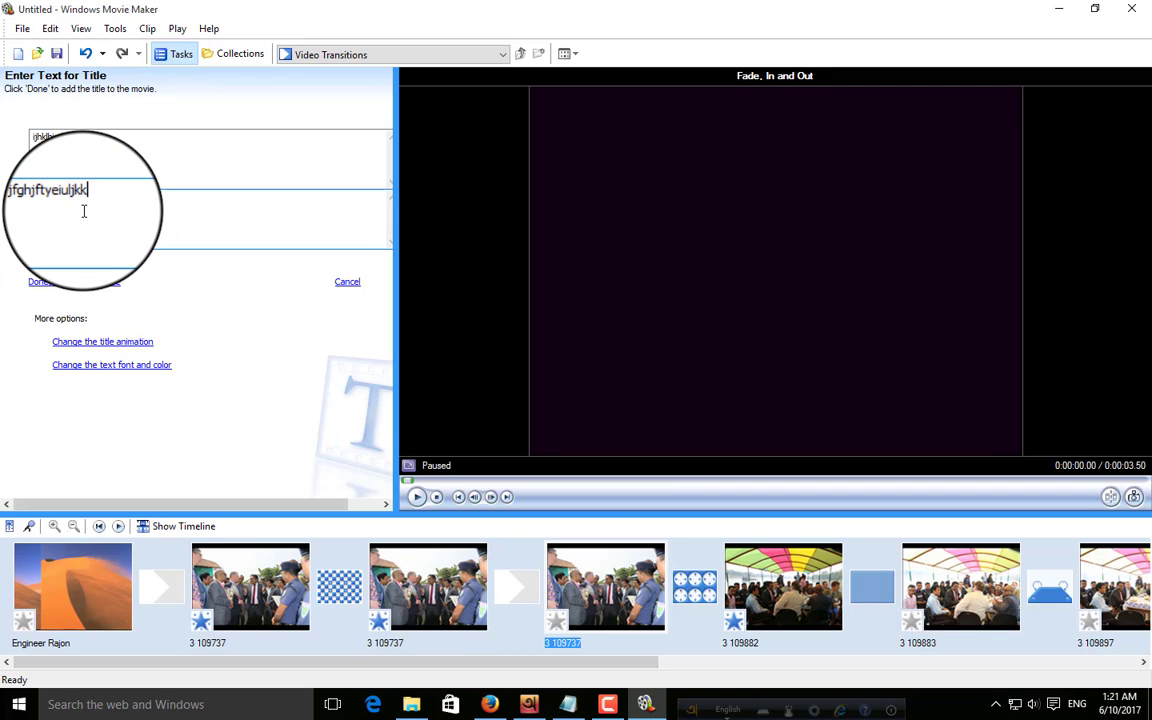
# Set the title animation to Scroll, Banner and add the title to the movie.
pyautogui.click(113, 342)
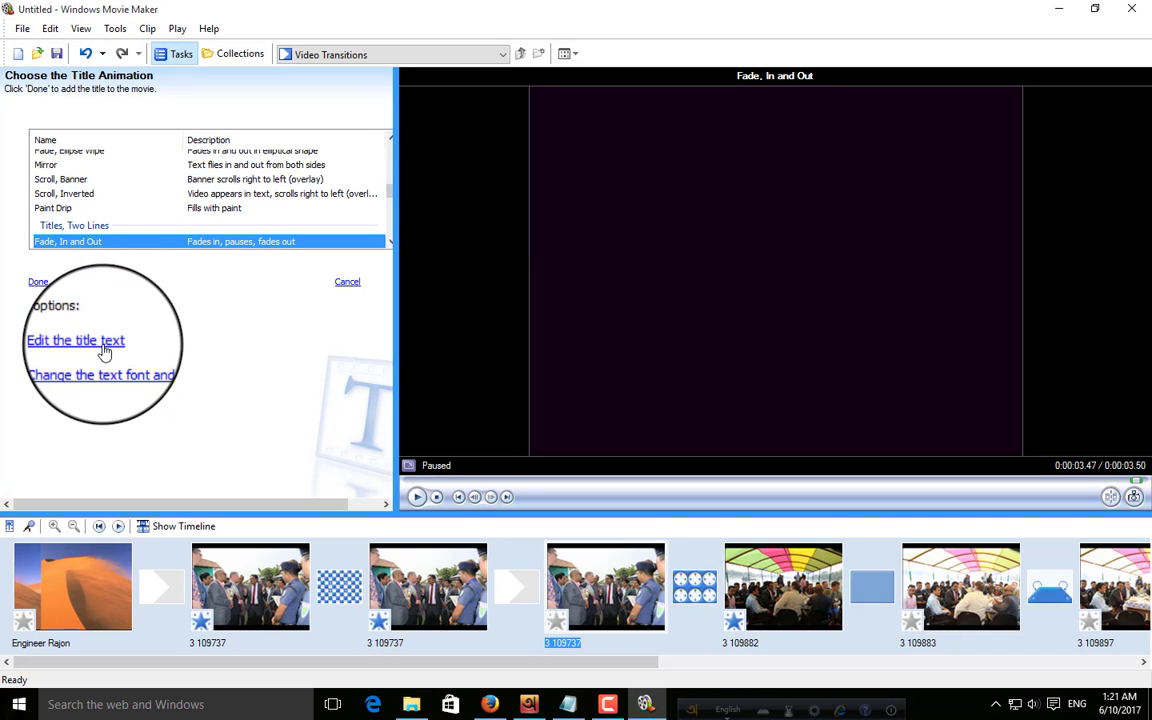
pyautogui.click(65, 181)
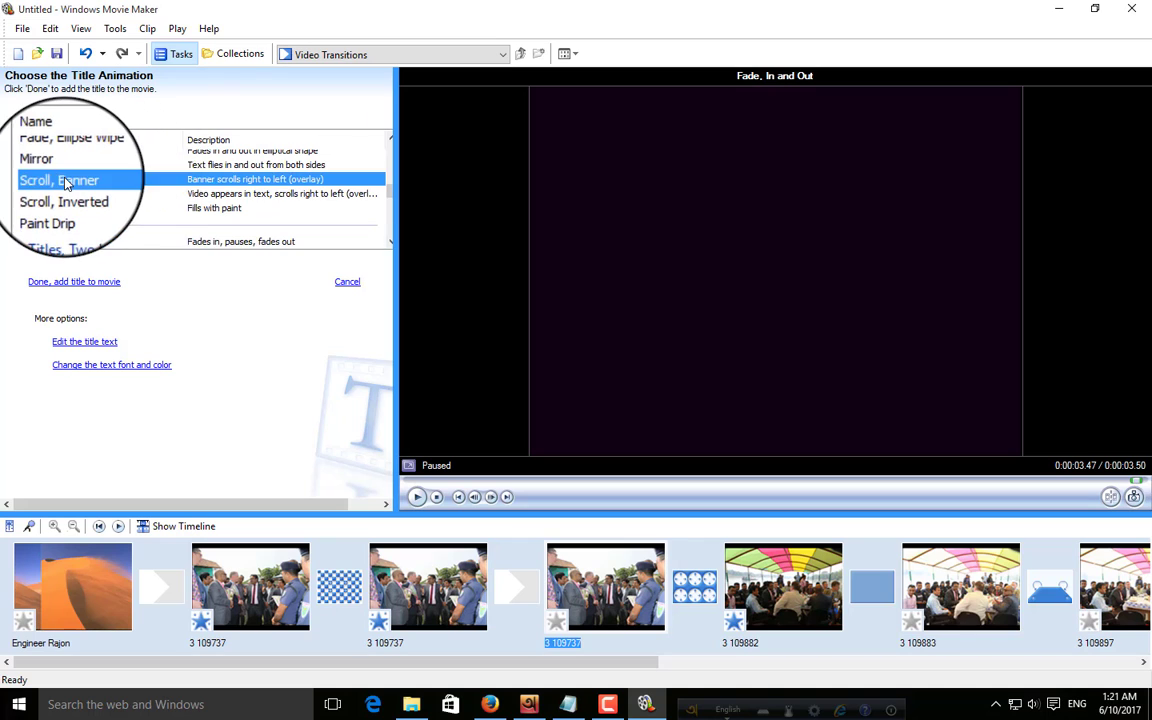
pyautogui.click(97, 283)
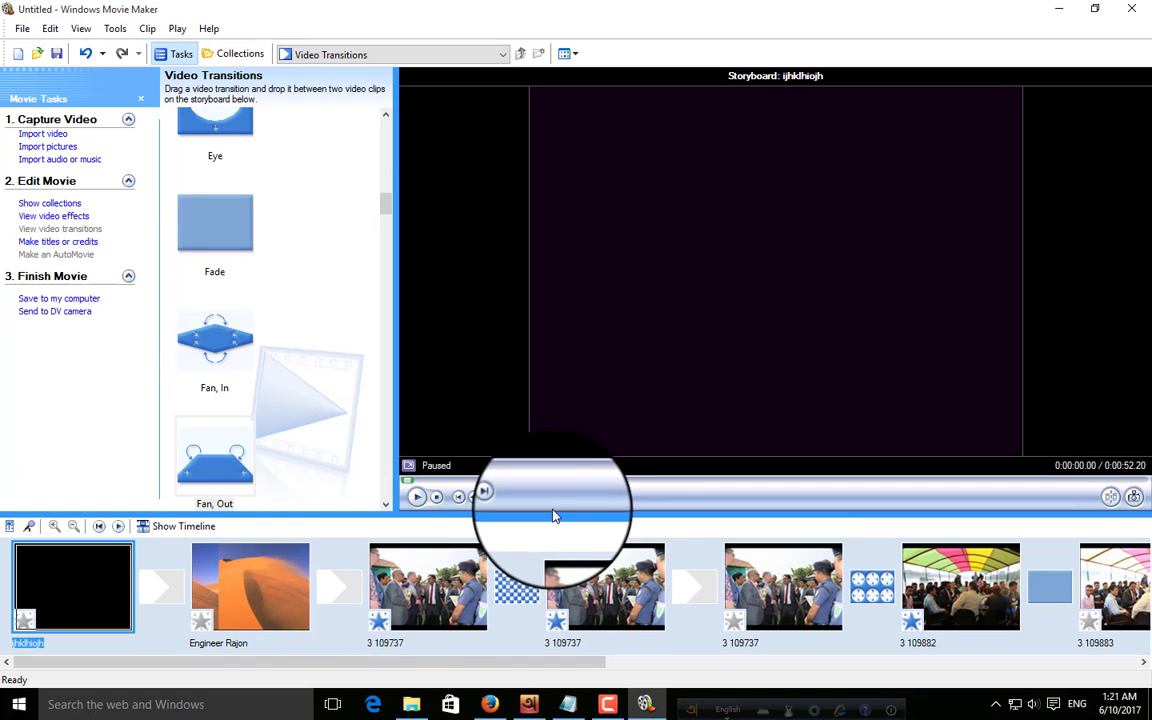
# Play the movie from the new scrolling title, switching between the two title clips on the storyboard.
pyautogui.click(418, 497)
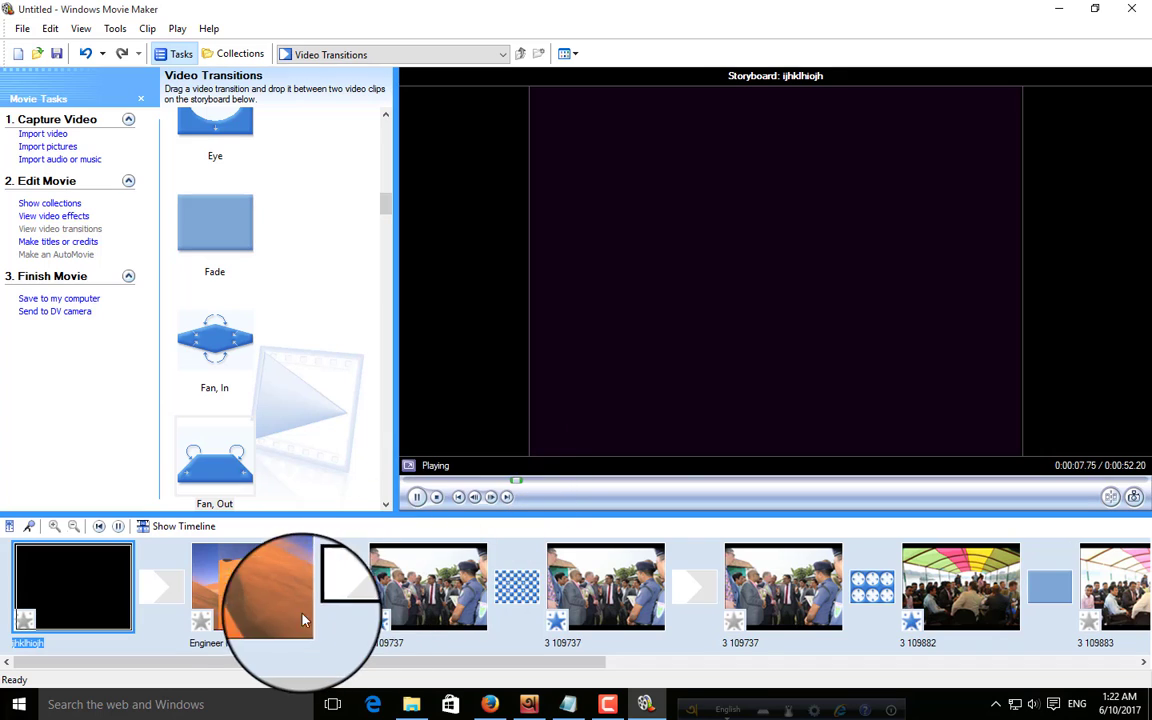
pyautogui.click(245, 552)
pyautogui.click(126, 617)
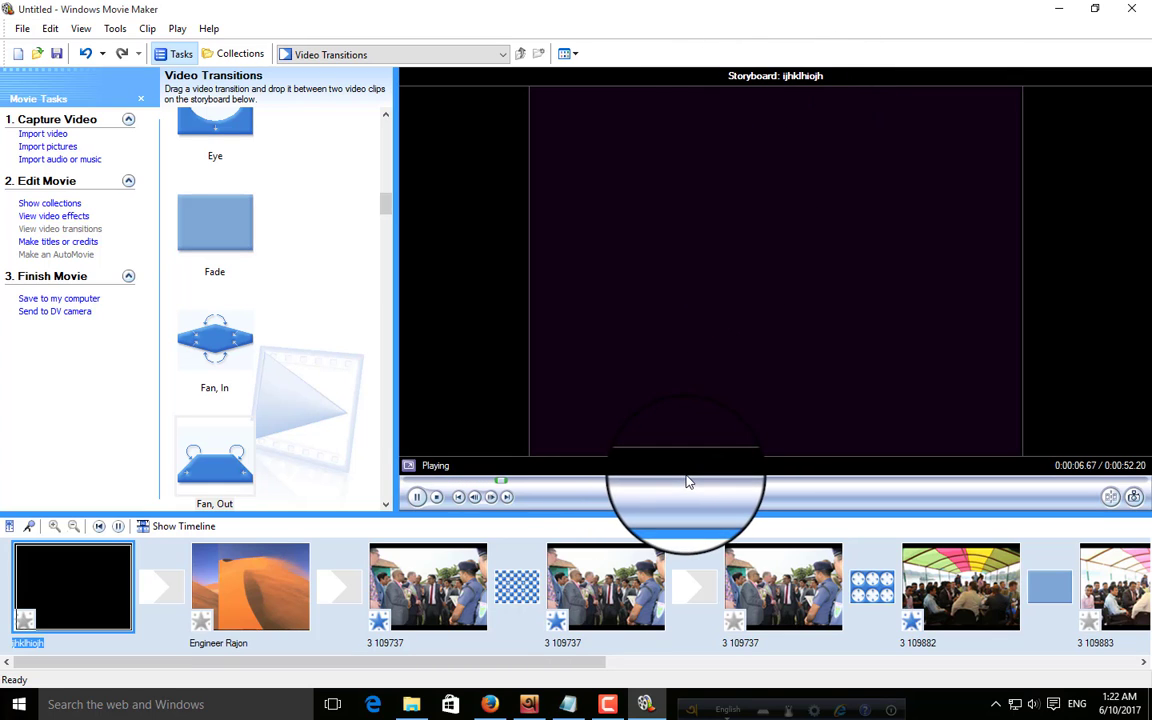
# Start credits at the end of the movie and enter "46knm kl" as the heading and "'k[]" in the first row.
pyautogui.click(52, 243)
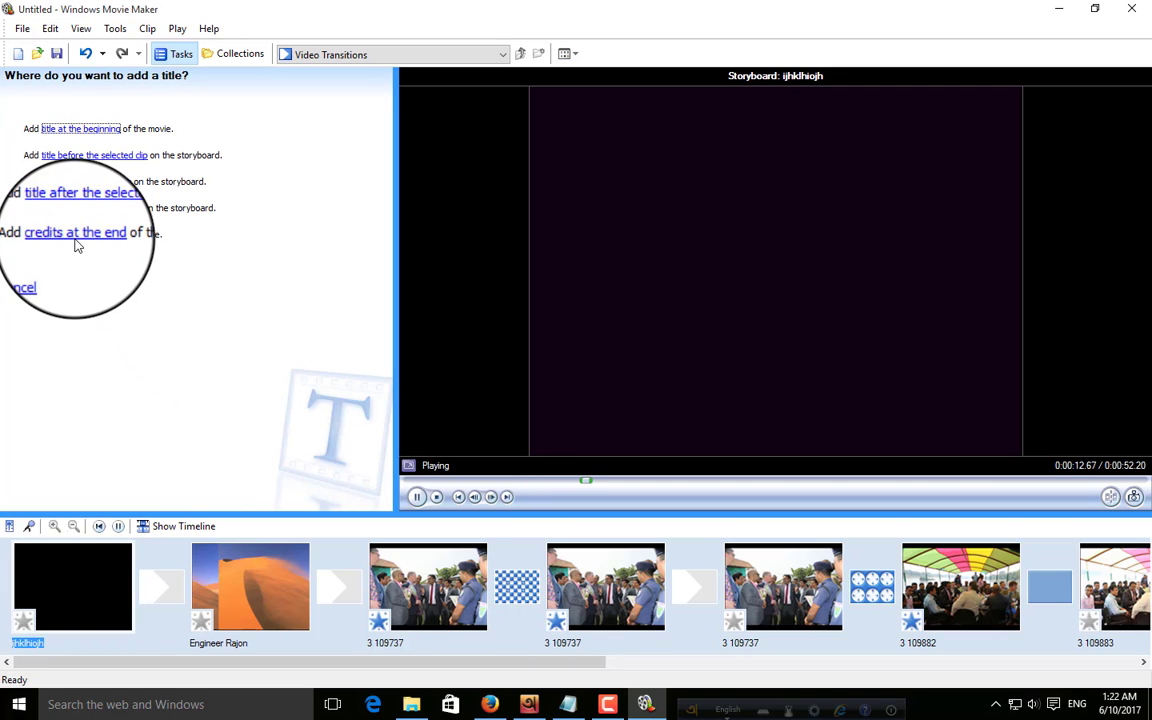
pyautogui.click(77, 245)
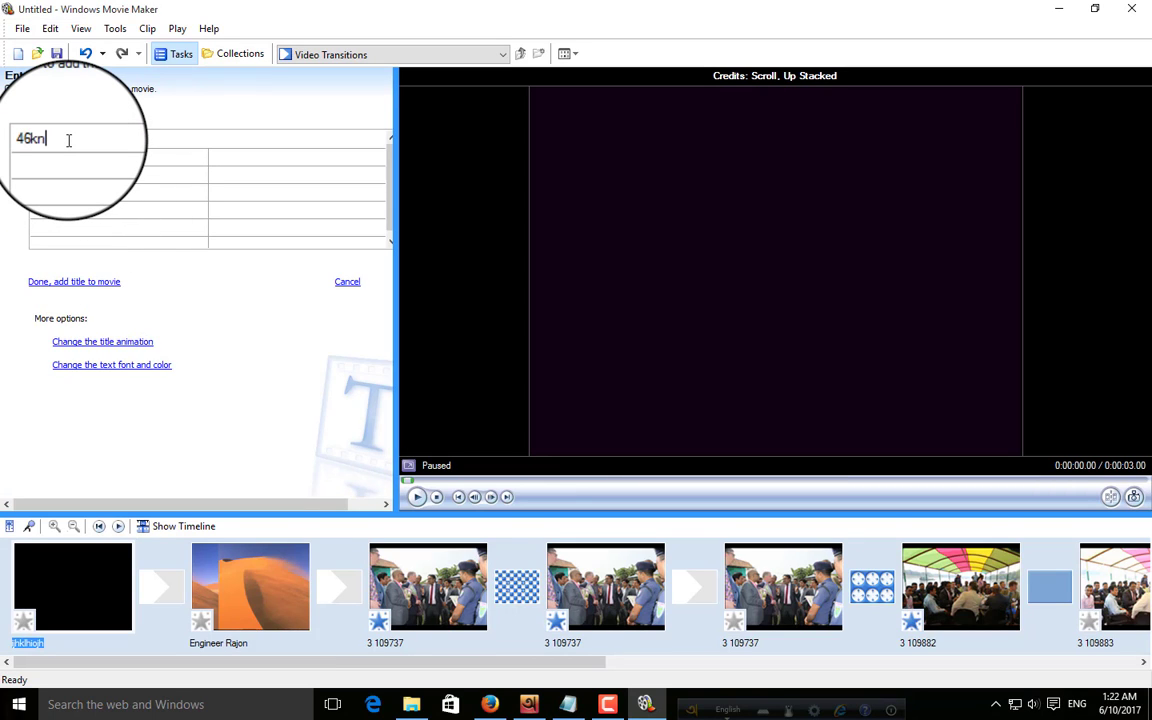
pyautogui.click(82, 157)
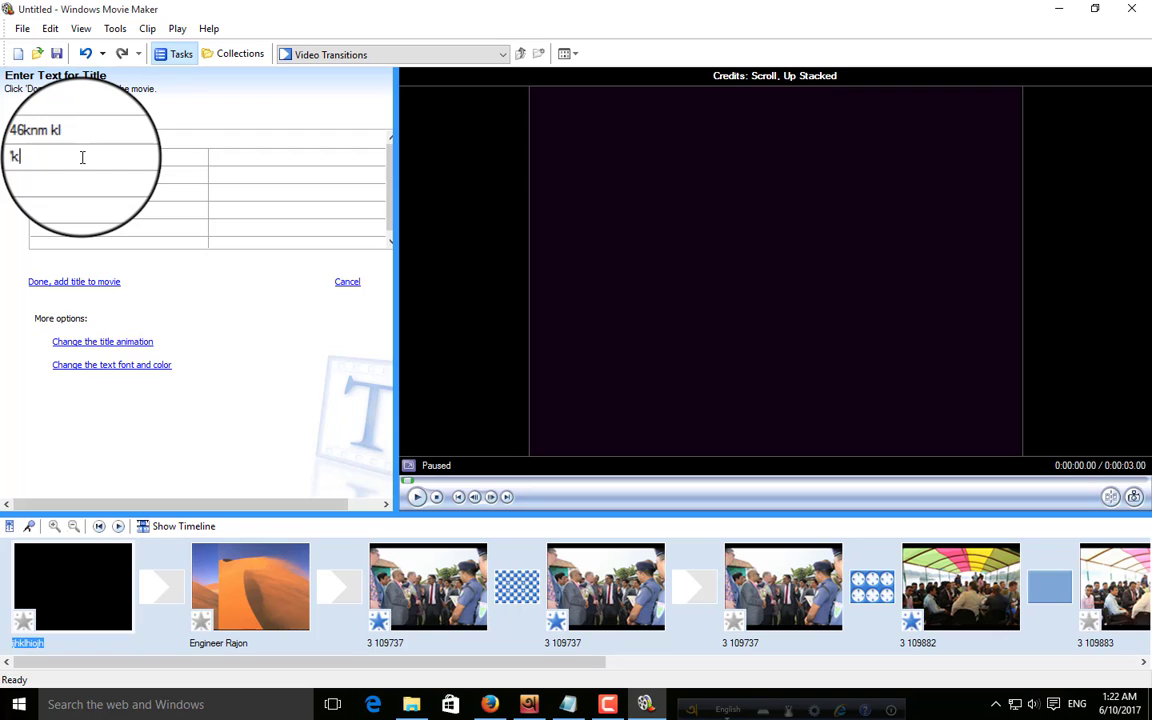
pyautogui.hotkey('alt', 'p')
pyautogui.click(184, 238)
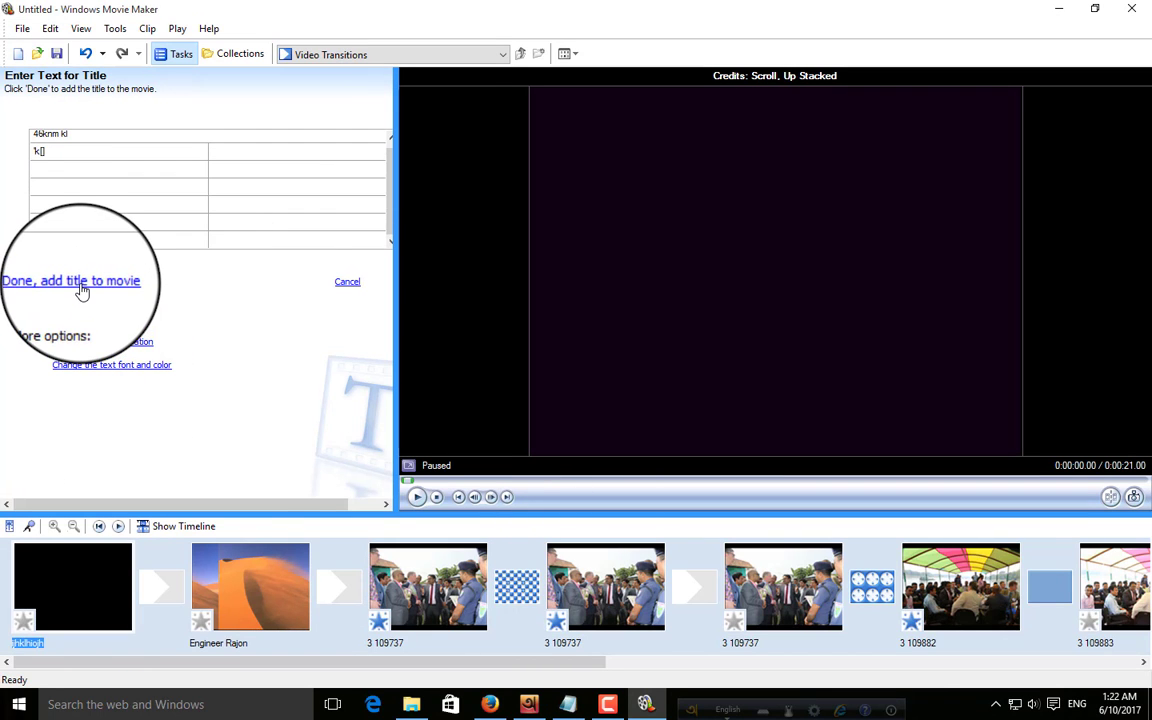
# Set the credits text to 36% transparency, the Mongolian Baiti font and a dark blue color.
pyautogui.click(128, 366)
pyautogui.moveTo(126, 197); pyautogui.dragTo(162, 200)
pyautogui.click(155, 150)
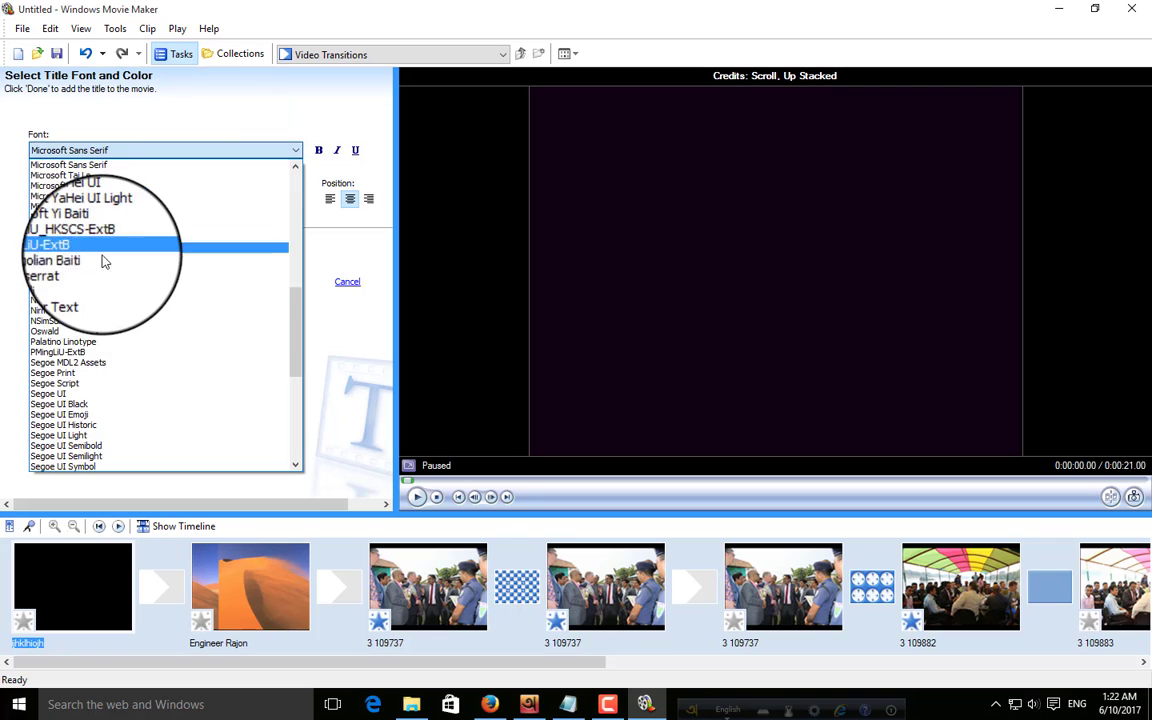
pyautogui.click(103, 264)
pyautogui.click(54, 199)
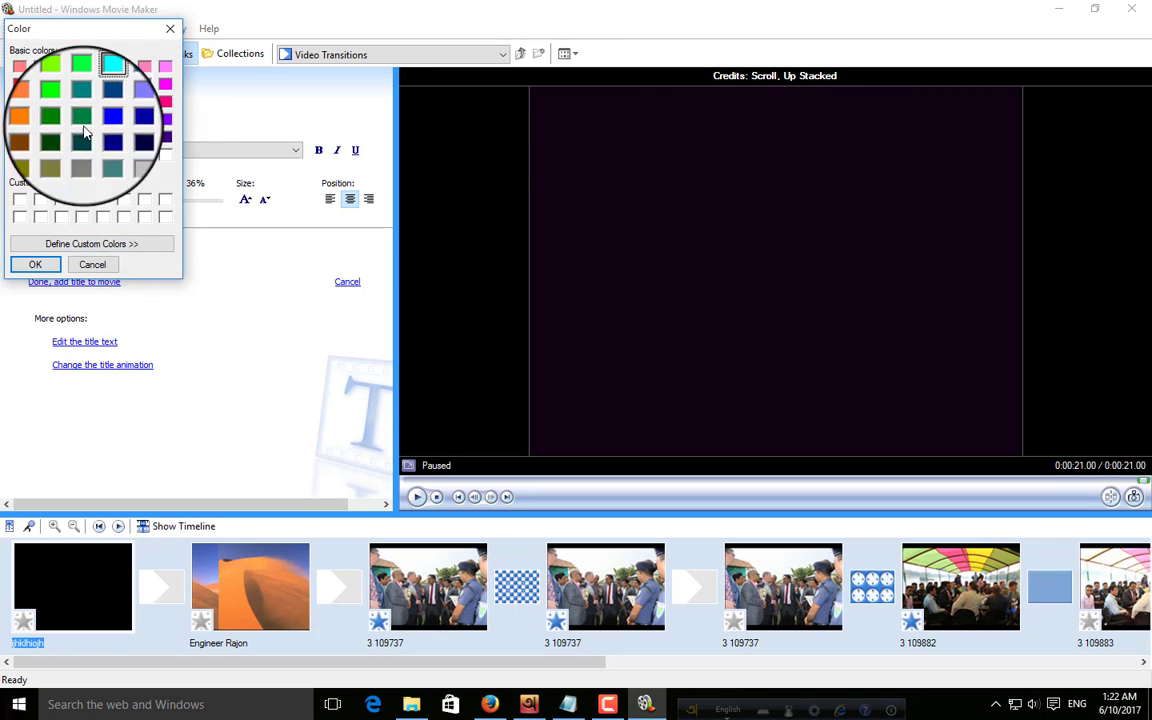
pyautogui.click(103, 136)
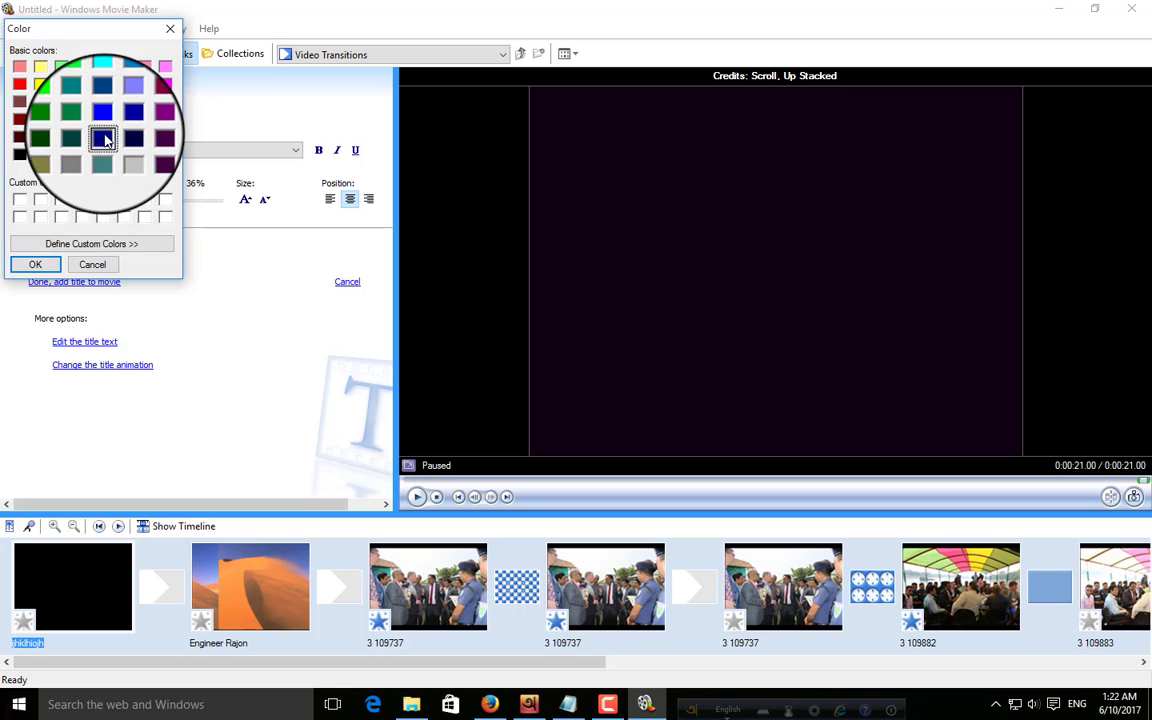
pyautogui.click(36, 268)
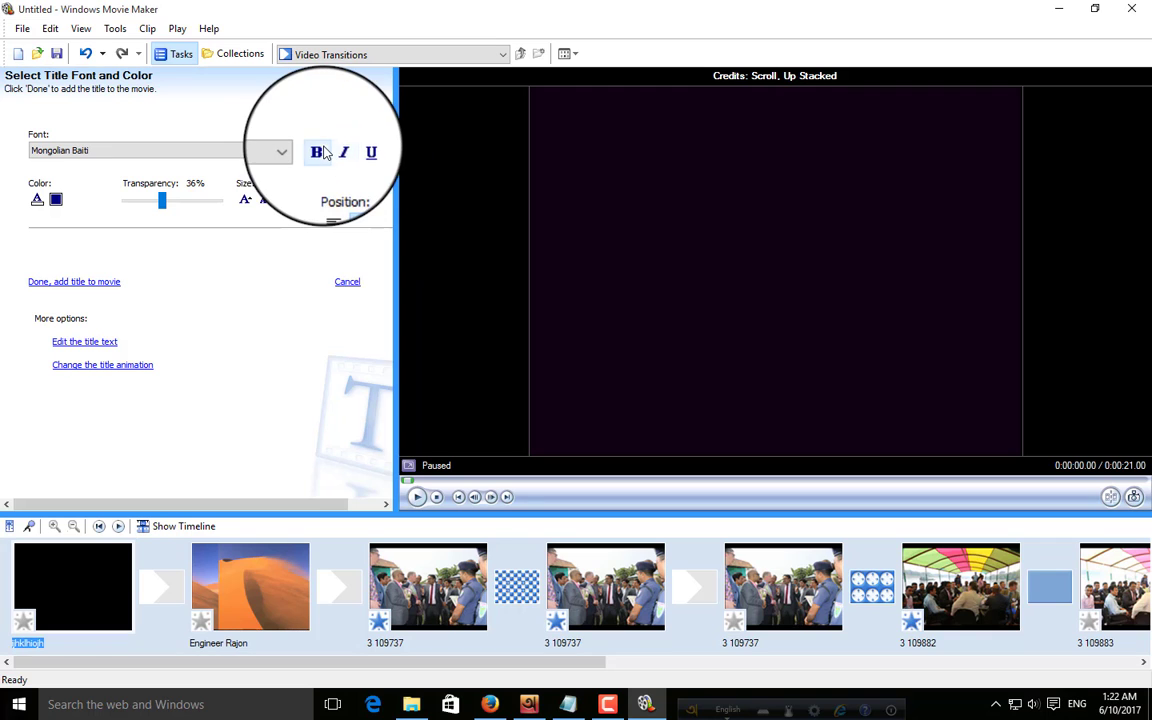
# Make the credits text bold and italic and add the credits to the movie.
pyautogui.click(319, 150)
pyautogui.click(337, 150)
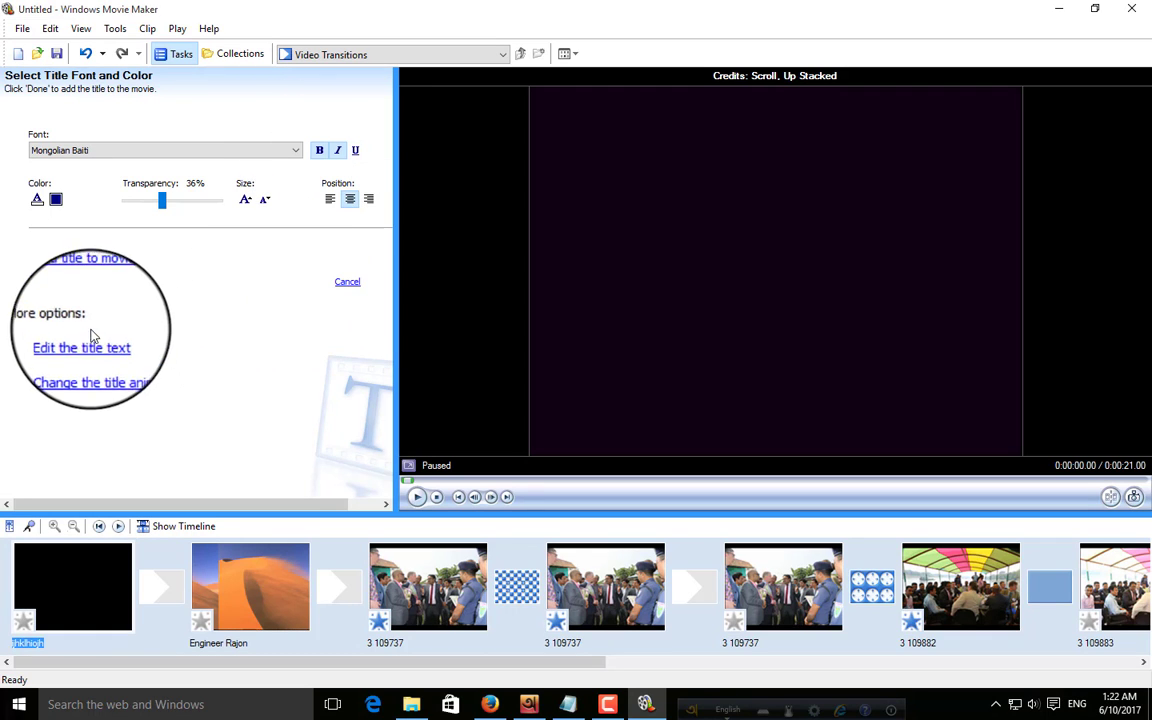
pyautogui.click(72, 285)
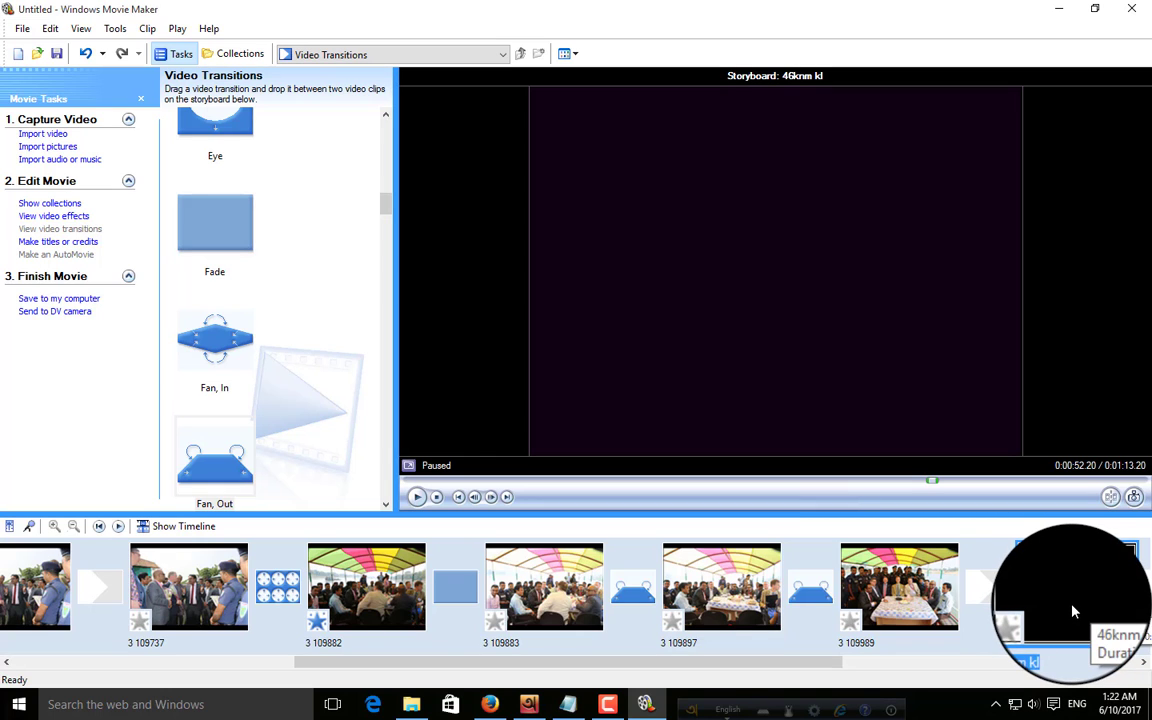
# Add a title after the selected credits clip with the text "891'[l".
pyautogui.click(88, 253)
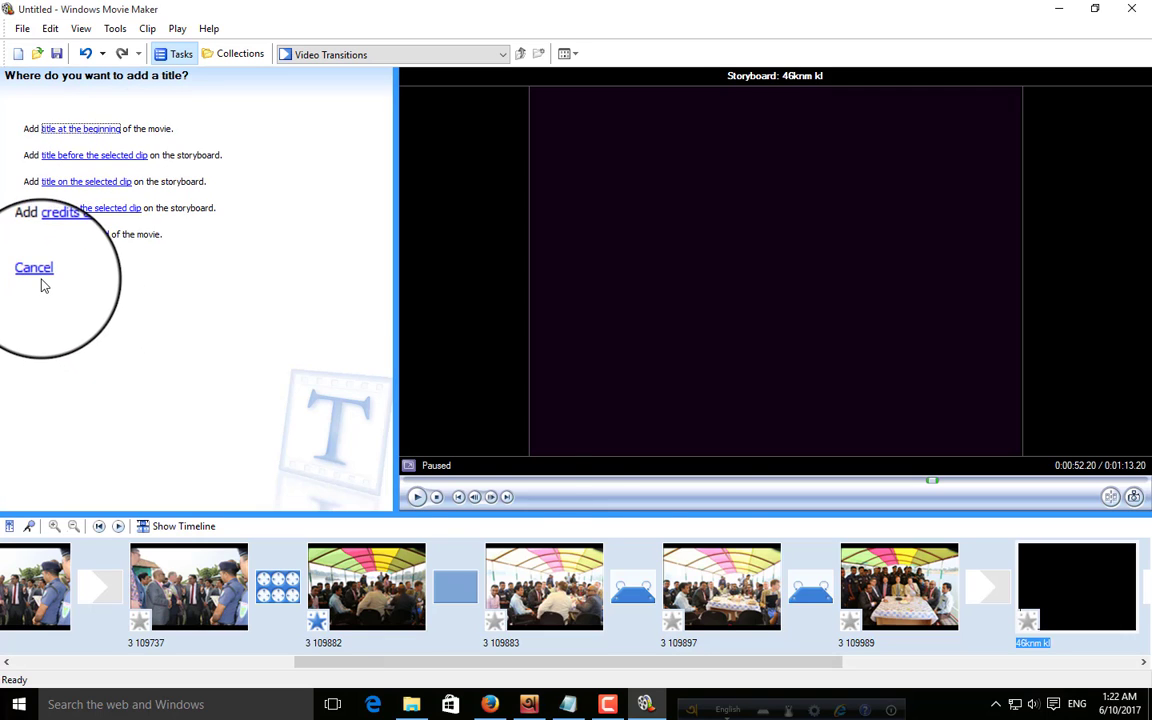
pyautogui.click(86, 212)
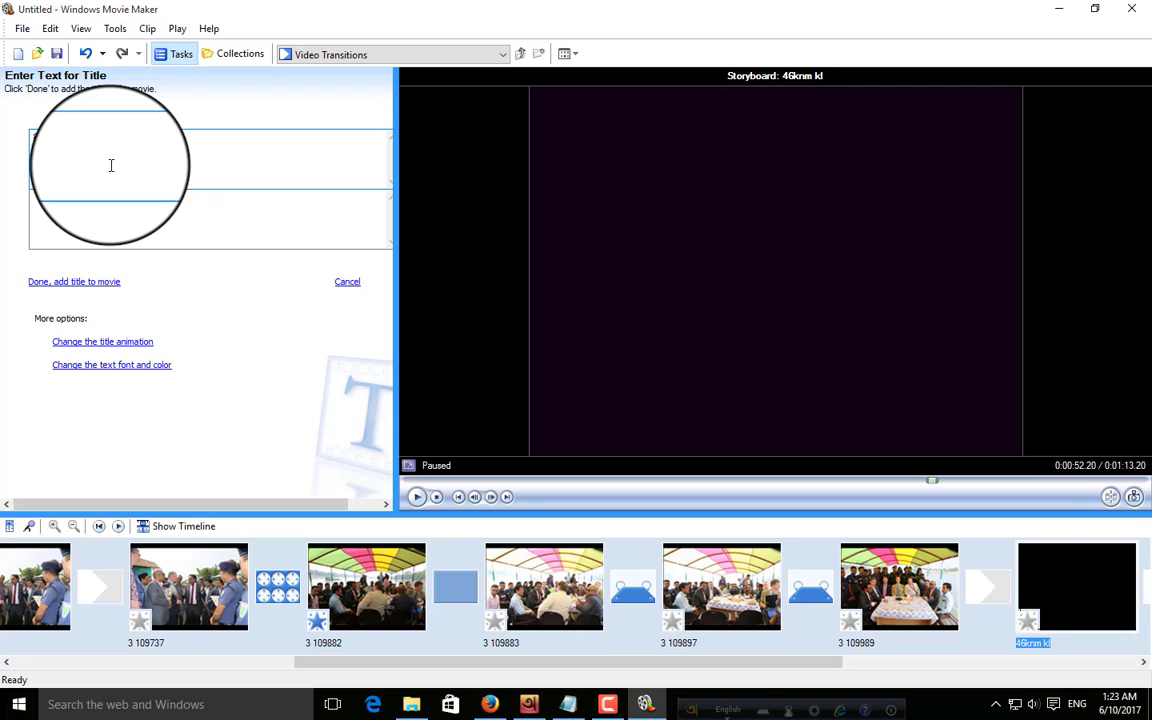
pyautogui.write("891'l[")
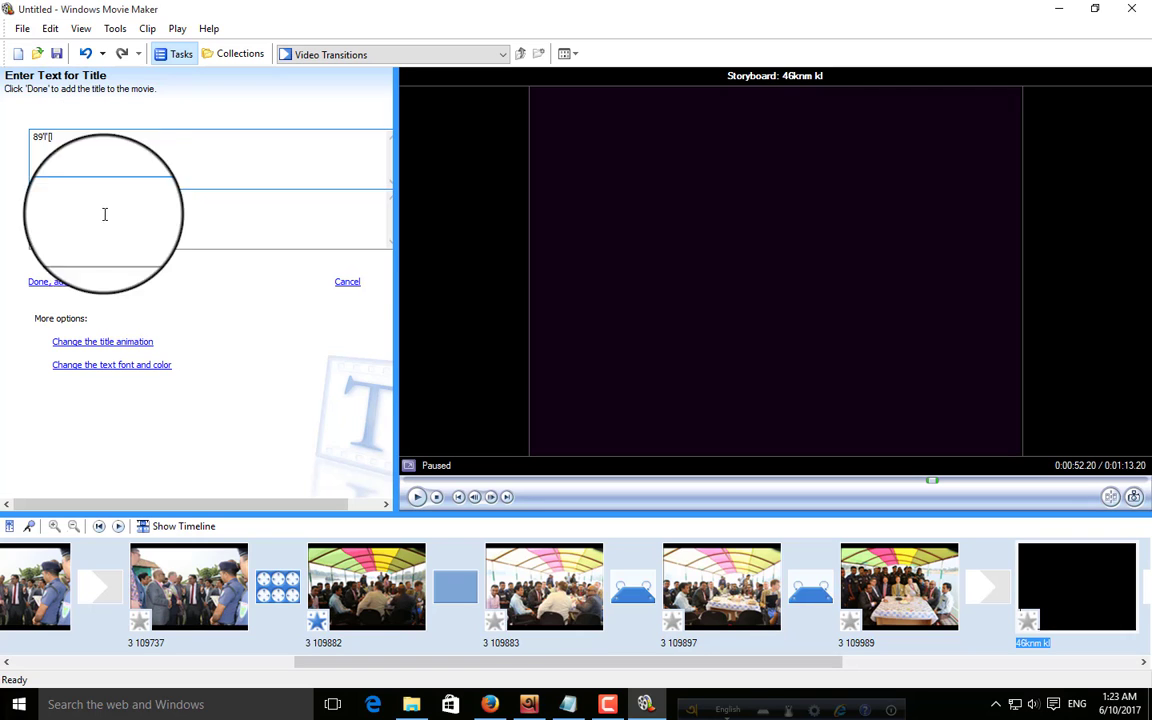
pyautogui.click(88, 281)
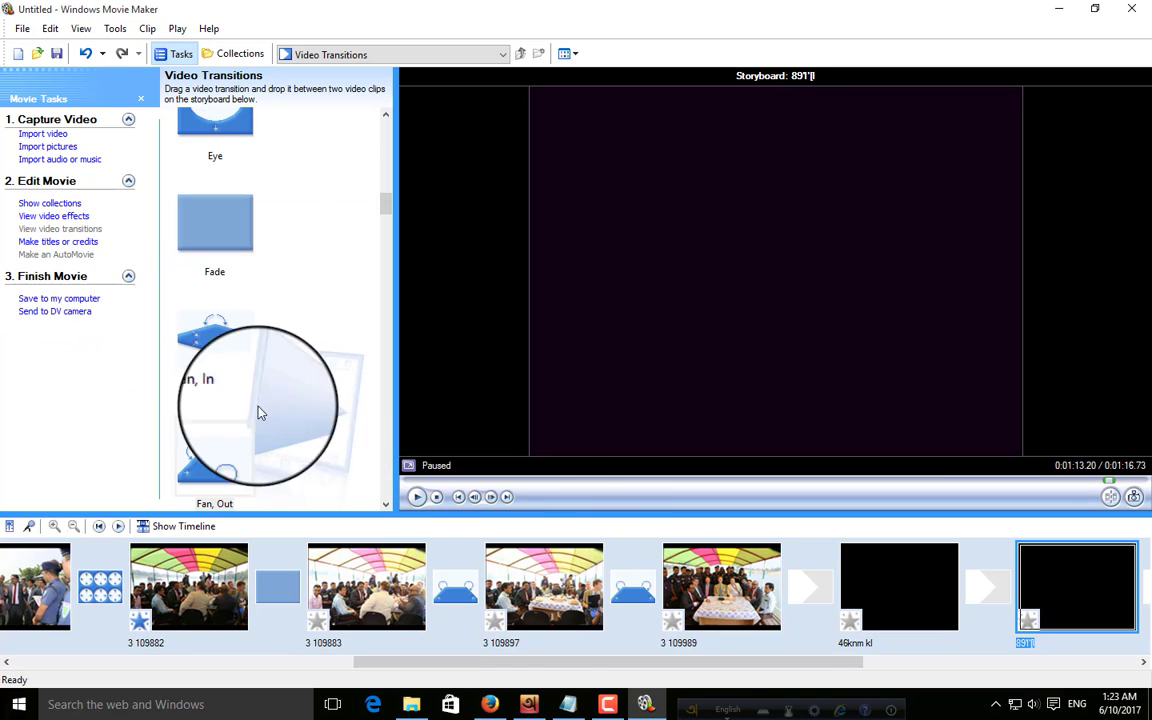
# Hide the Movie Tasks pane and undo the added title and credits clips so only pictures remain on the storyboard.
pyautogui.moveTo(563, 663); pyautogui.dragTo(167, 660)
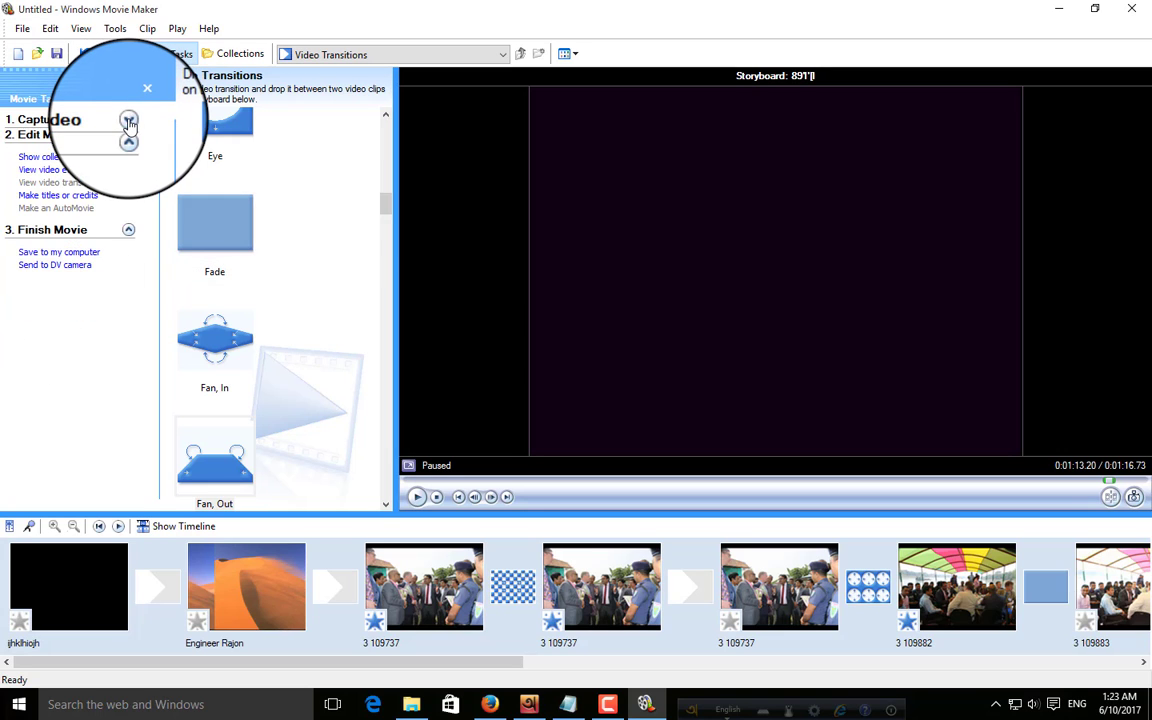
pyautogui.click(165, 53)
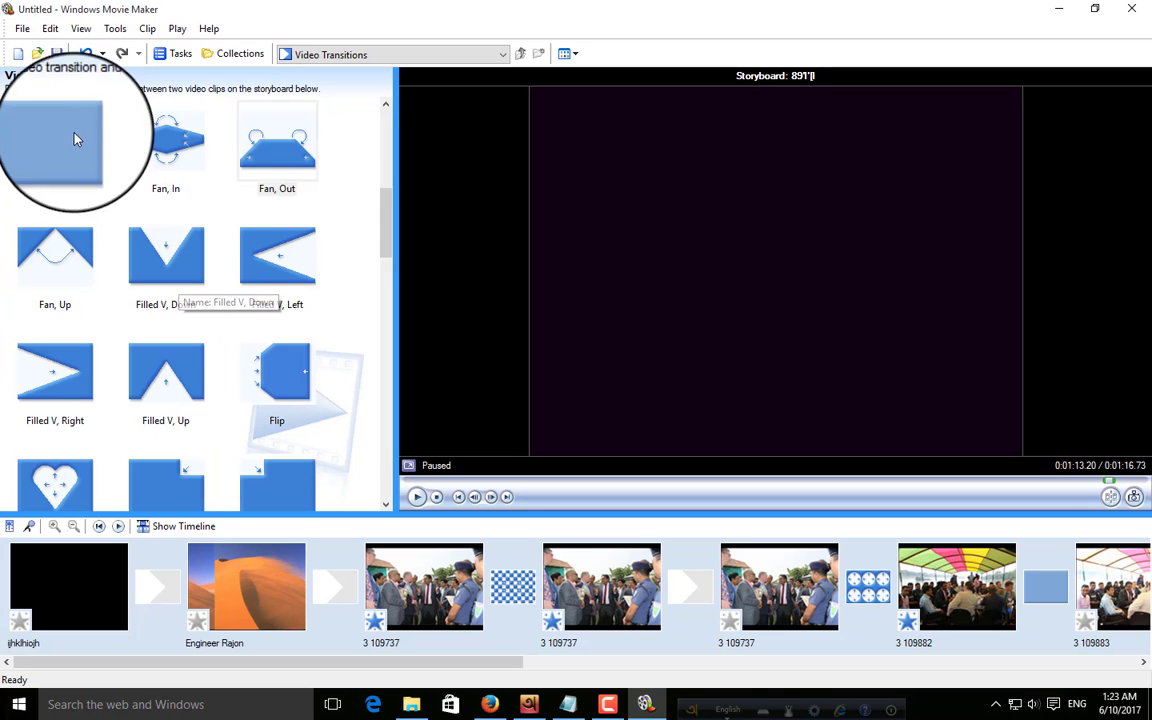
pyautogui.click(22, 30)
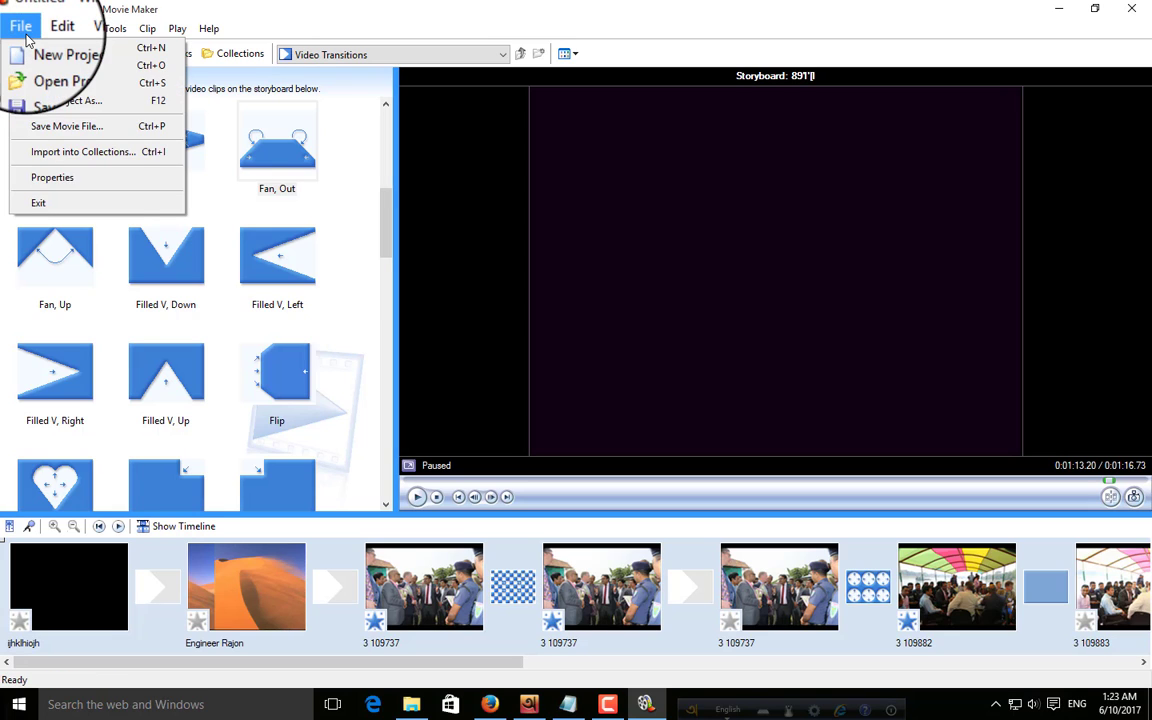
pyautogui.click(341, 158)
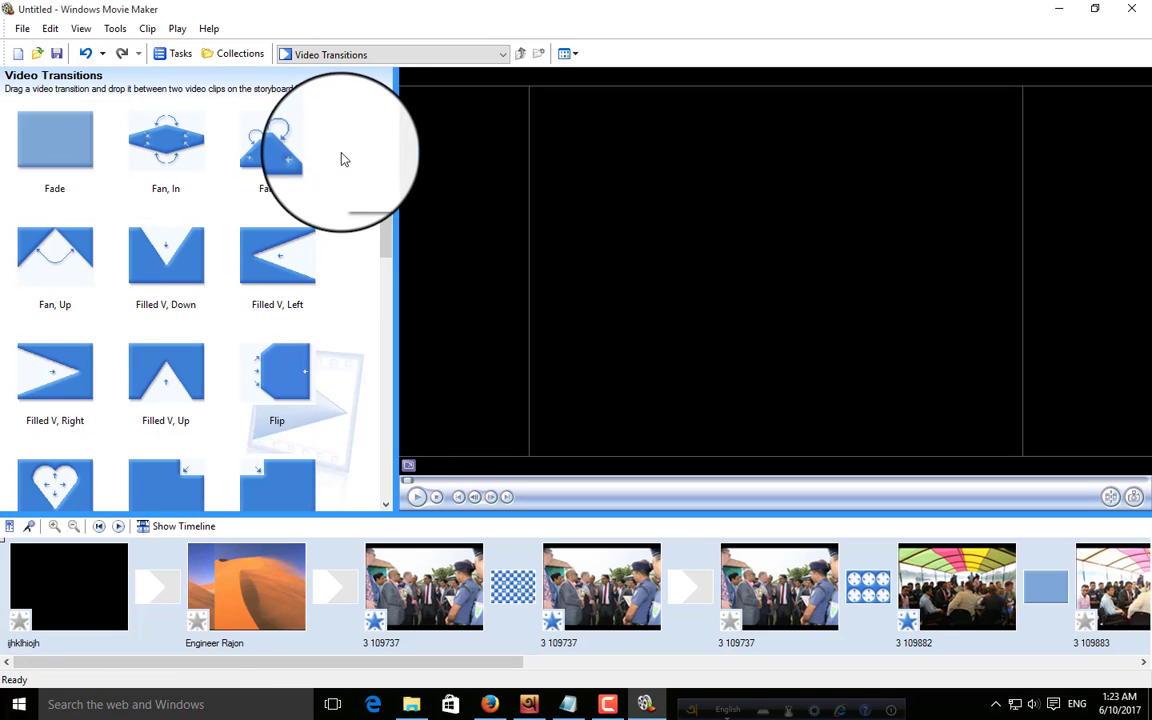
pyautogui.rightClick(343, 155)
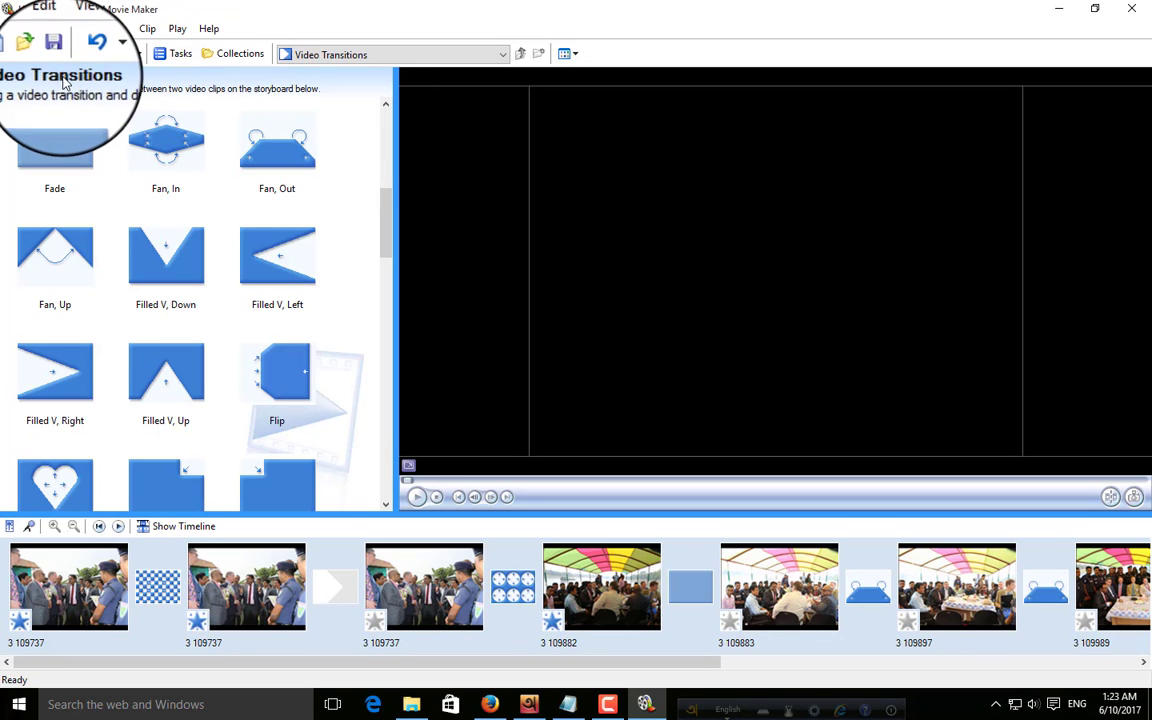
# Look through the Video Effects, Video Transitions and Collections lists, and preview the picture 3 109882 from the collection.
pyautogui.click(352, 56)
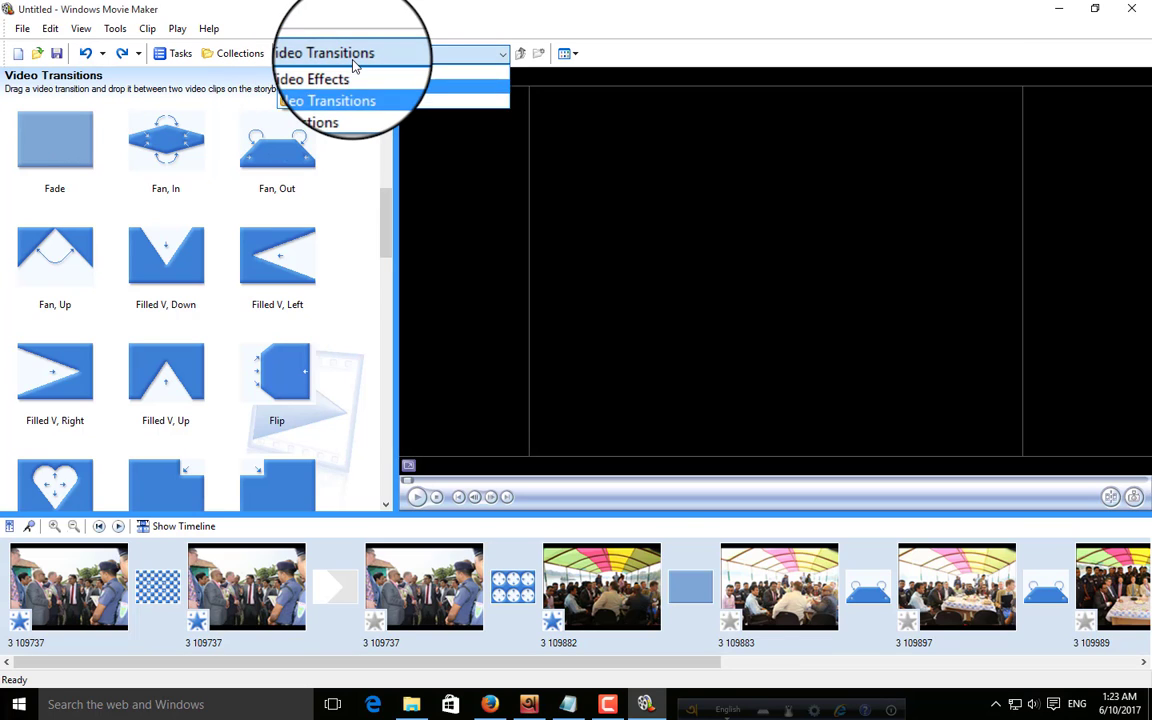
pyautogui.click(352, 66)
pyautogui.click(352, 66)
pyautogui.click(352, 90)
pyautogui.click(352, 66)
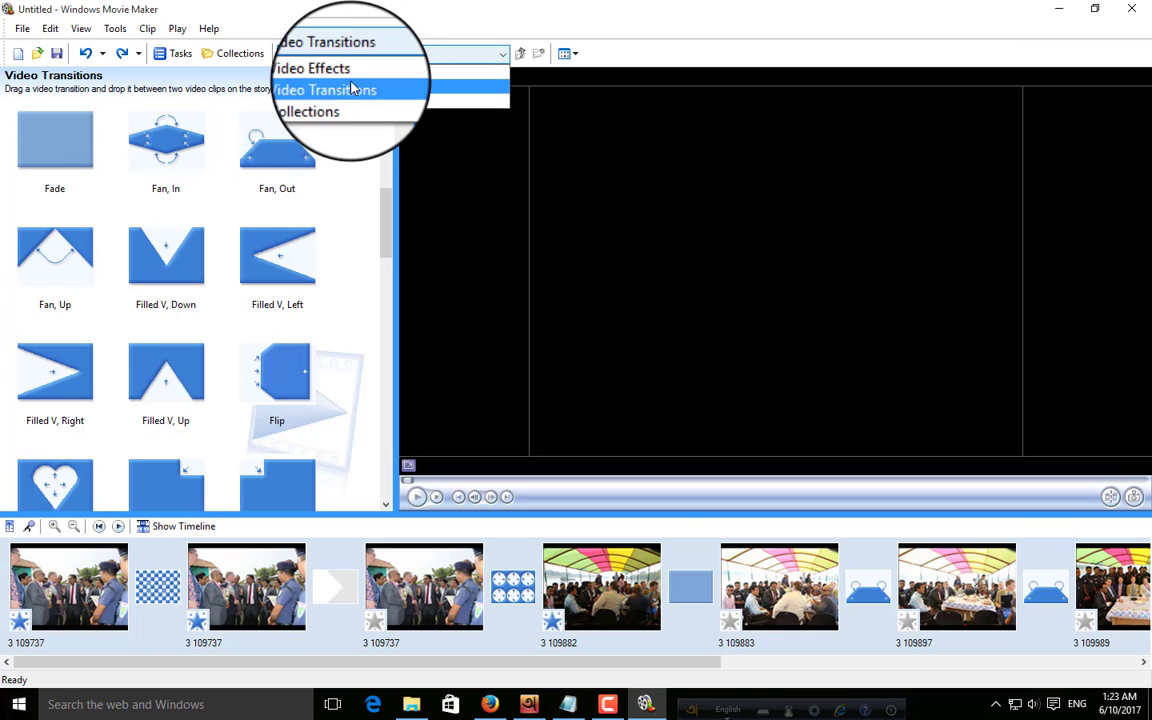
pyautogui.click(352, 70)
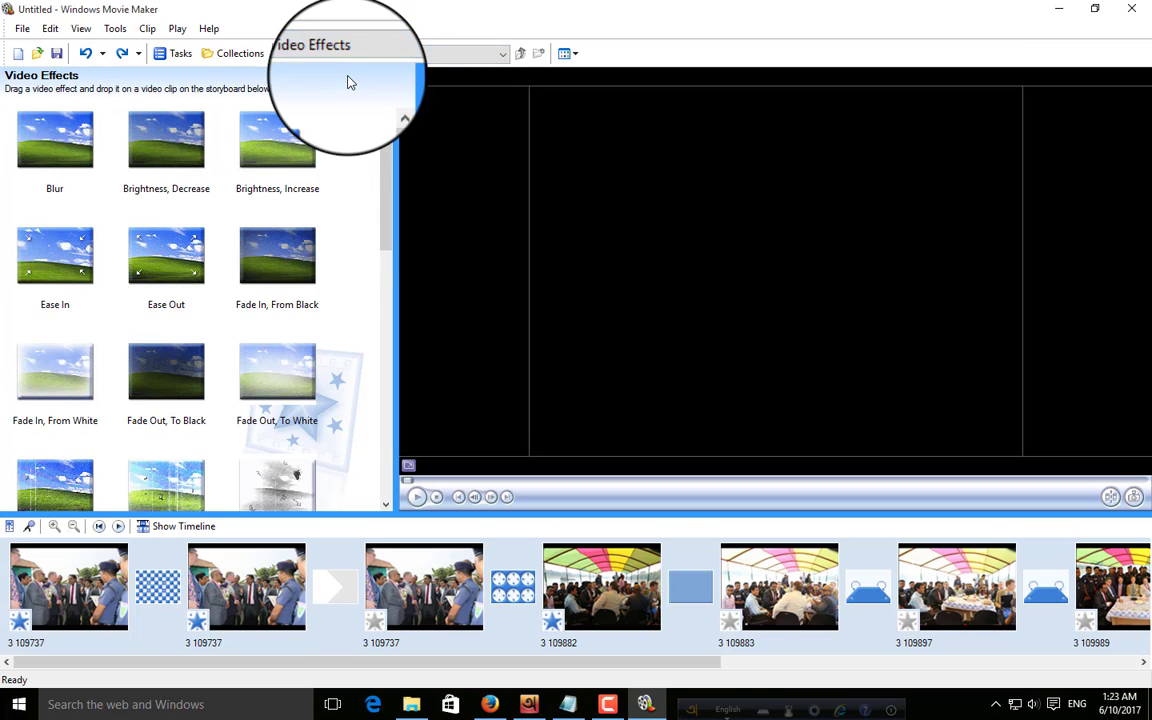
pyautogui.click(489, 58)
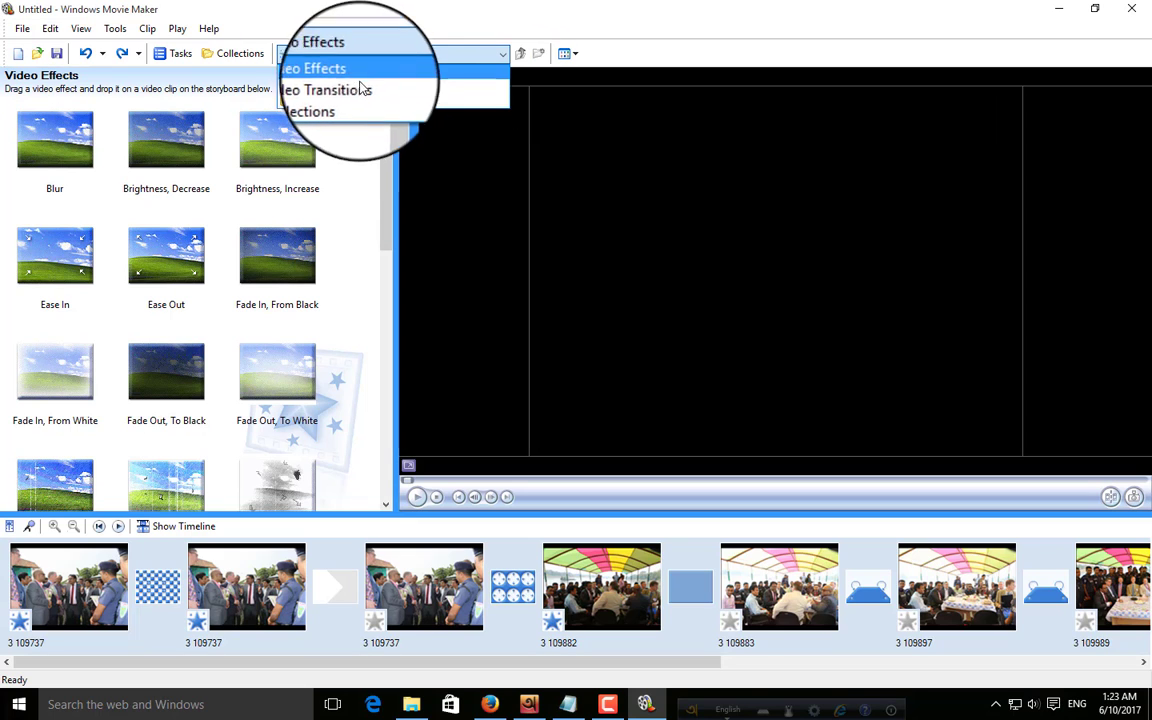
pyautogui.click(375, 90)
pyautogui.click(360, 55)
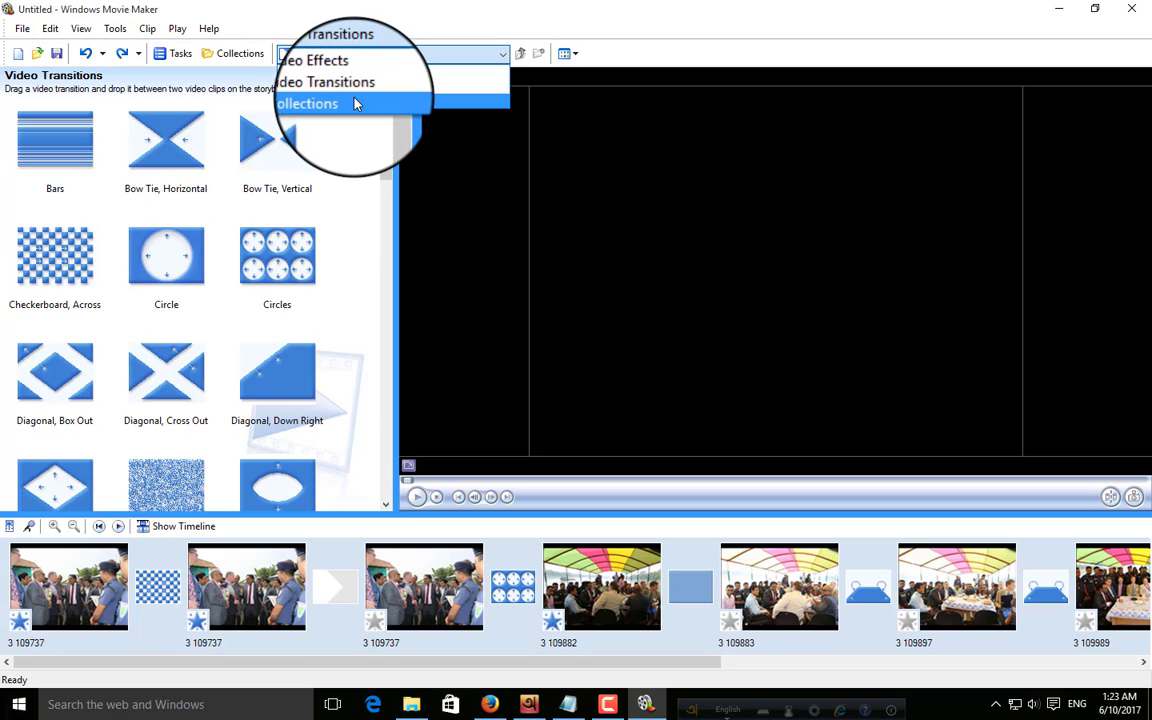
pyautogui.click(356, 104)
pyautogui.click(268, 140)
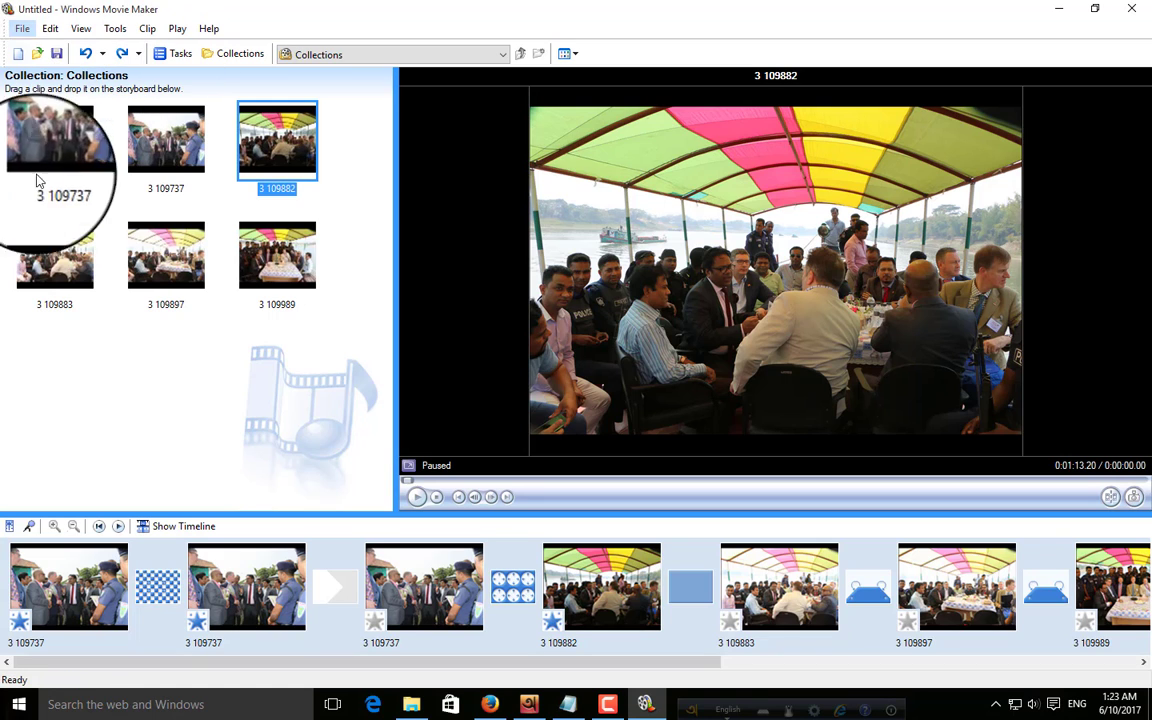
# Switch the storyboard to the timeline view and move the playhead to the start of the movie.
pyautogui.click(52, 29)
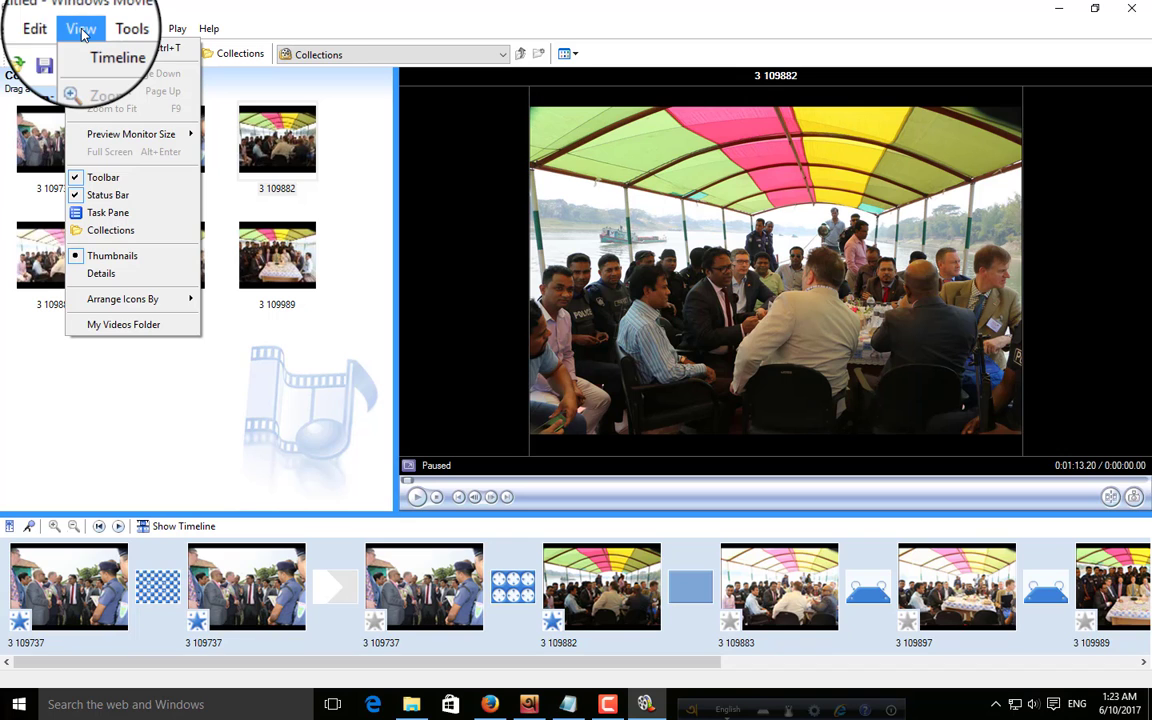
pyautogui.click(100, 47)
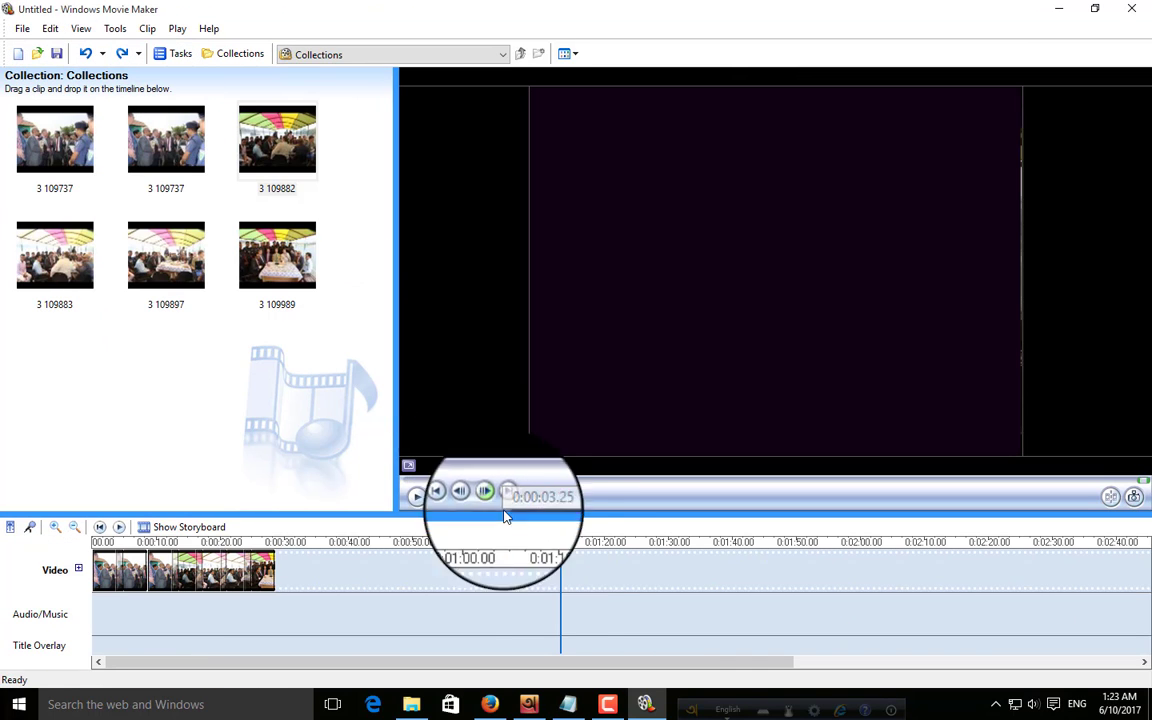
pyautogui.moveTo(560, 553); pyautogui.dragTo(64, 545)
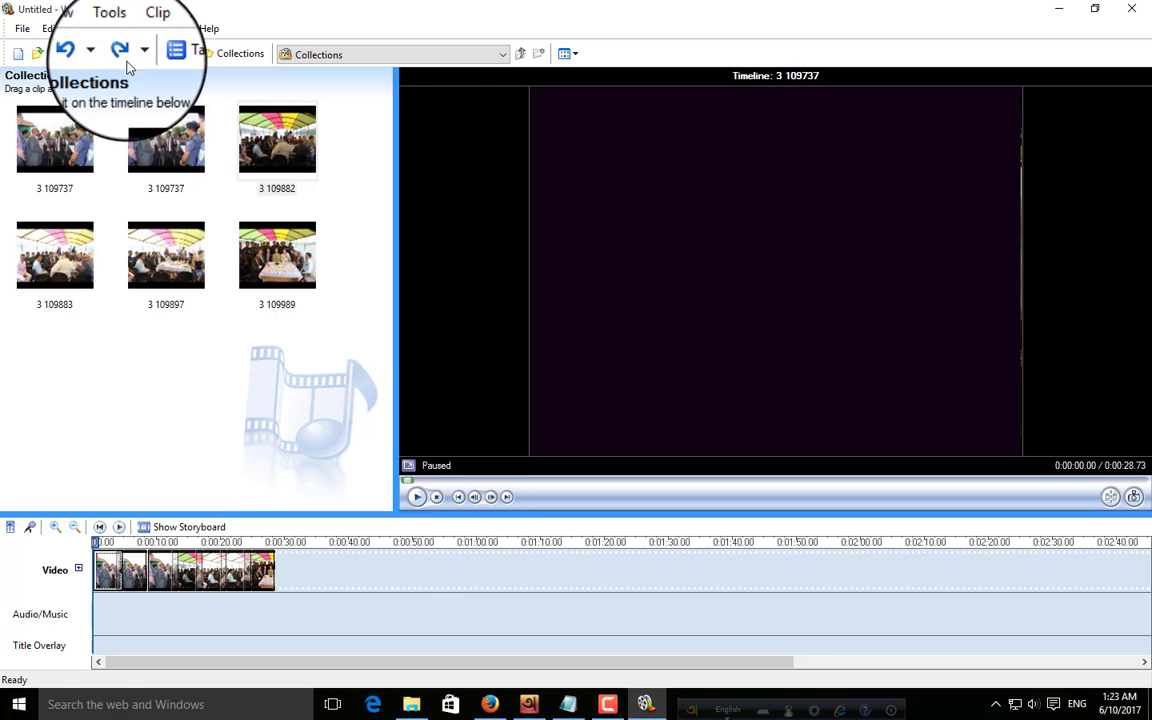
# Try to create an AutoMovie from the timeline clips using the Sports Highlights editing style.
pyautogui.click(115, 28)
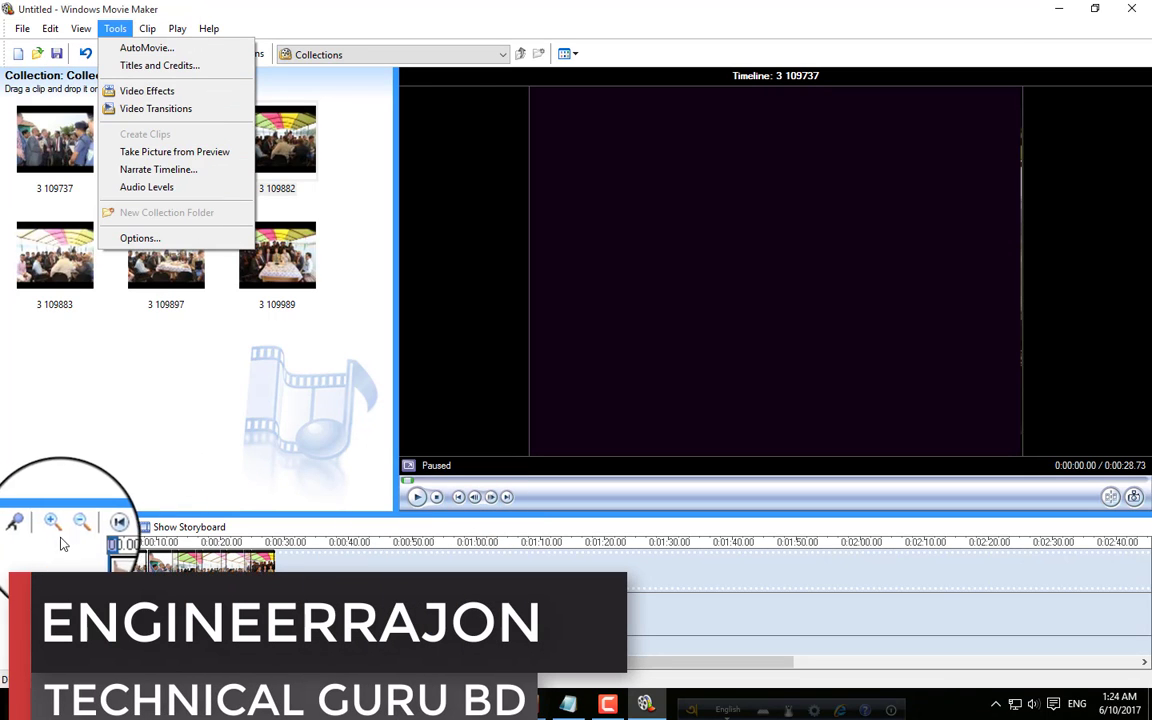
pyautogui.click(150, 44)
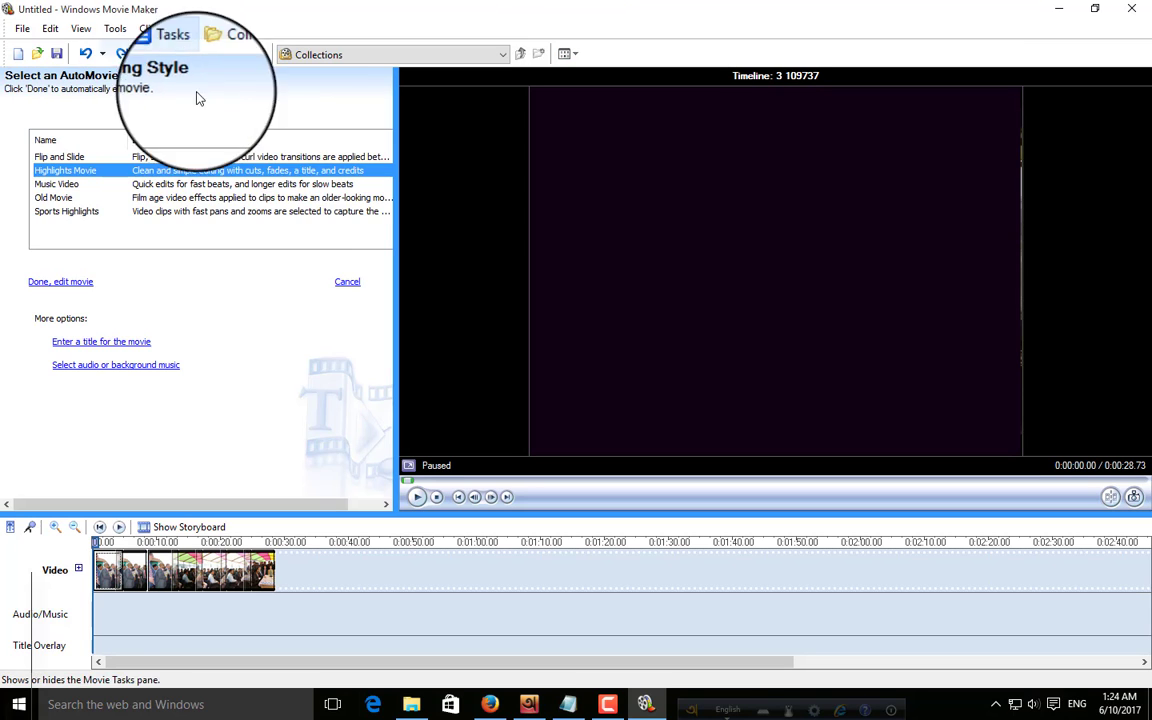
pyautogui.click(103, 212)
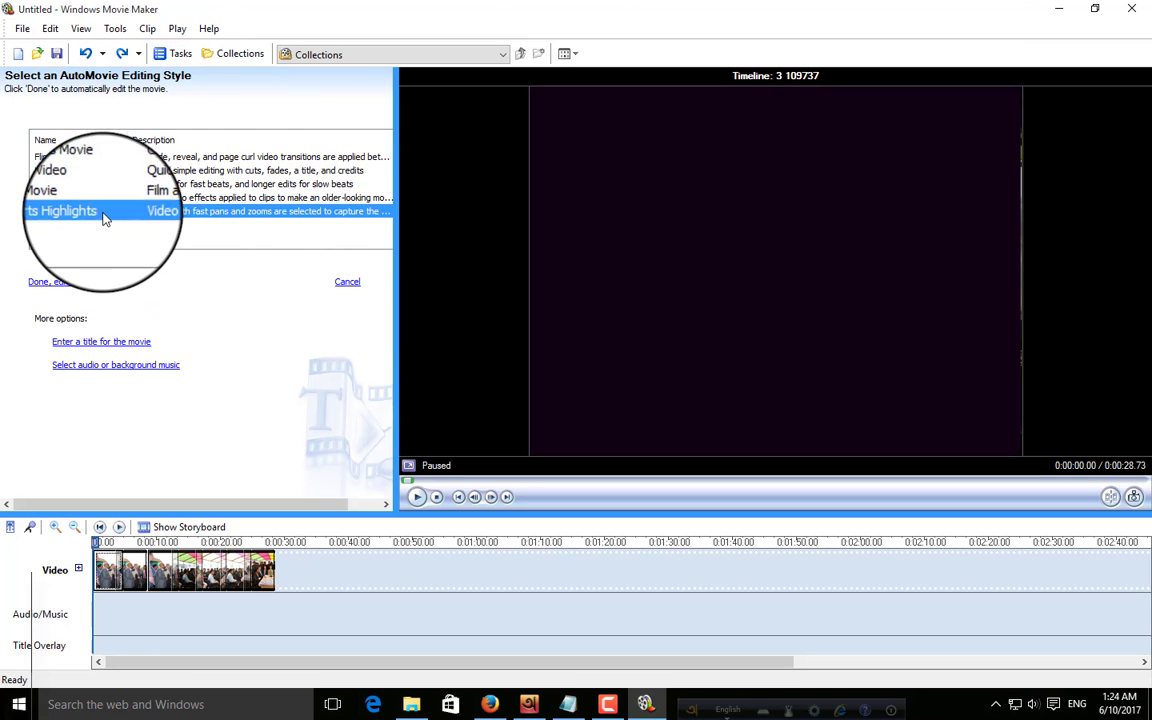
pyautogui.click(60, 281)
pyautogui.click(704, 418)
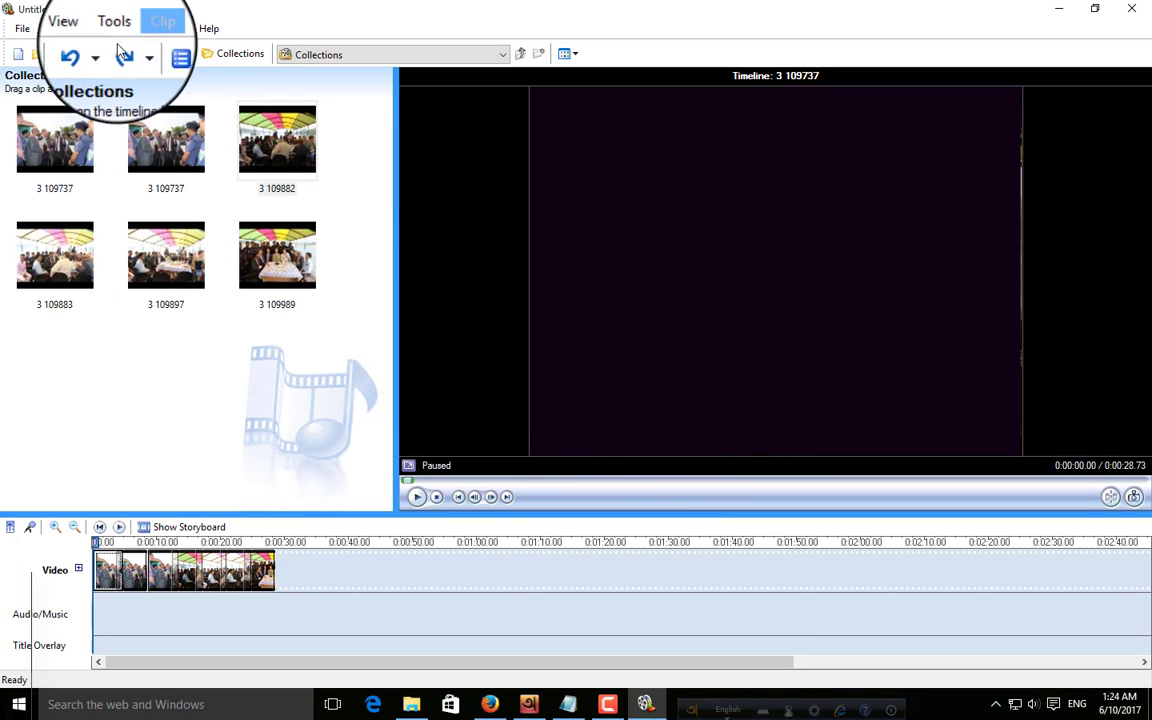
# Take a picture from the preview frame and save it as 3 109737_0001 in the Pictures folder.
pyautogui.click(115, 28)
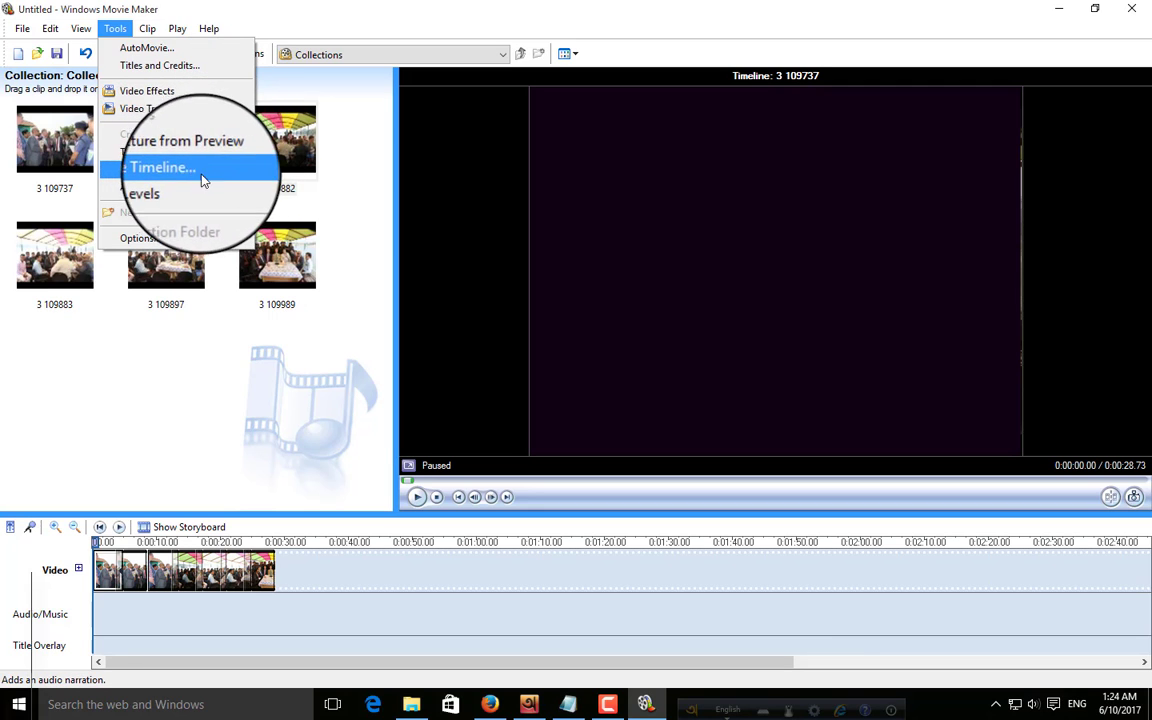
pyautogui.click(165, 150)
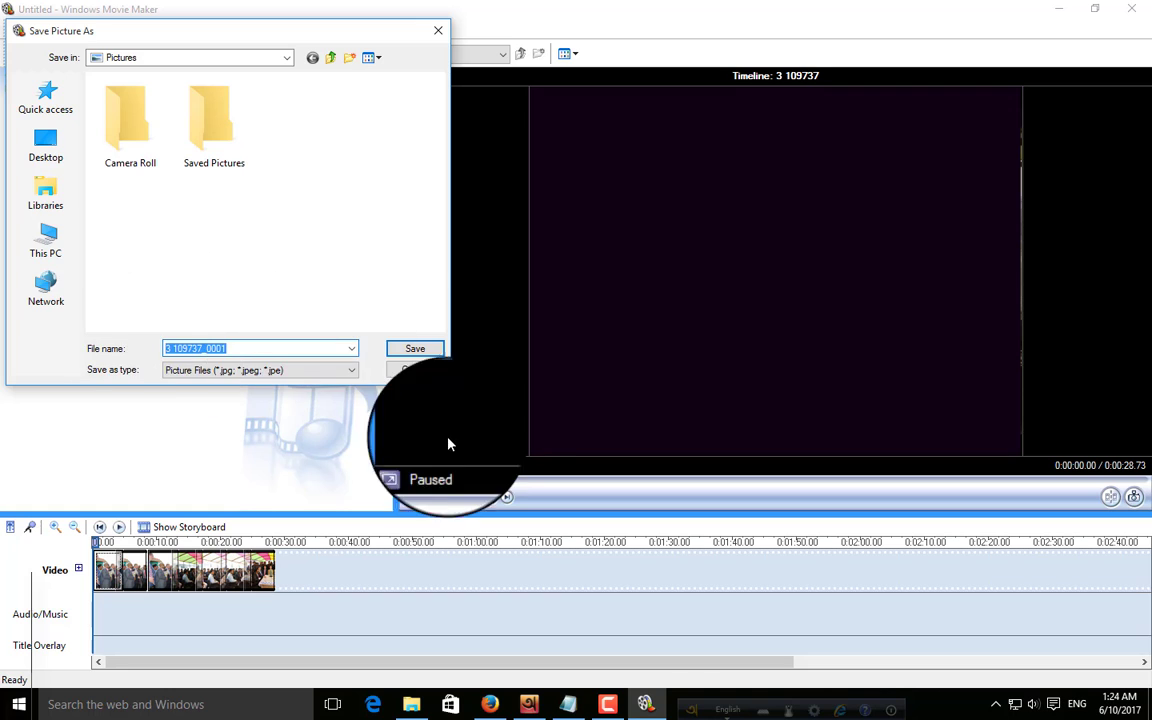
pyautogui.click(415, 348)
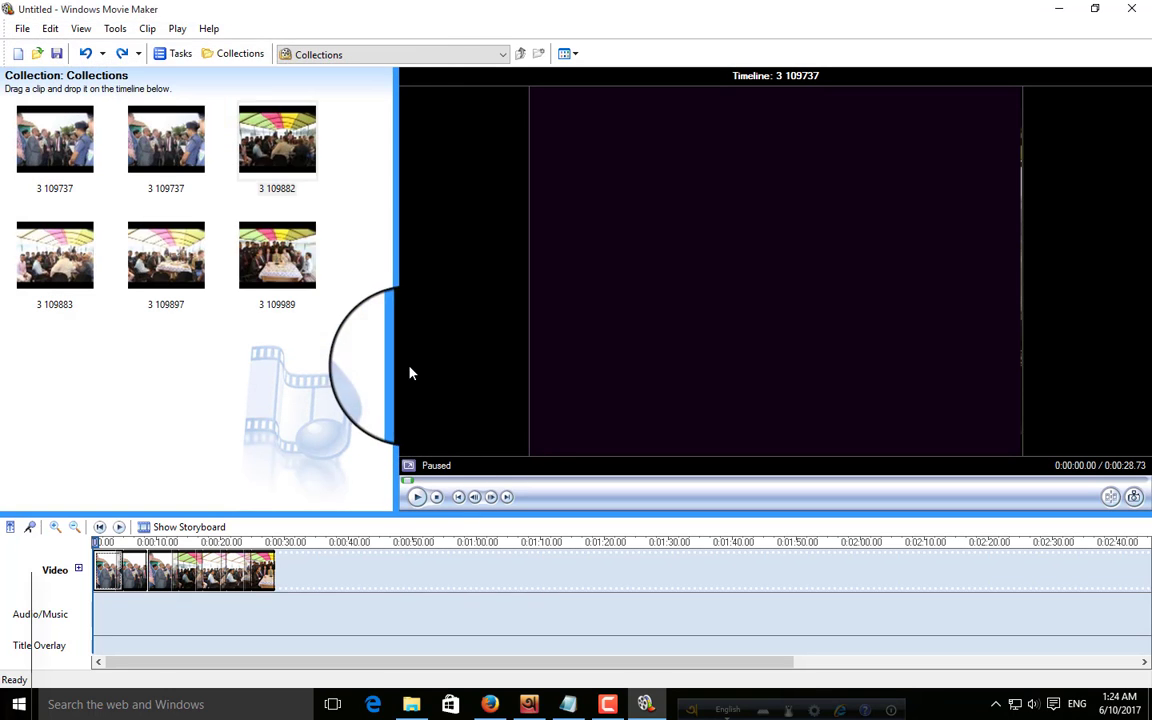
# Add the Brightness, Increase video effect to the first timeline clip and play the timeline to preview it.
pyautogui.click(147, 28)
pyautogui.moveTo(263, 68)
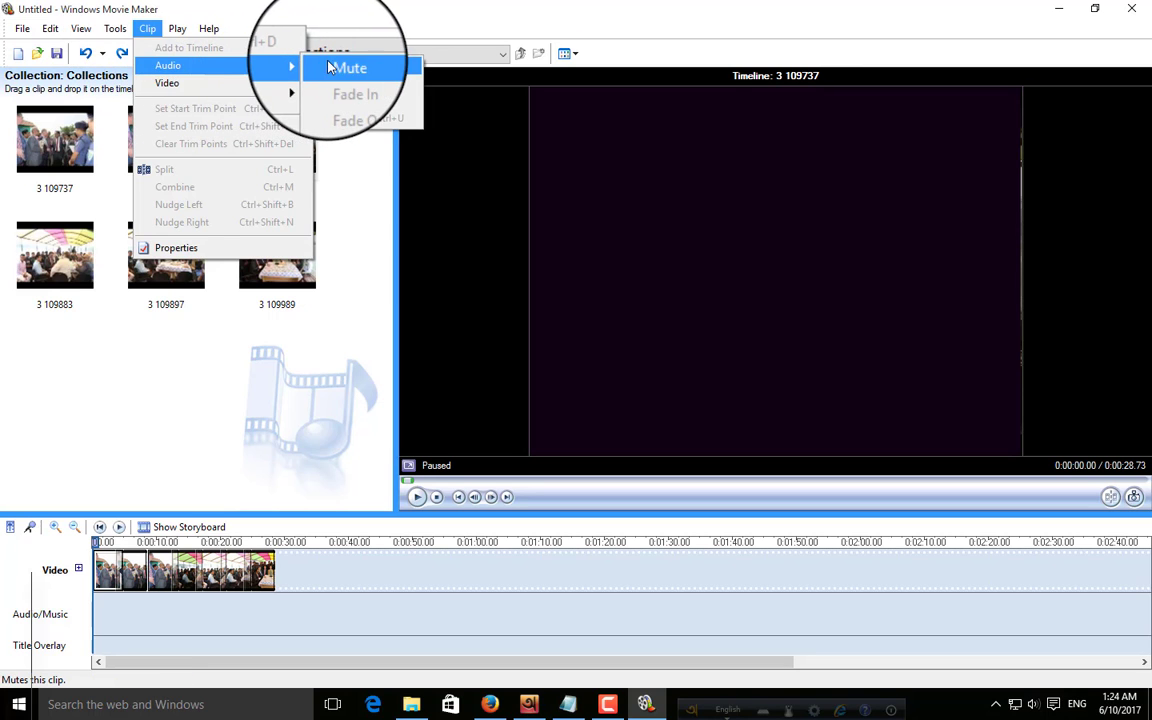
pyautogui.moveTo(296, 85)
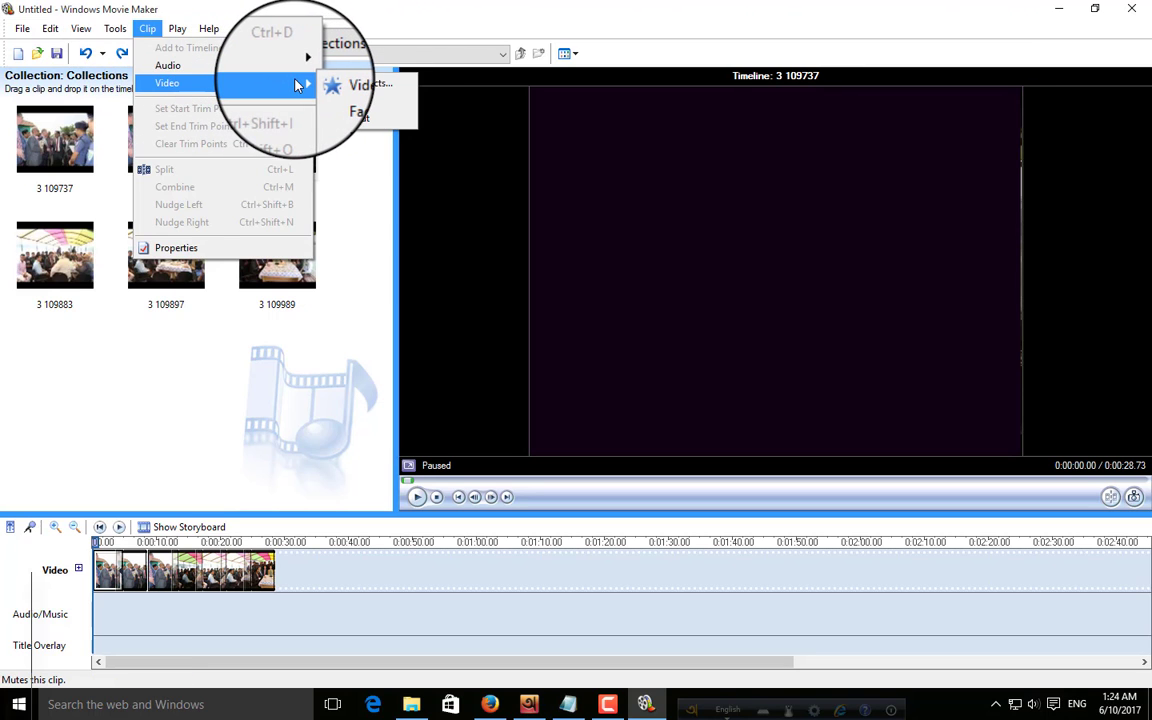
pyautogui.click(352, 85)
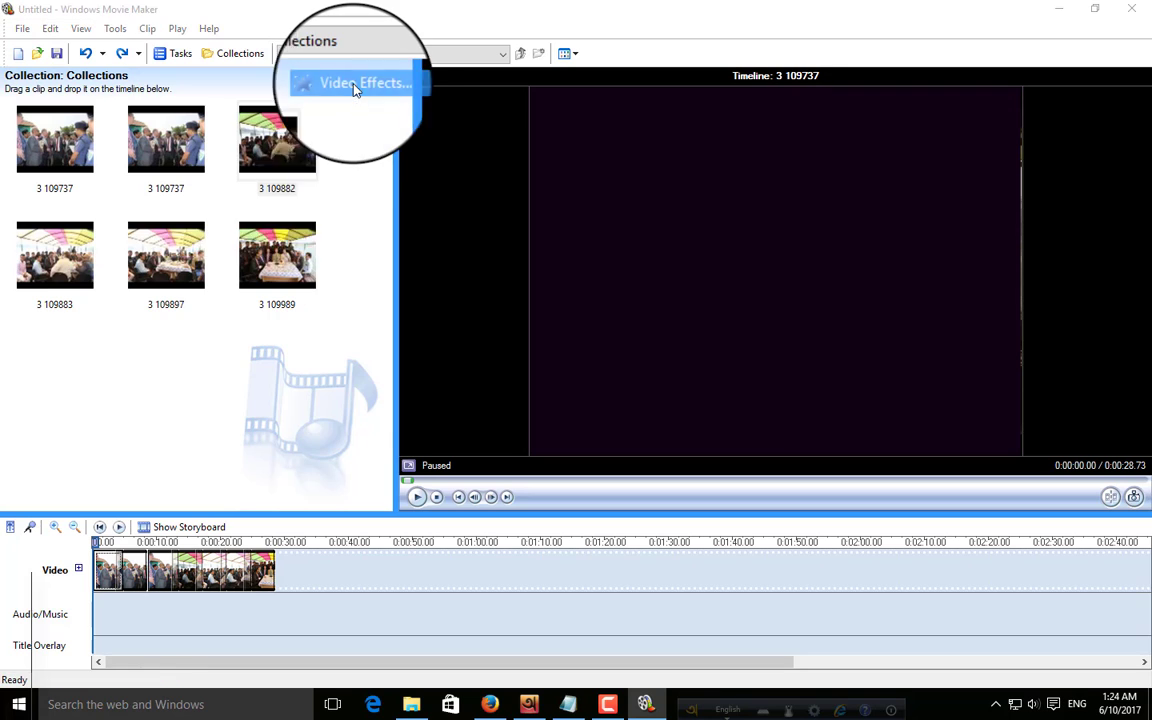
pyautogui.click(368, 338)
pyautogui.click(390, 317)
pyautogui.click(541, 299)
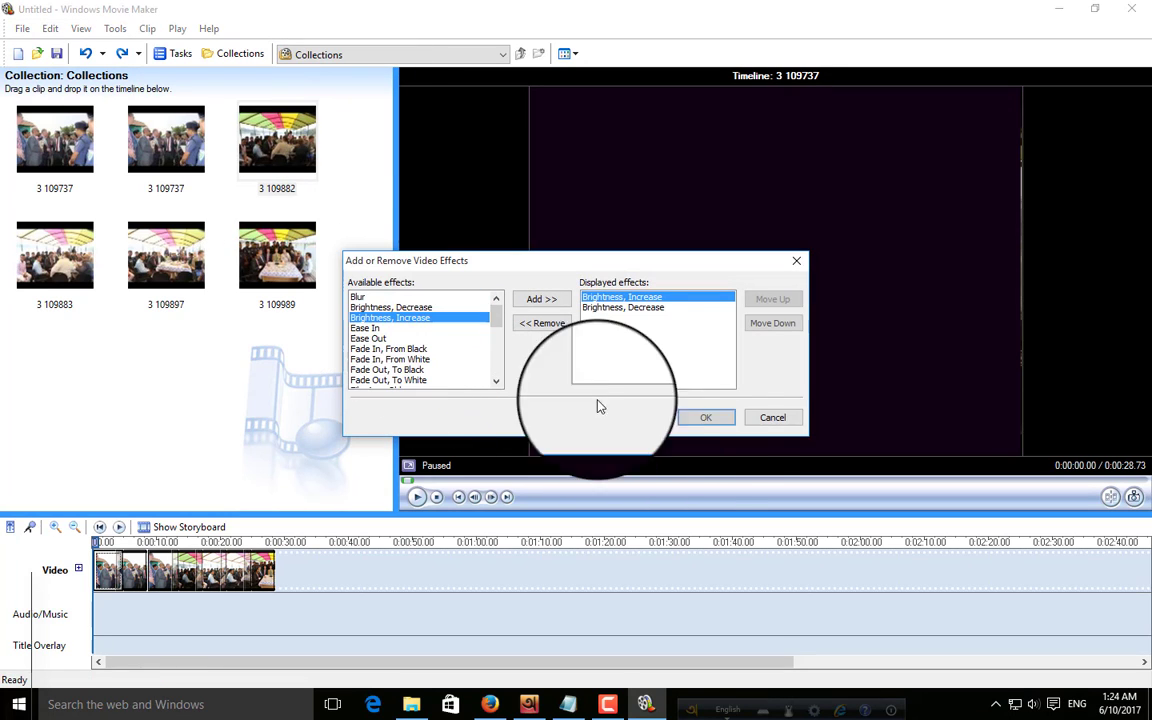
pyautogui.click(686, 419)
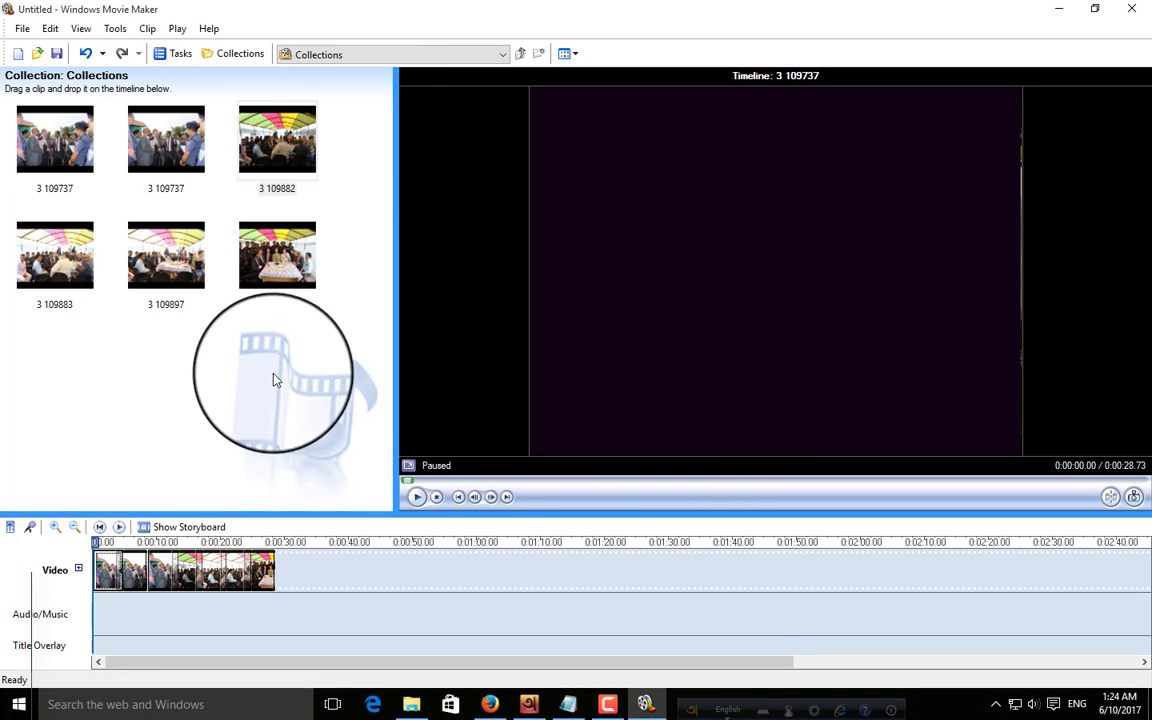
pyautogui.click(417, 497)
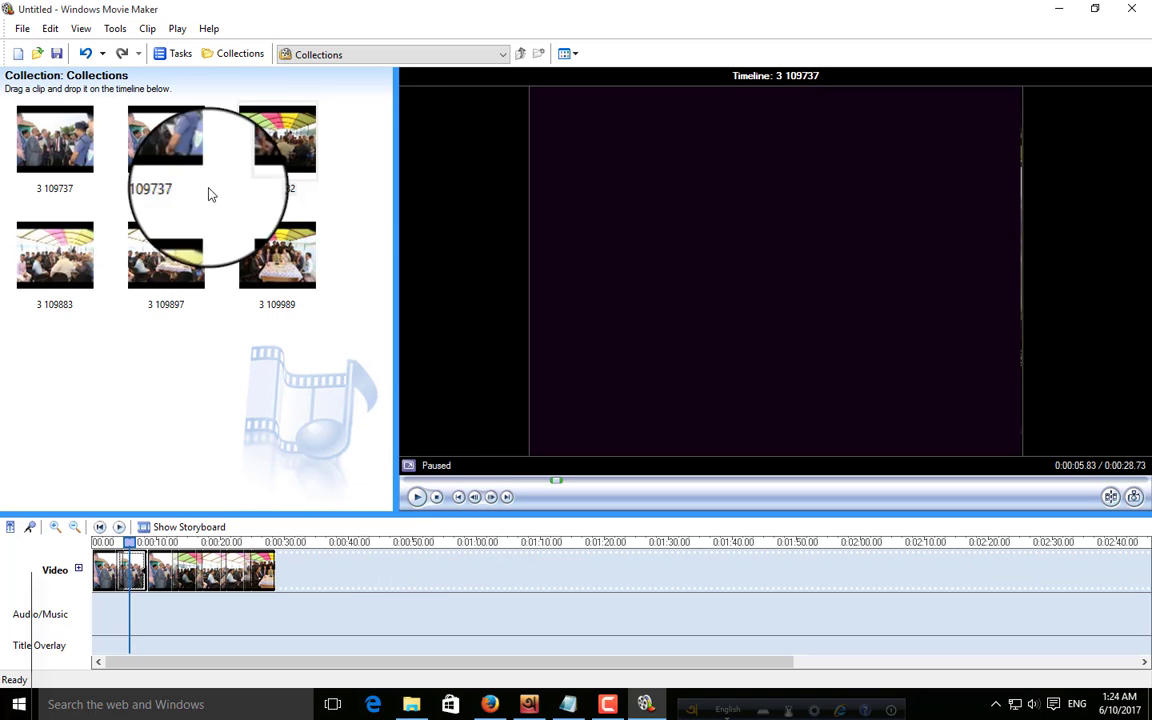
pyautogui.click(177, 28)
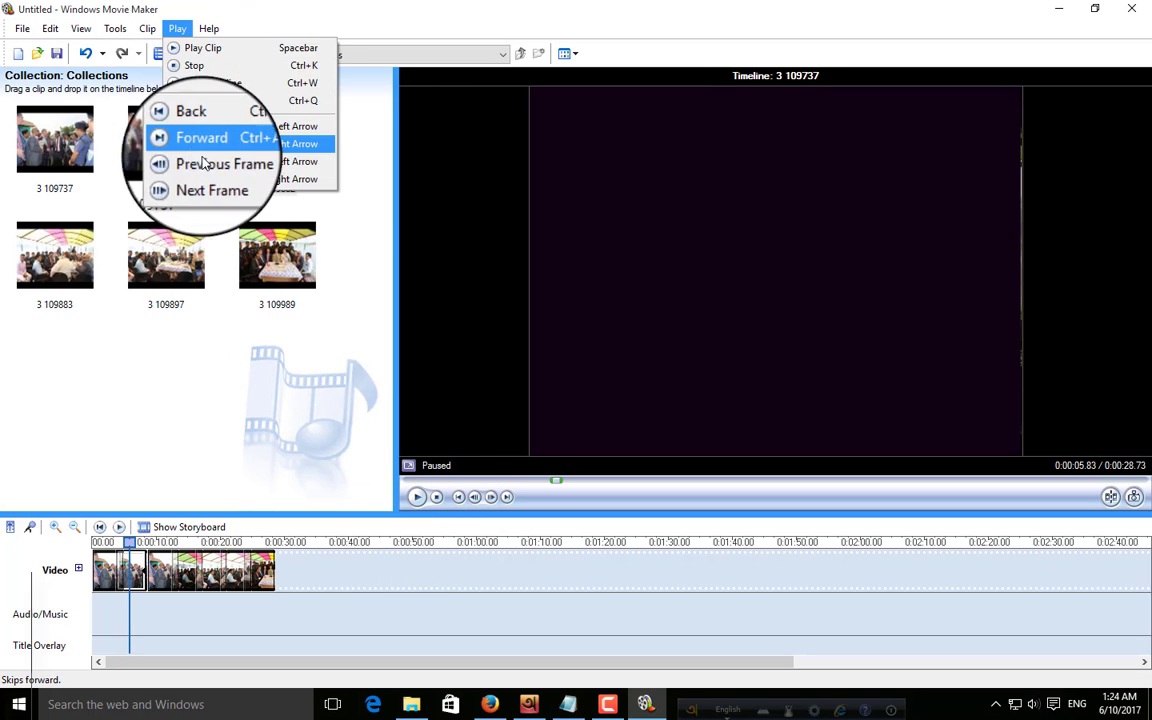
pyautogui.click(290, 26)
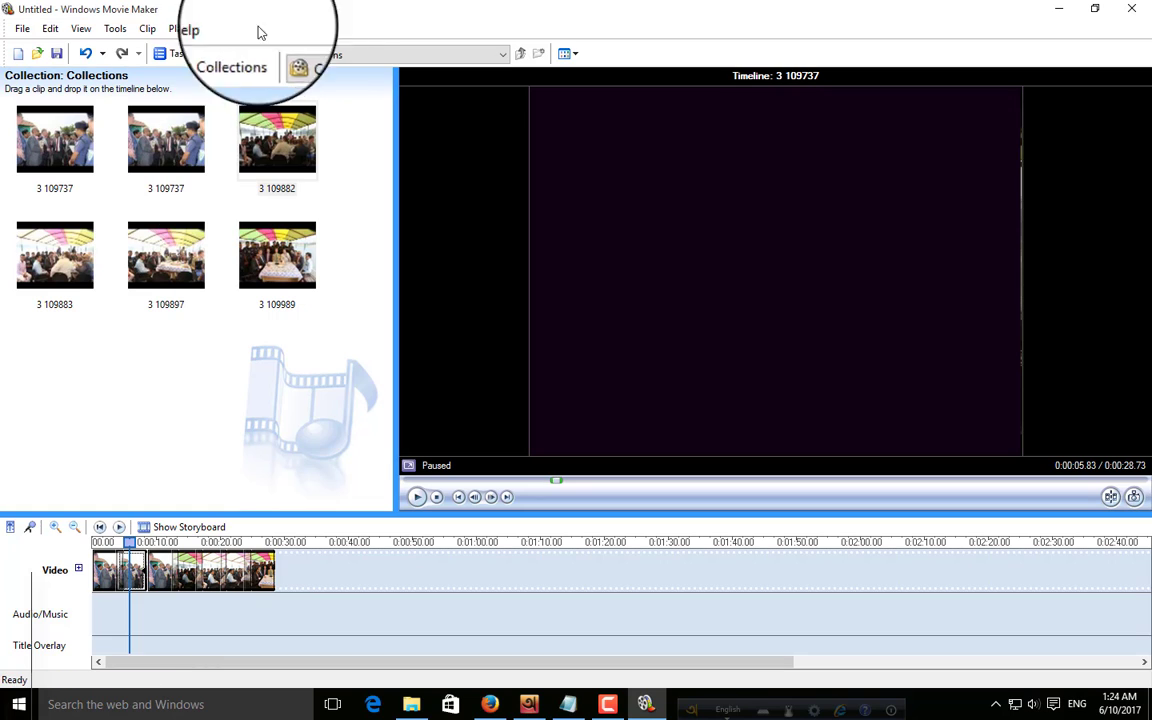
pyautogui.click(208, 28)
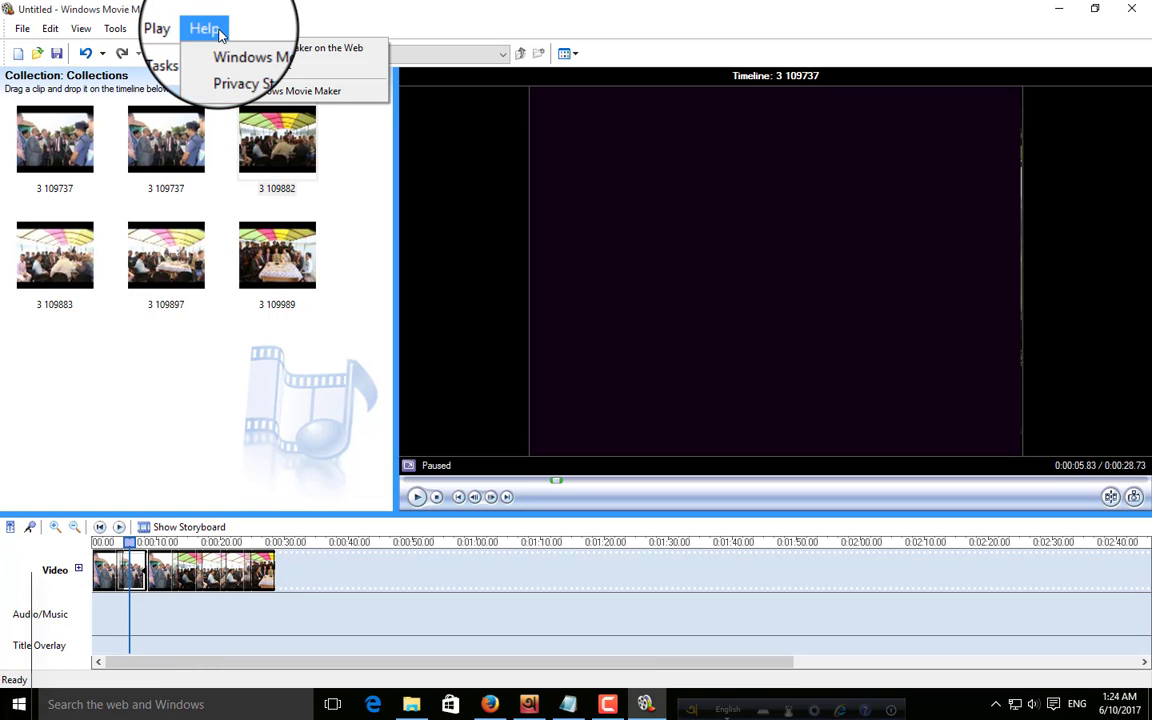
pyautogui.click(302, 27)
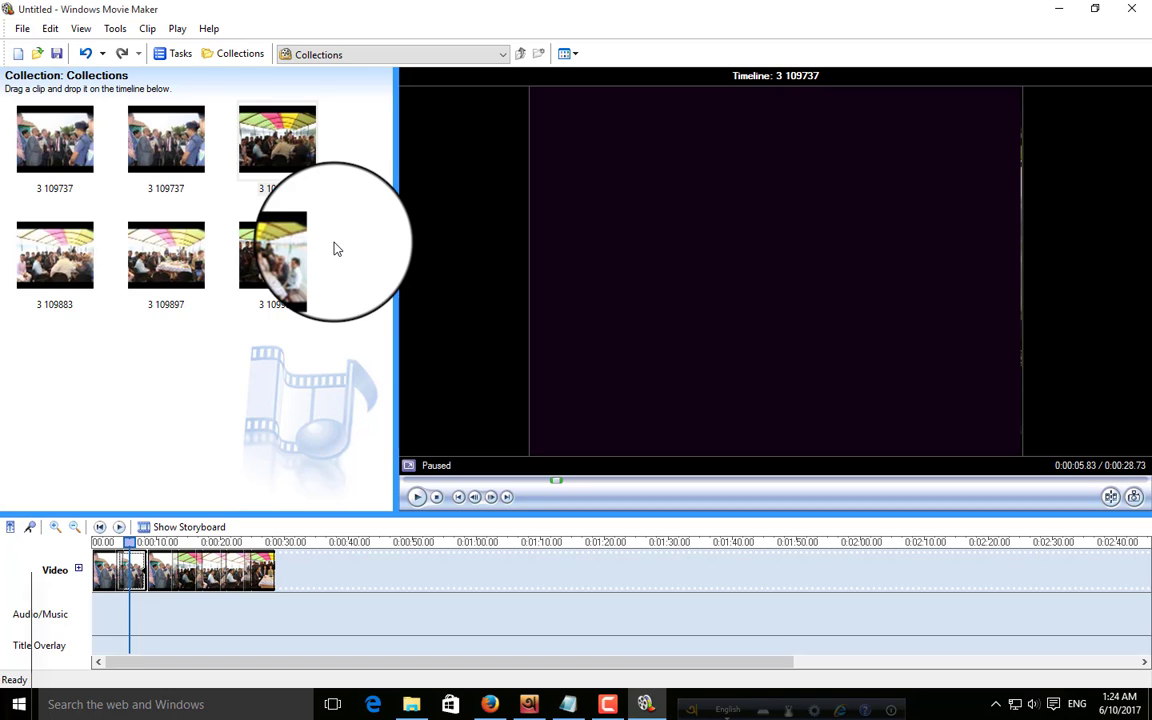
pyautogui.click(567, 53)
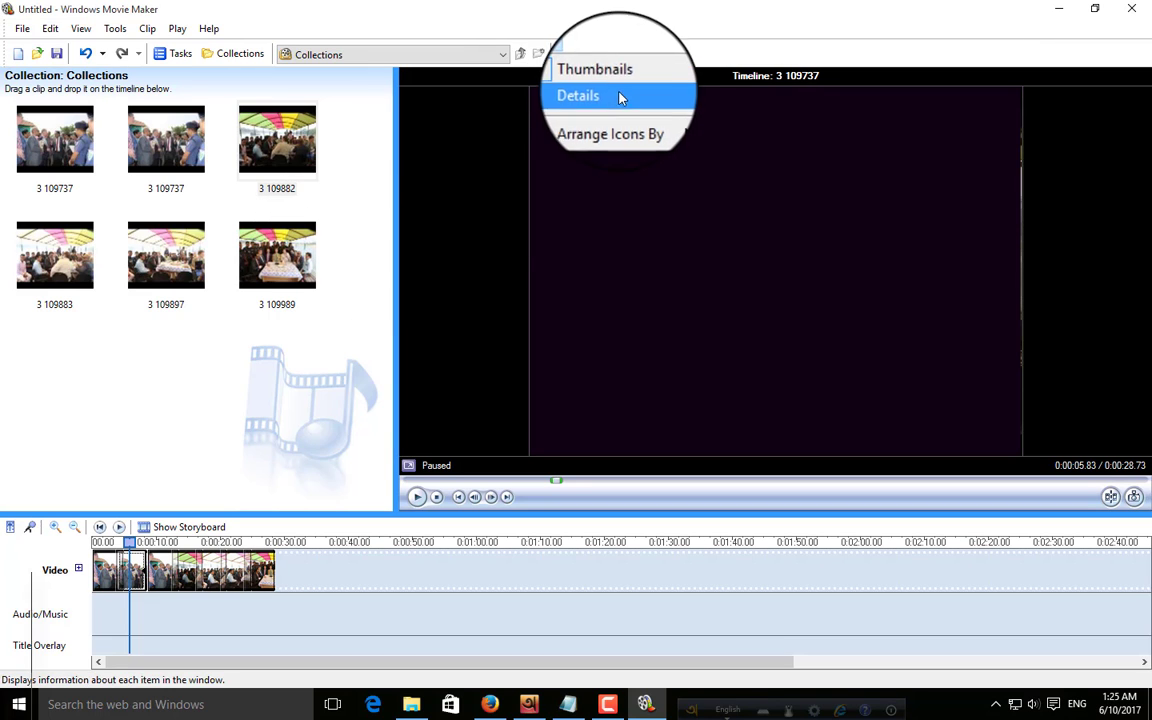
pyautogui.click(361, 162)
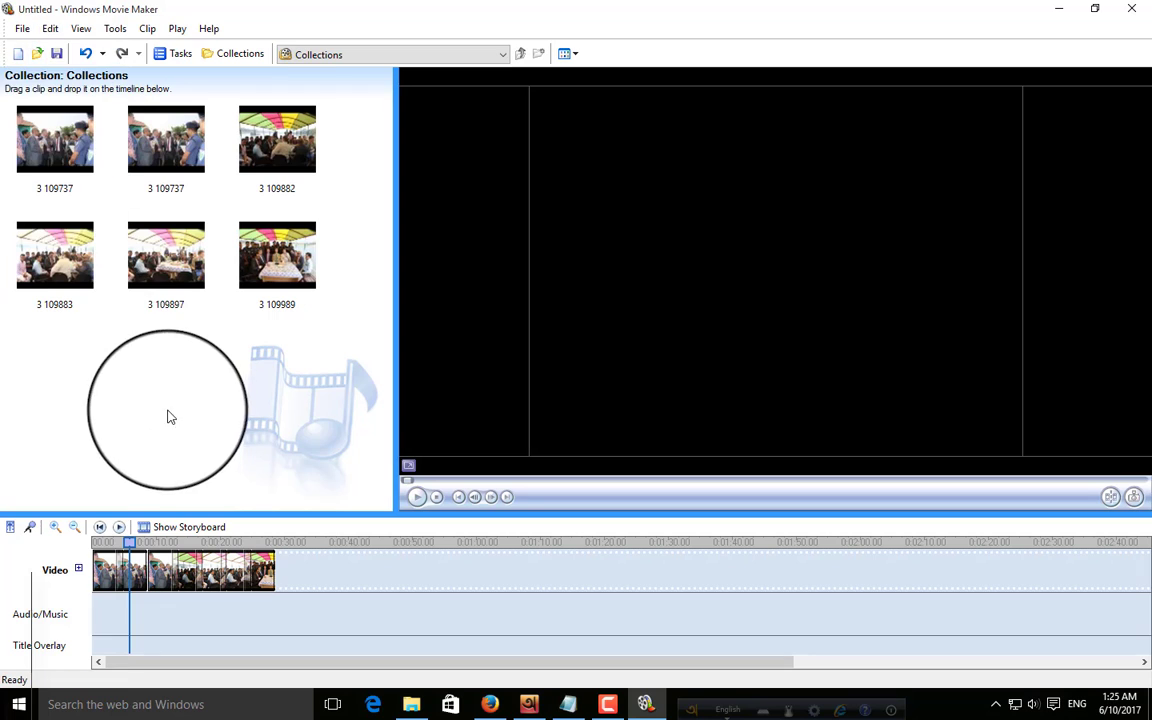
pyautogui.click(15, 18)
pyautogui.click(26, 373)
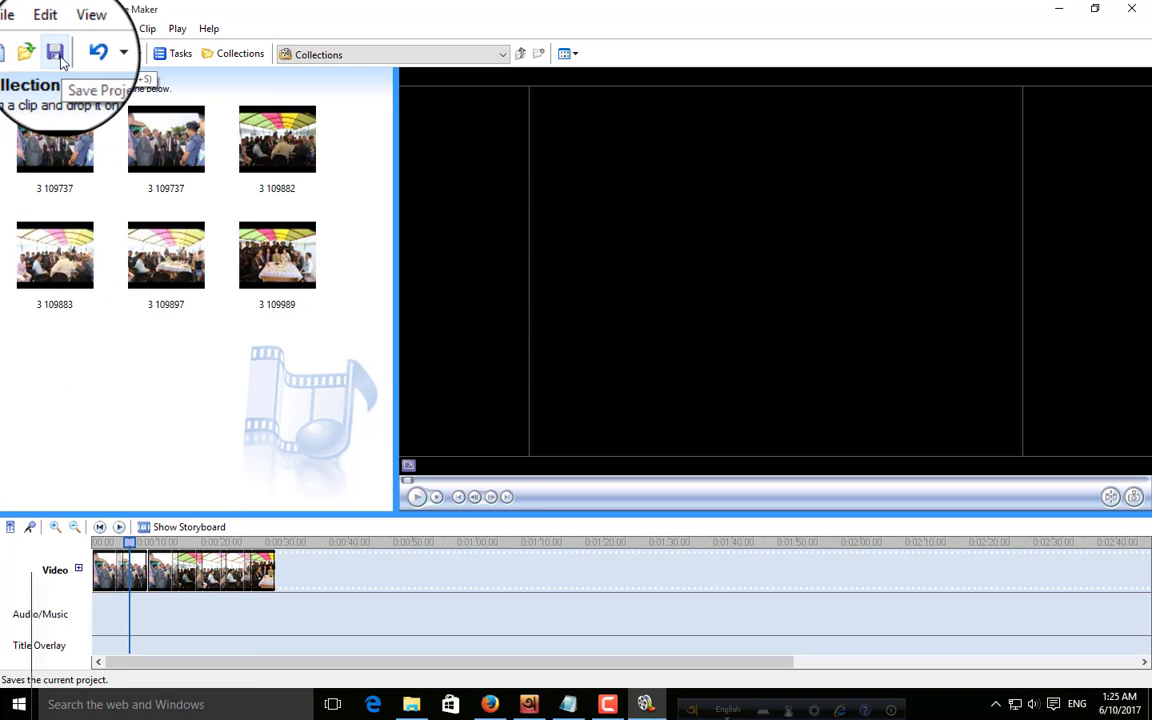
pyautogui.click(57, 55)
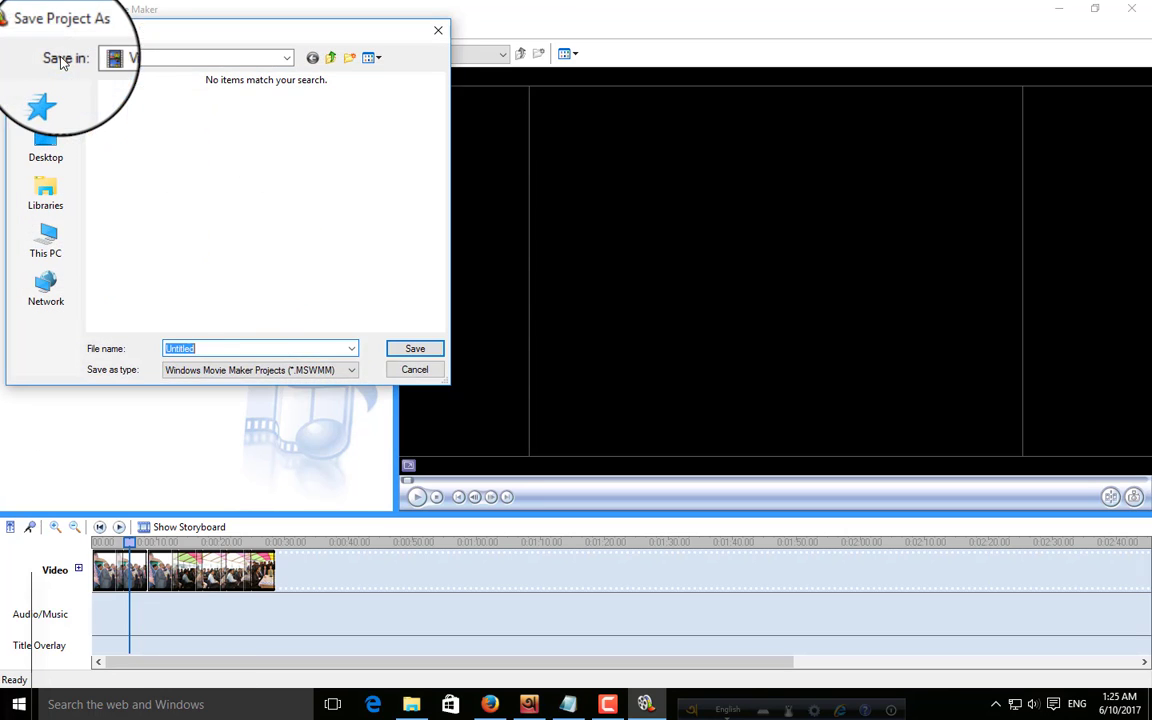
pyautogui.click(310, 372)
pyautogui.click(310, 372)
pyautogui.click(373, 340)
pyautogui.click(373, 340)
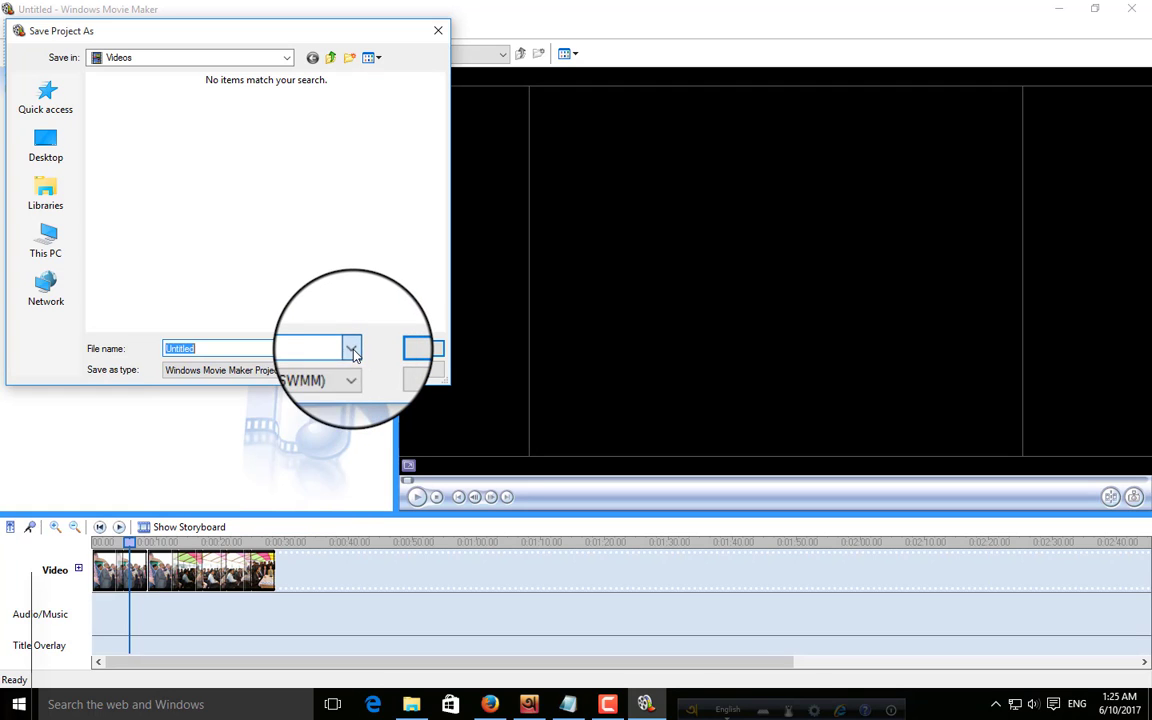
pyautogui.click(412, 372)
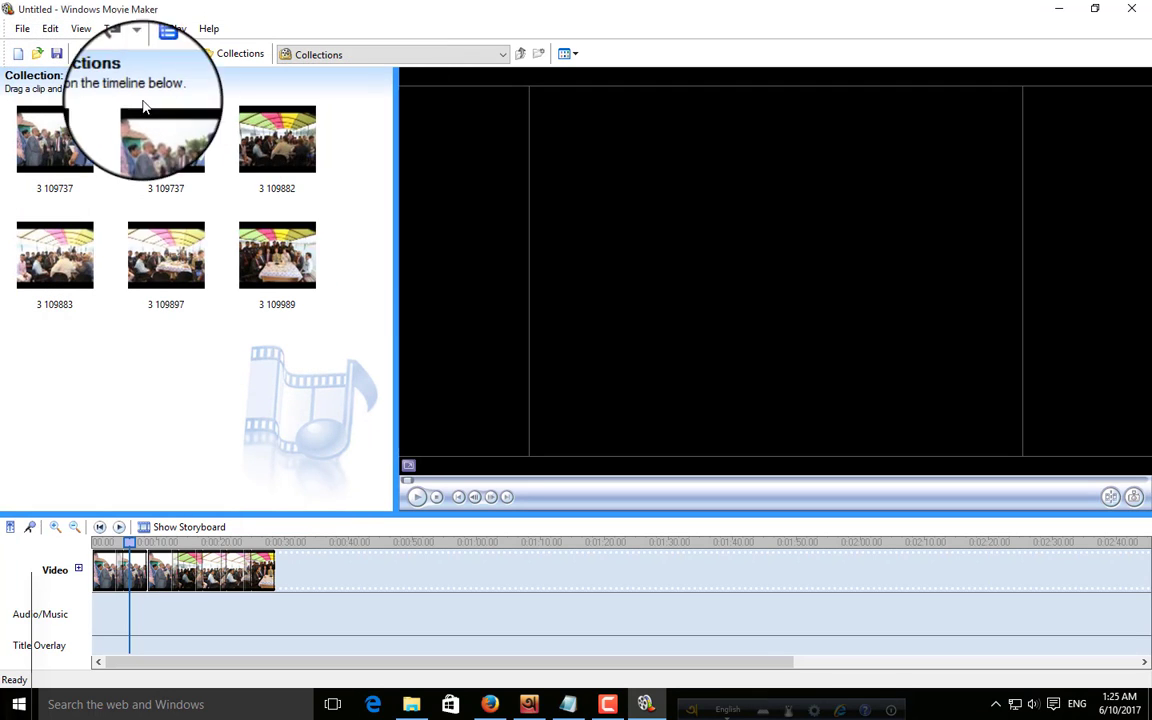
pyautogui.click(20, 30)
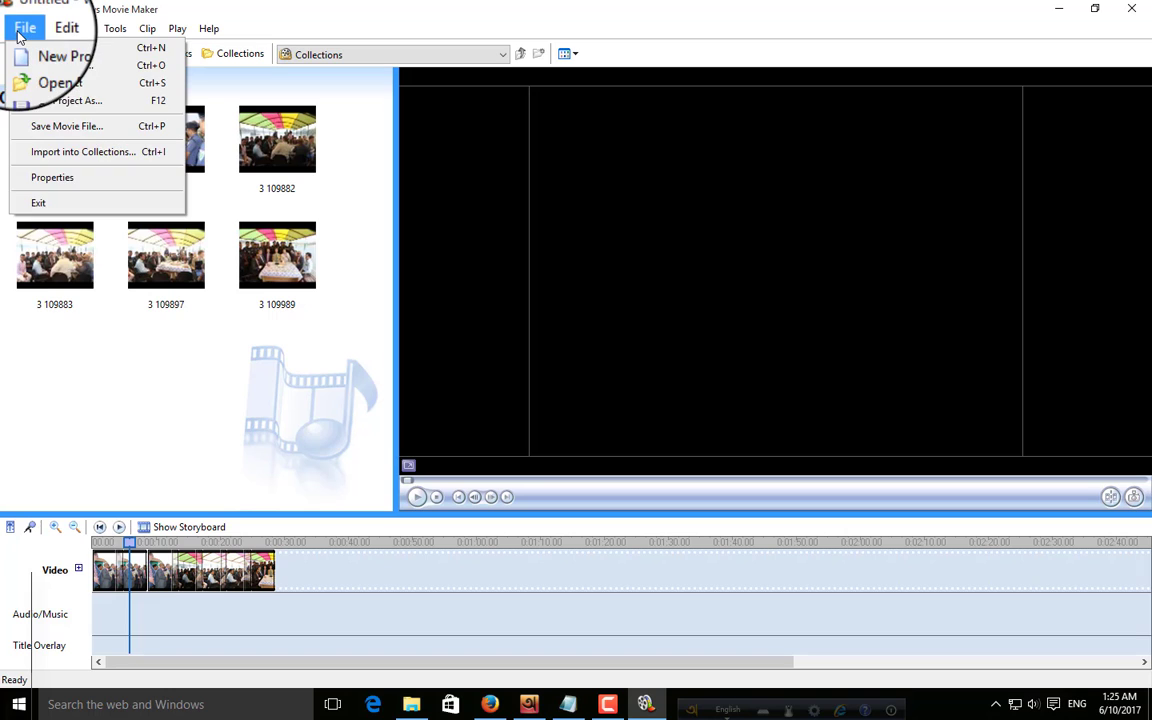
pyautogui.click(90, 137)
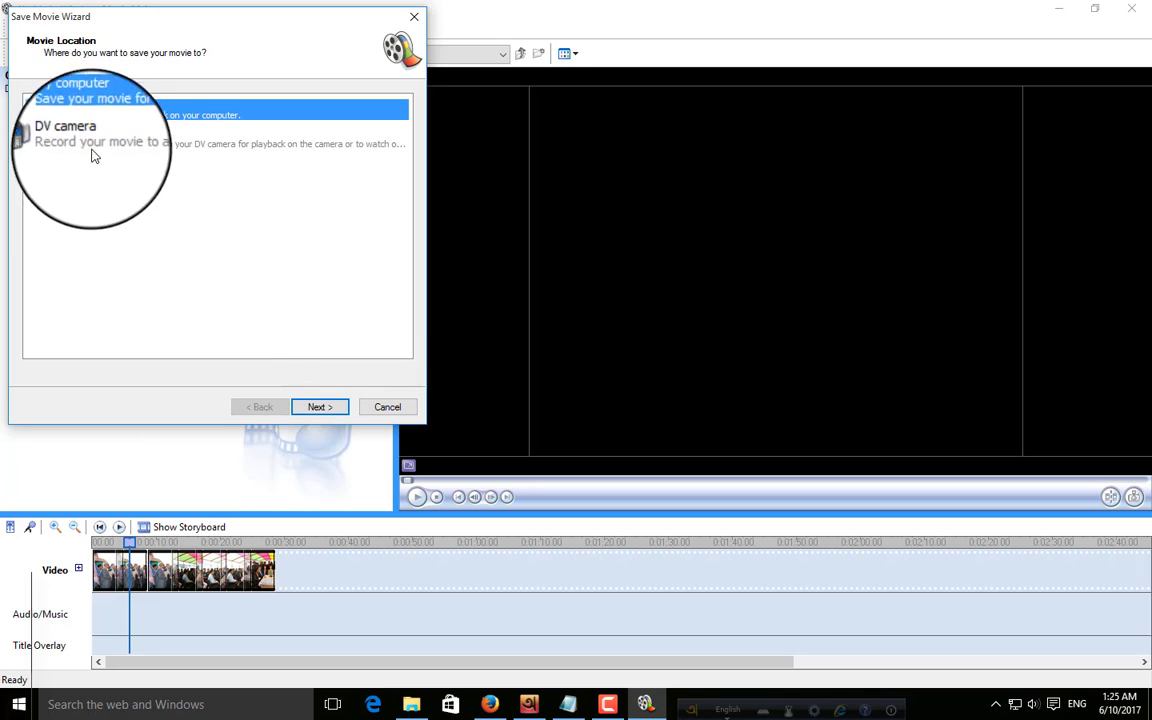
pyautogui.click(400, 418)
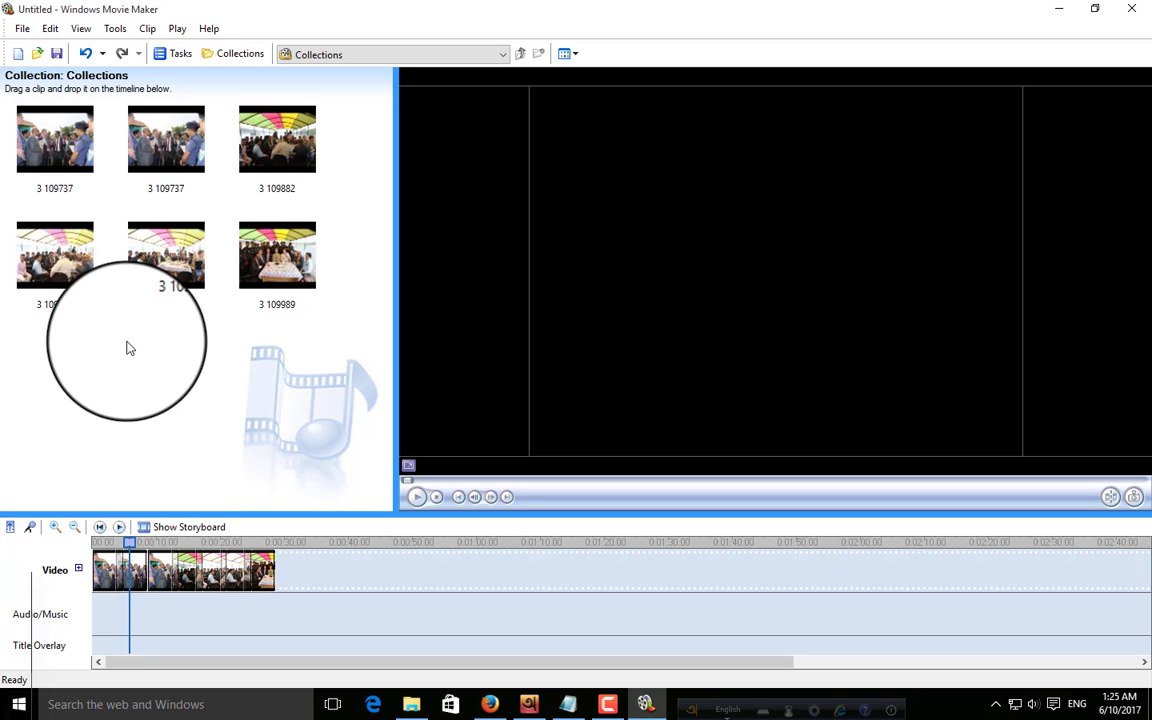
pyautogui.click(20, 28)
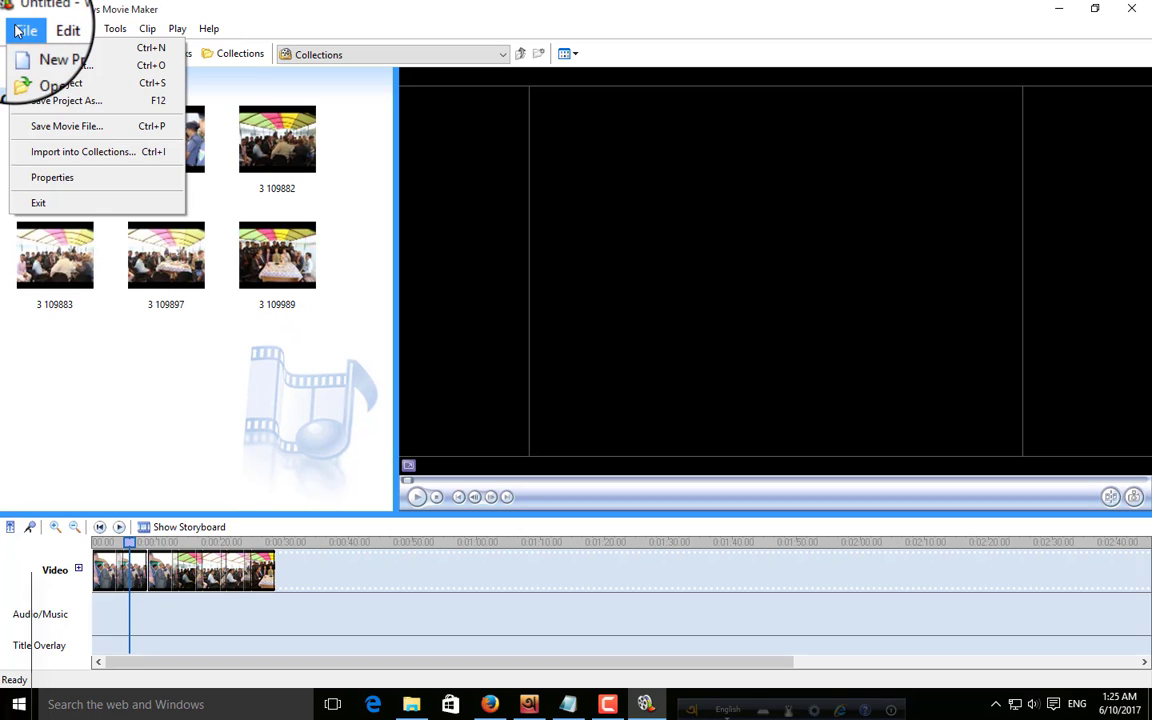
pyautogui.click(68, 124)
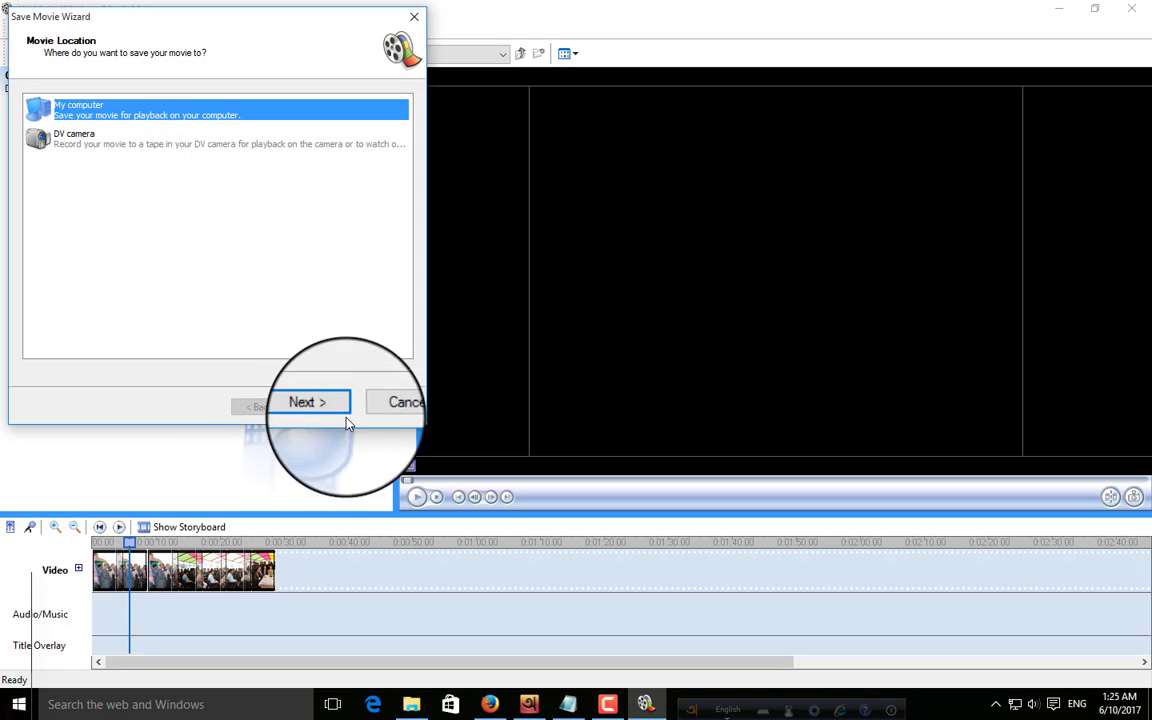
pyautogui.click(387, 407)
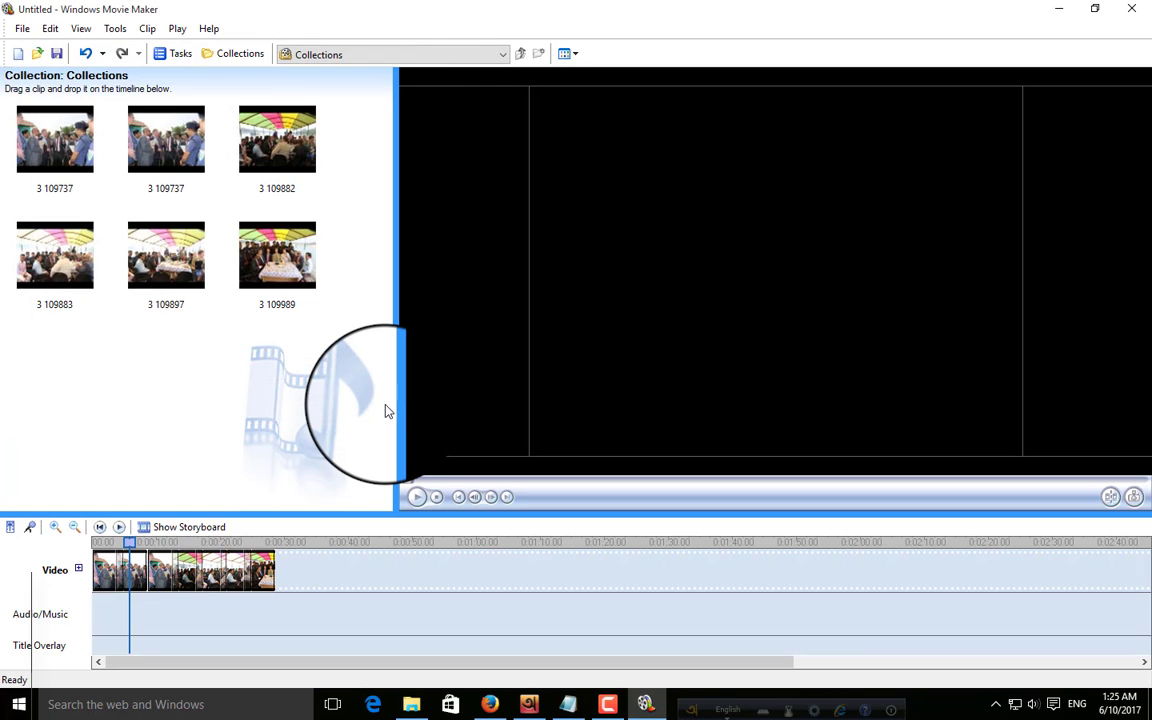
# Start saving the movie file to My computer under the name Movie, with the Desktop as its destination folder.
pyautogui.hotkey('ctrl', 'p')
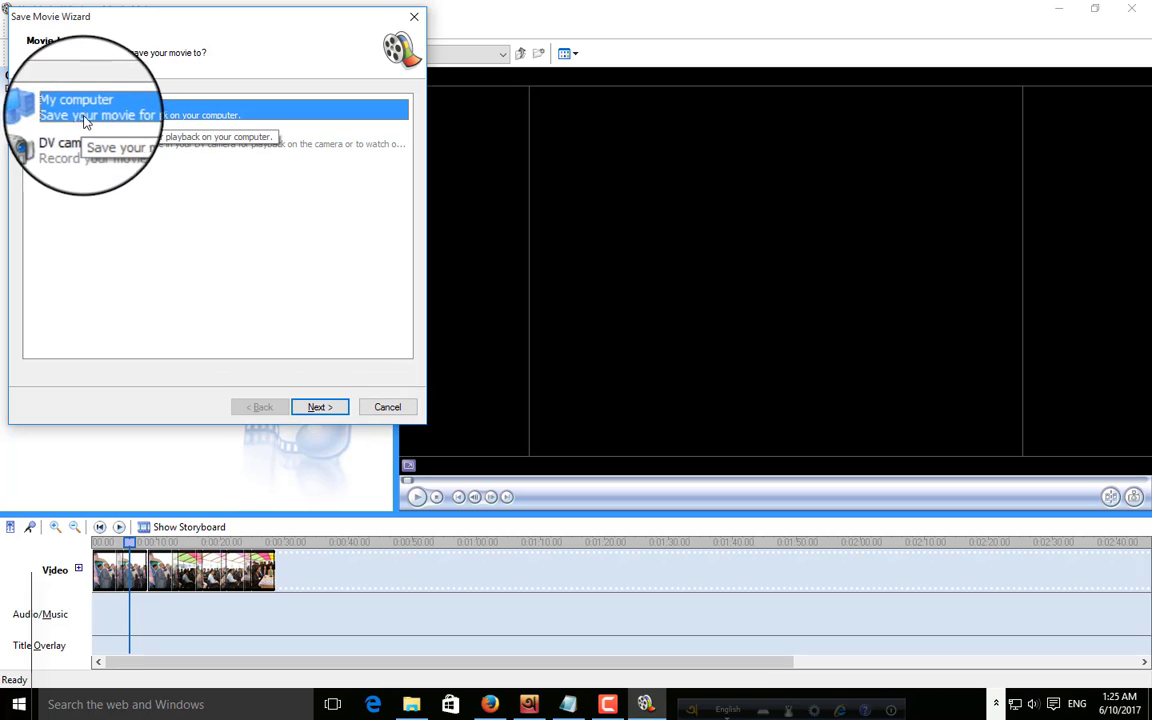
pyautogui.click(305, 406)
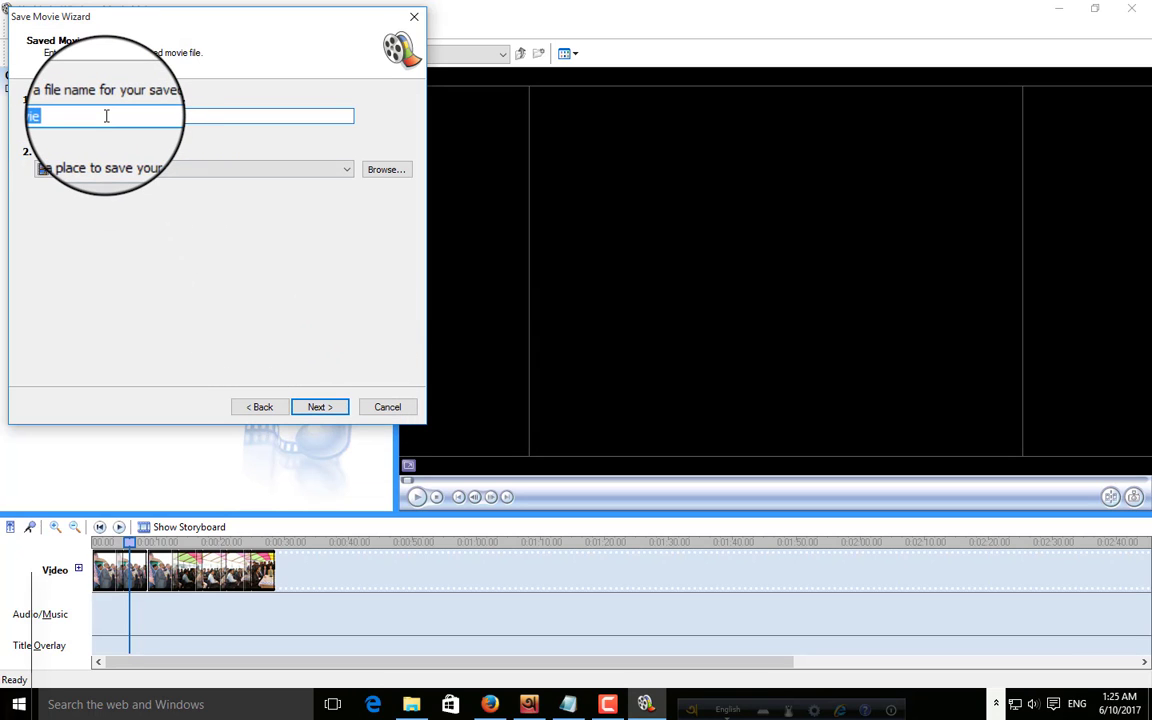
pyautogui.click(347, 172)
pyautogui.click(347, 172)
pyautogui.click(386, 169)
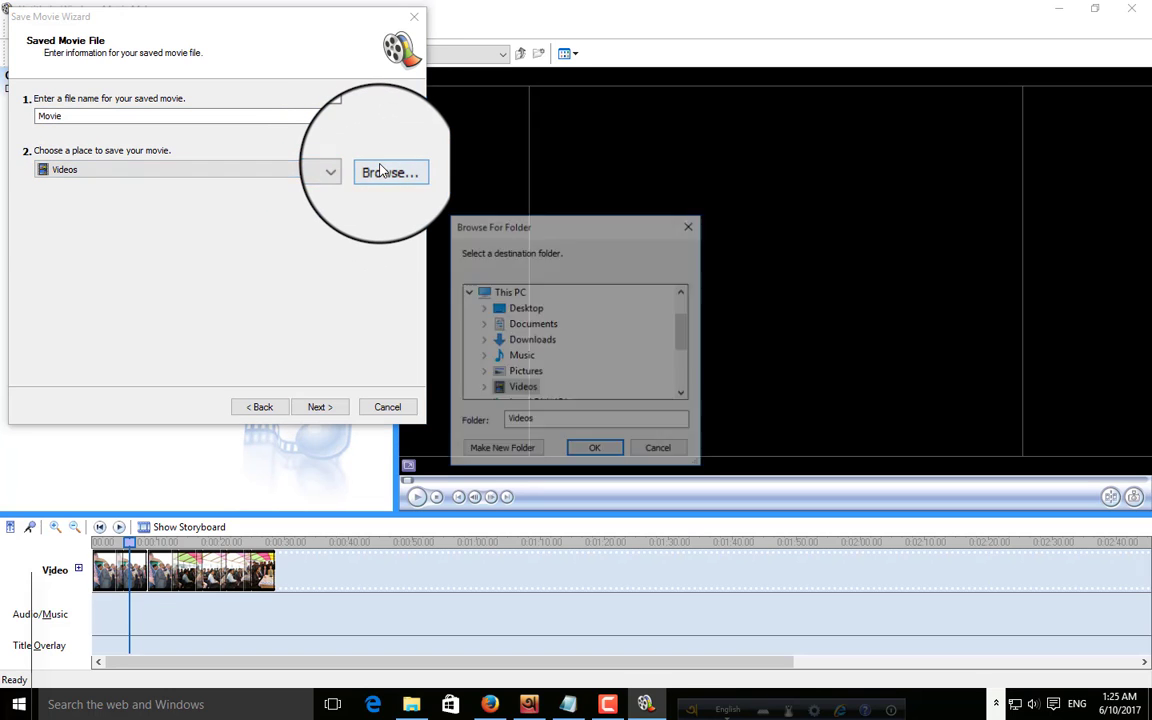
pyautogui.click(660, 450)
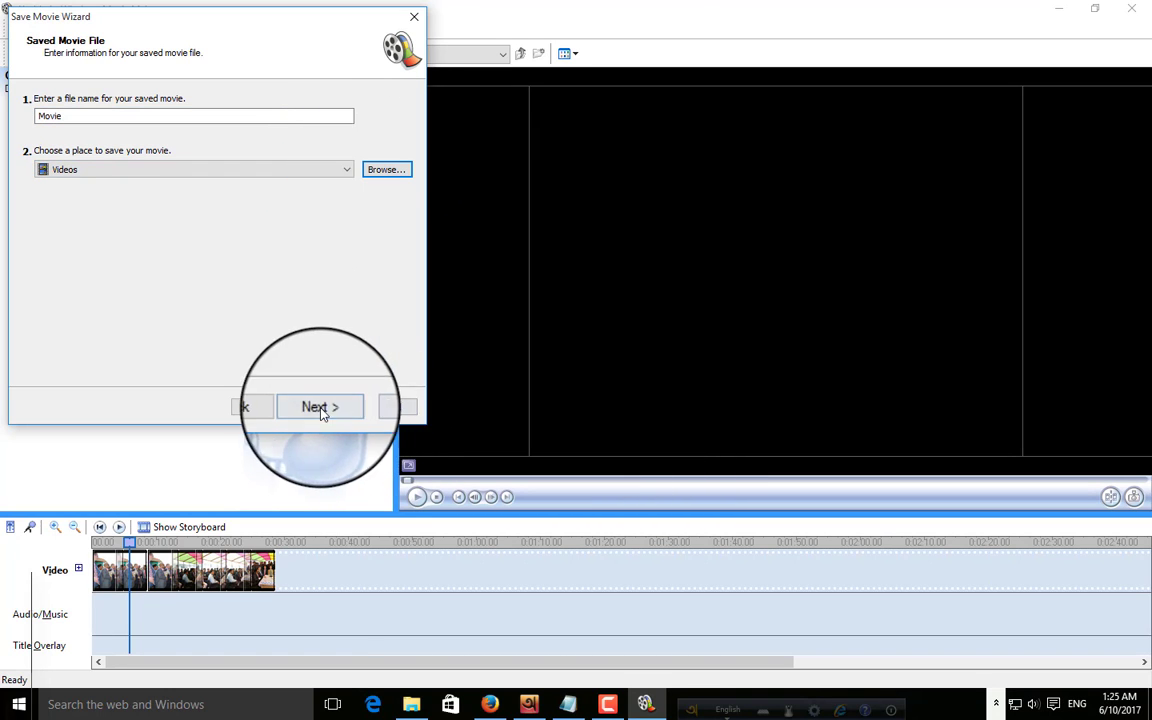
pyautogui.click(386, 169)
pyautogui.click(495, 308)
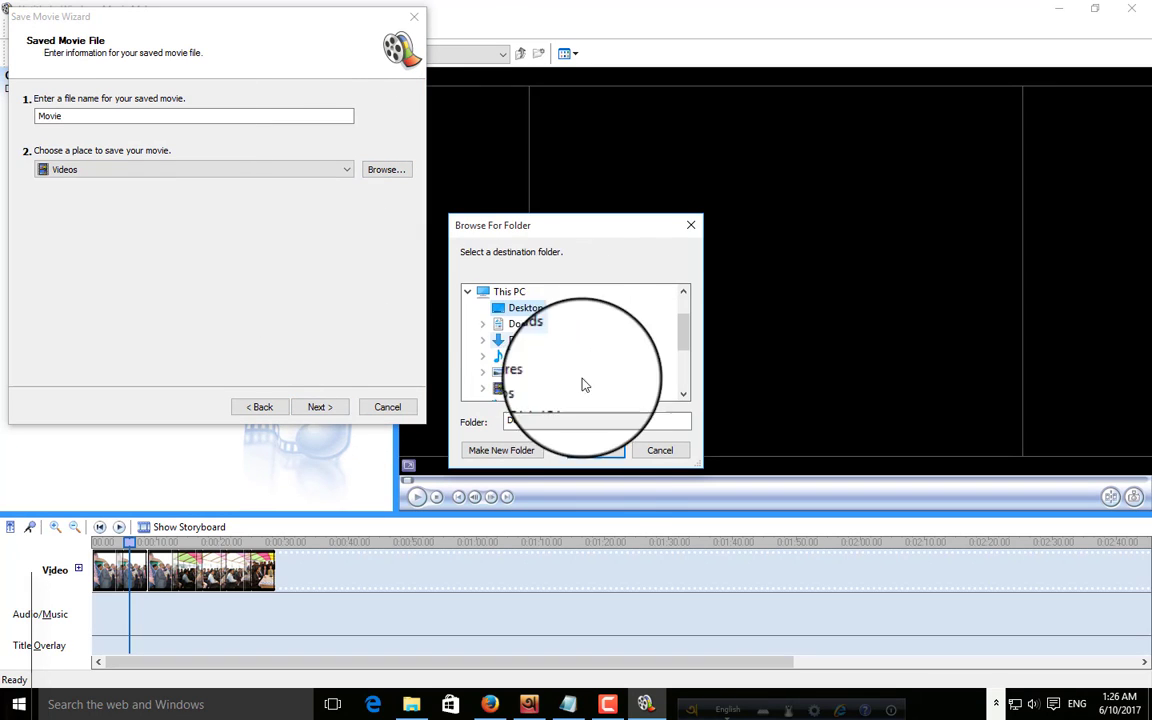
pyautogui.click(597, 452)
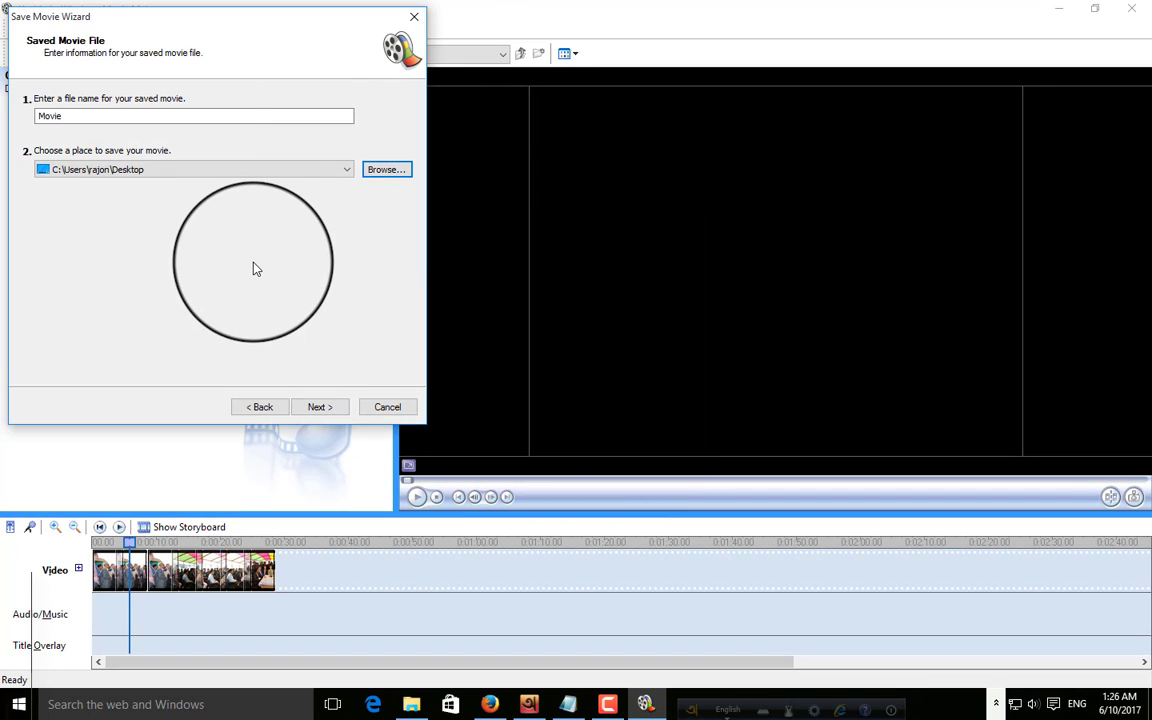
# Save the movie with the best quality for playback on my computer setting and play it when the wizard finishes.
pyautogui.click(319, 410)
pyautogui.click(57, 116)
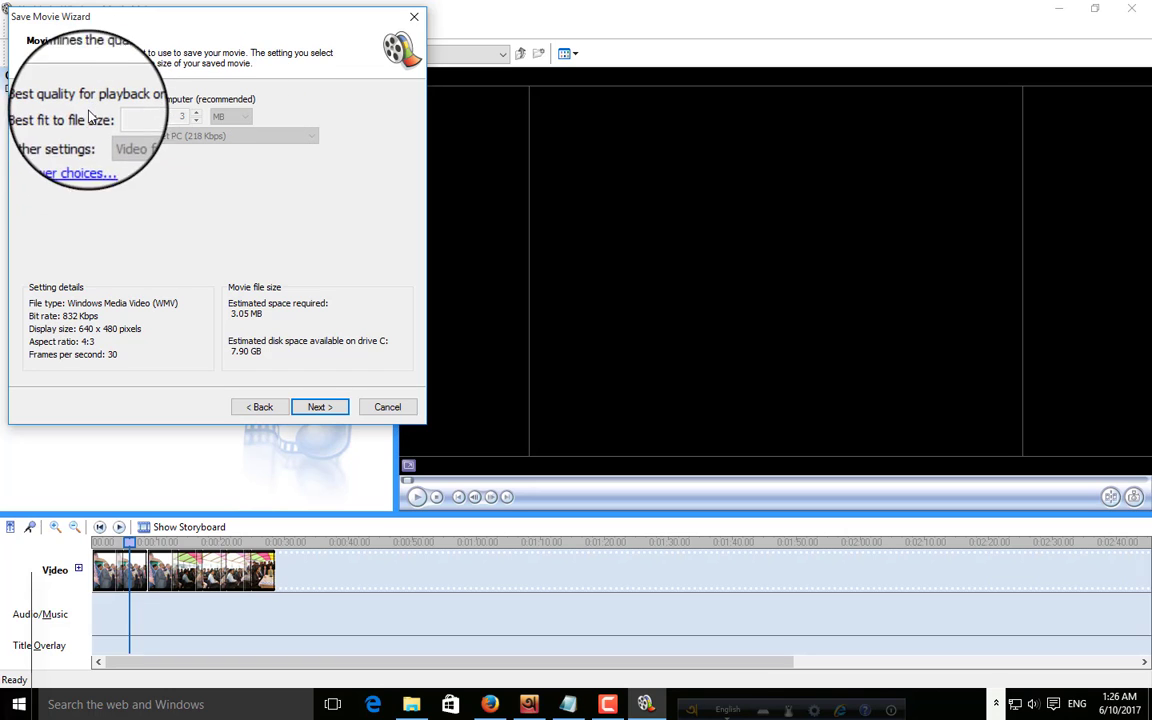
pyautogui.click(55, 152)
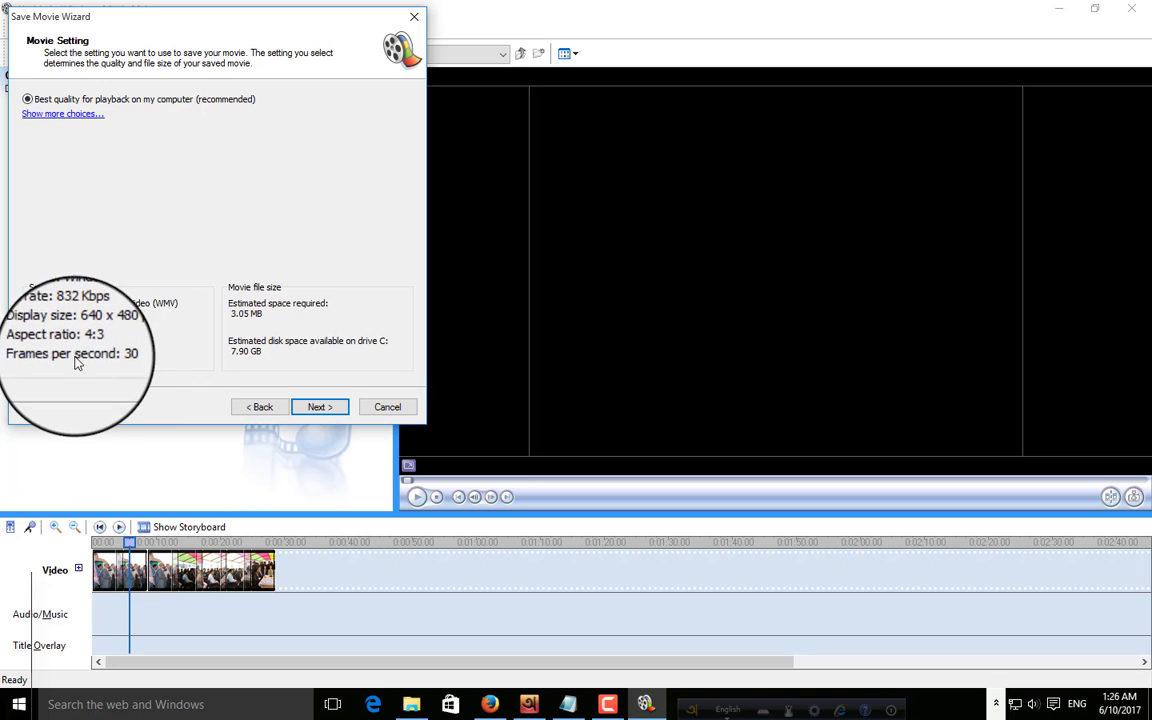
pyautogui.click(80, 114)
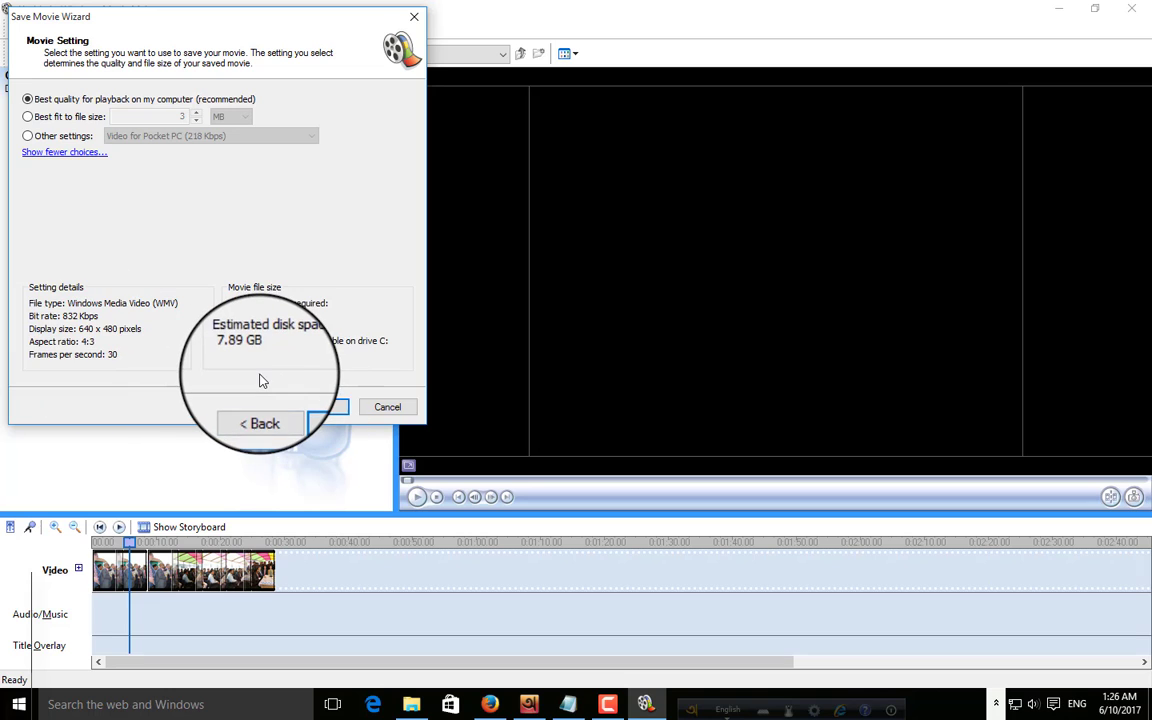
pyautogui.click(324, 410)
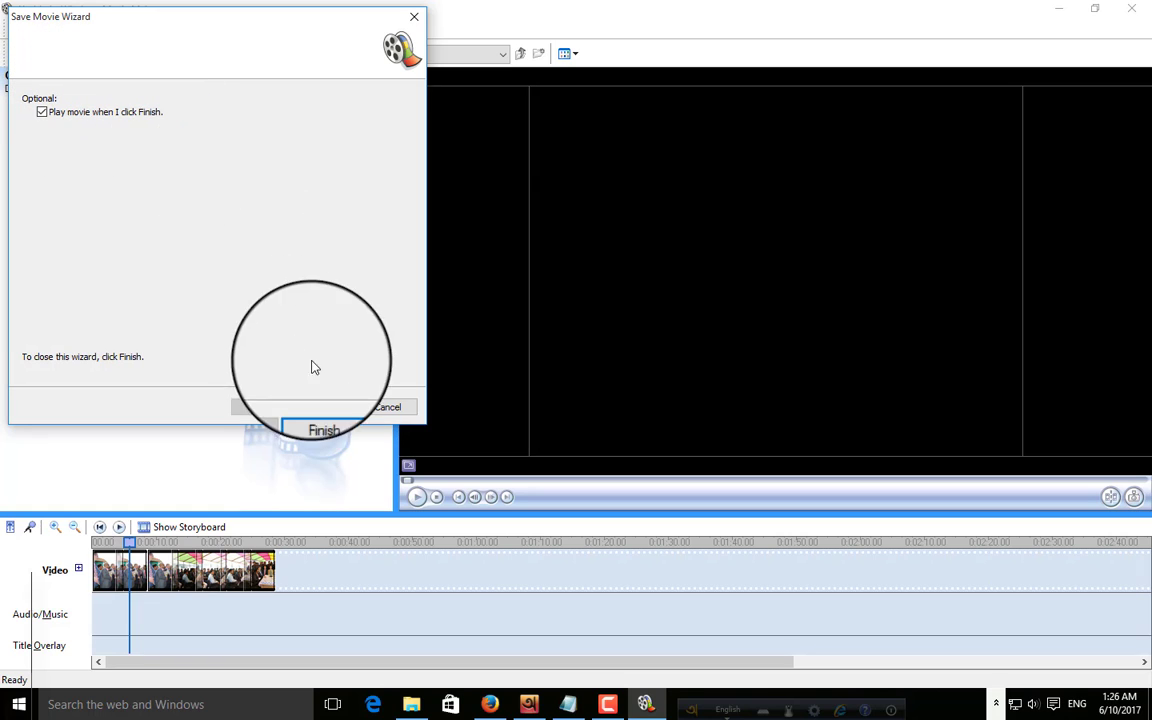
pyautogui.click(320, 409)
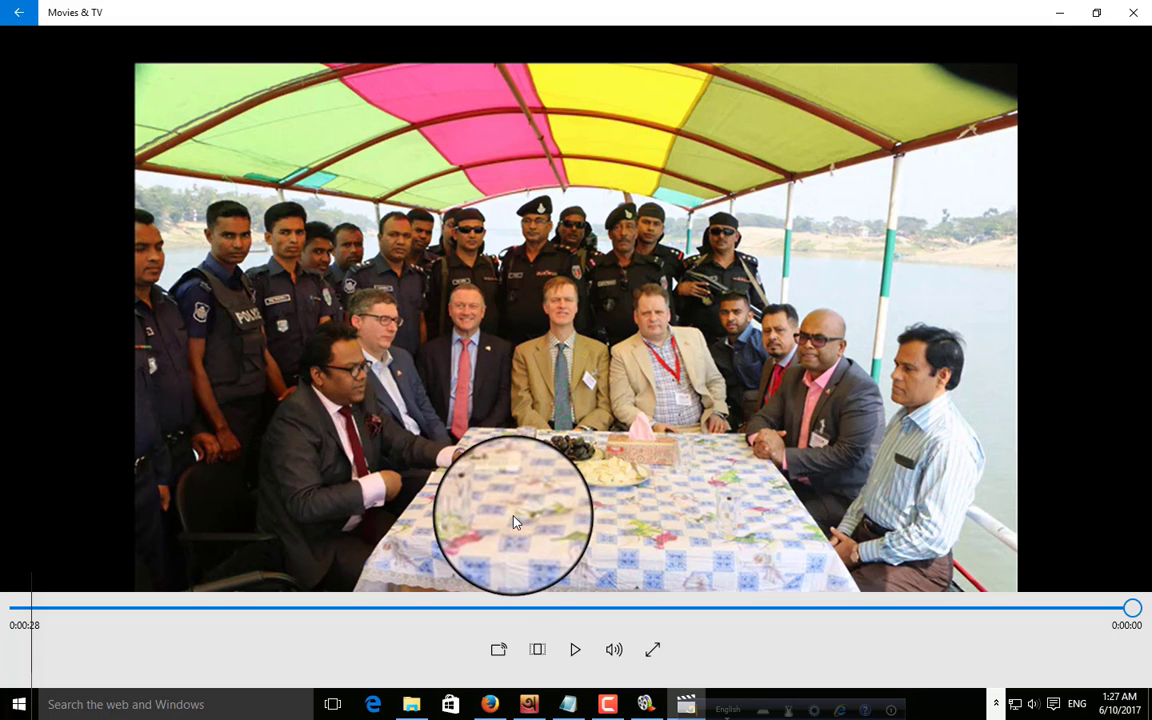
# Close the video player and exit Movie Maker without saving the changes to the untitled project.
pyautogui.click(1125, 18)
pyautogui.click(1135, 12)
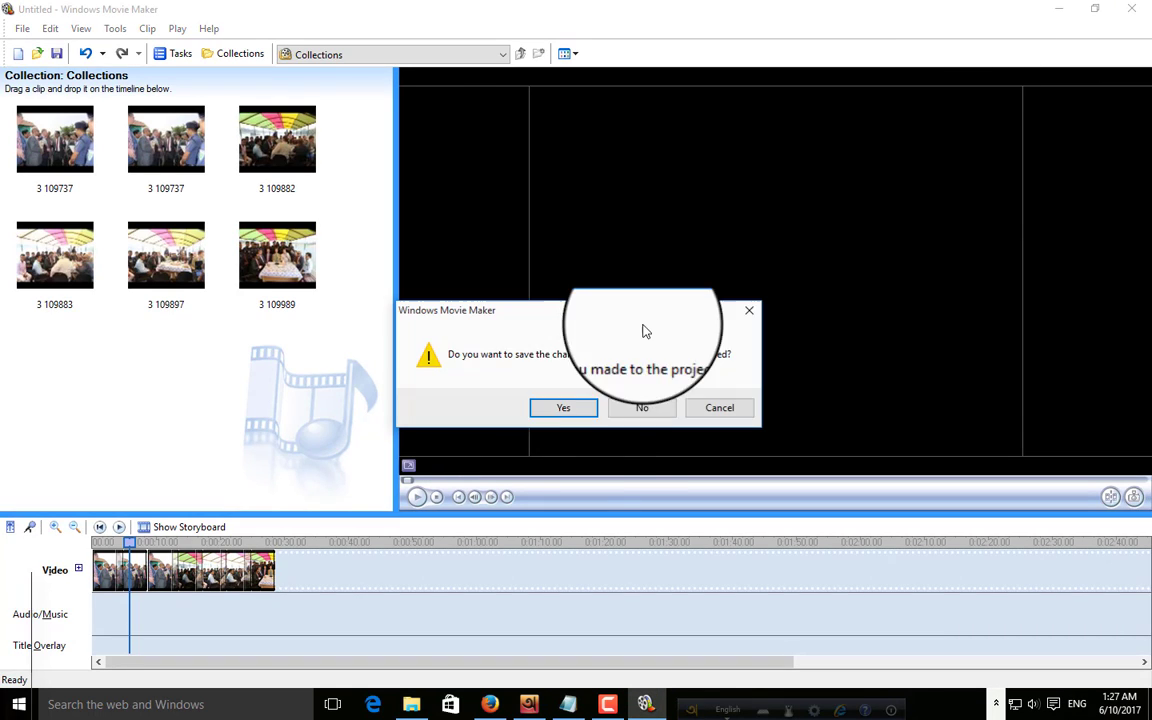
pyautogui.click(620, 412)
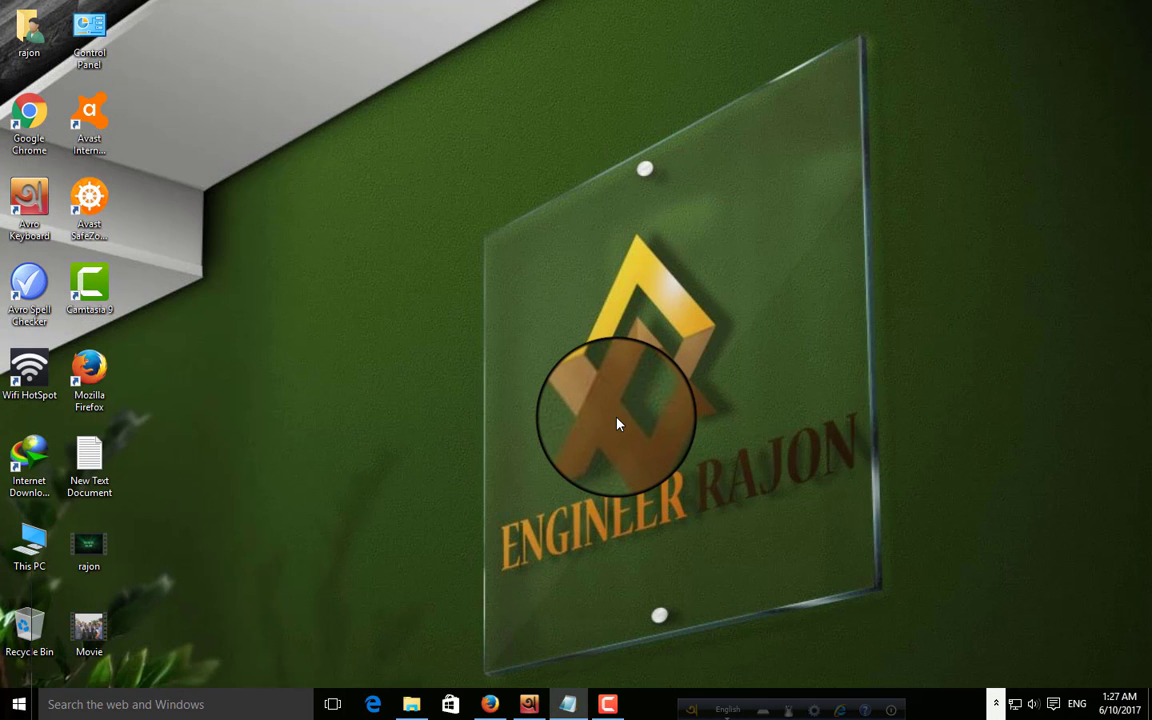